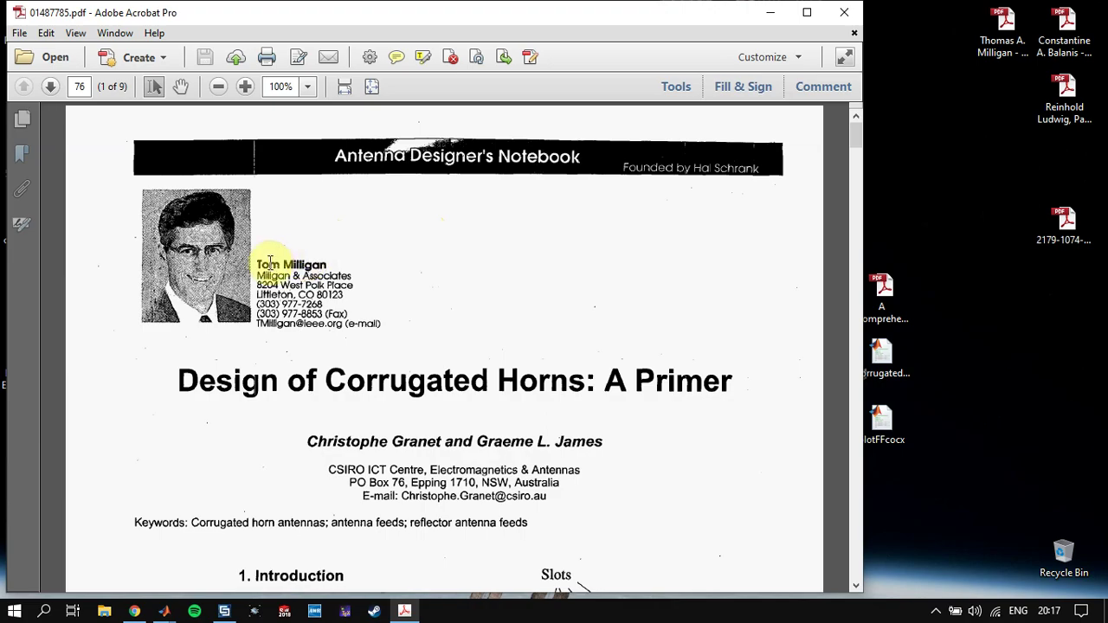
- Examine the paper's title page and the horn cut-away and slot and teeth drawings in Figures 1a and 1b
drag(257, 265, 433, 252)
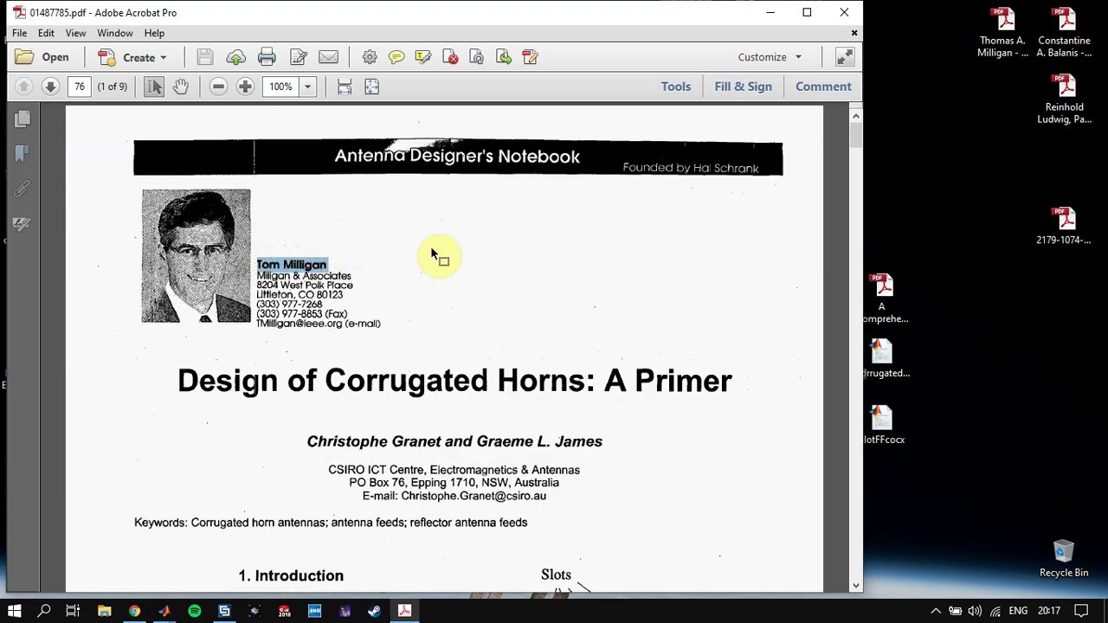
click(433, 252)
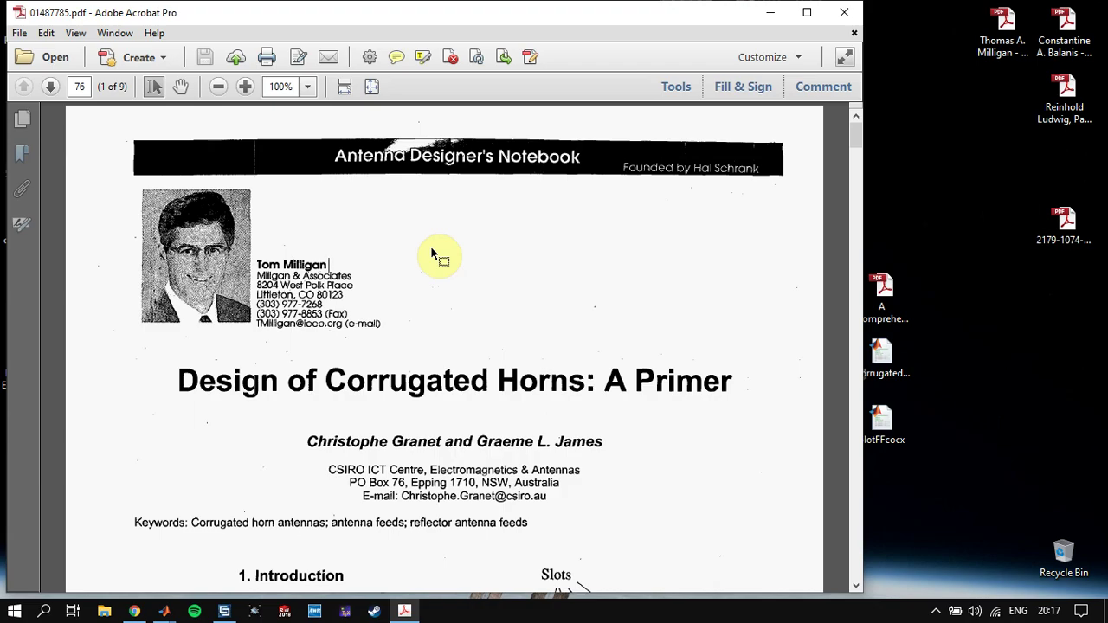
scroll(437, 253, down, 10)
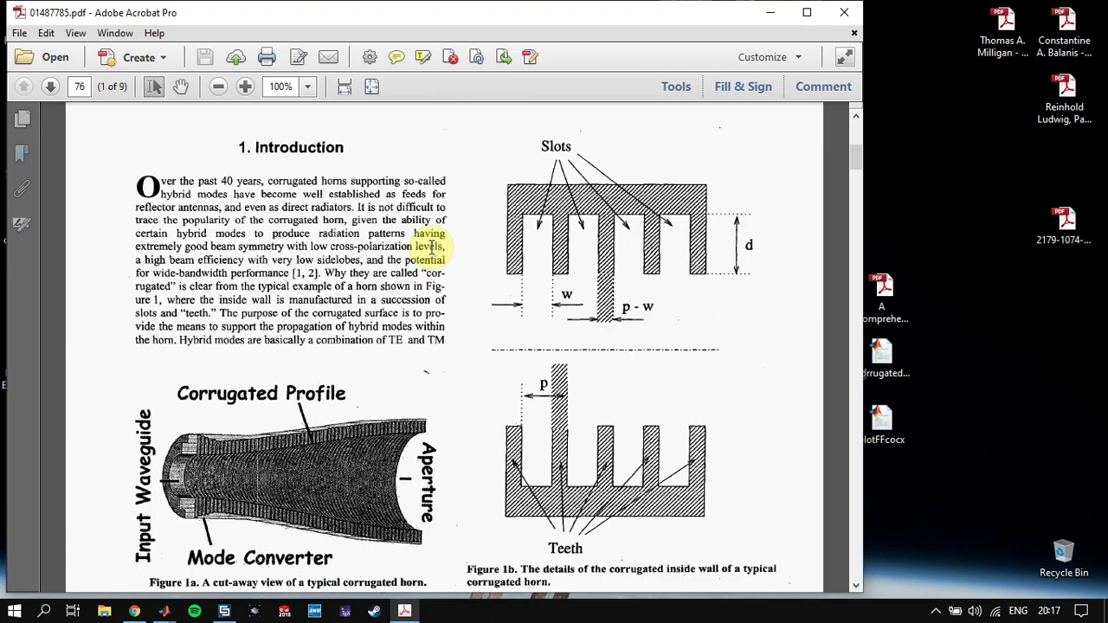
scroll(359, 344, down, 3)
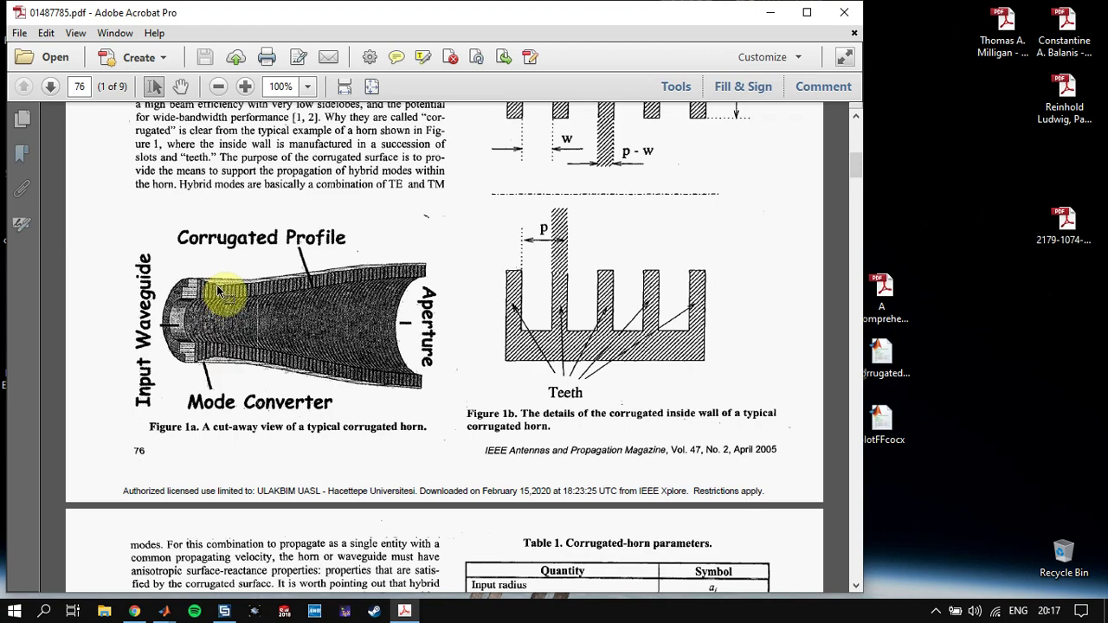
scroll(452, 305, up, 1)
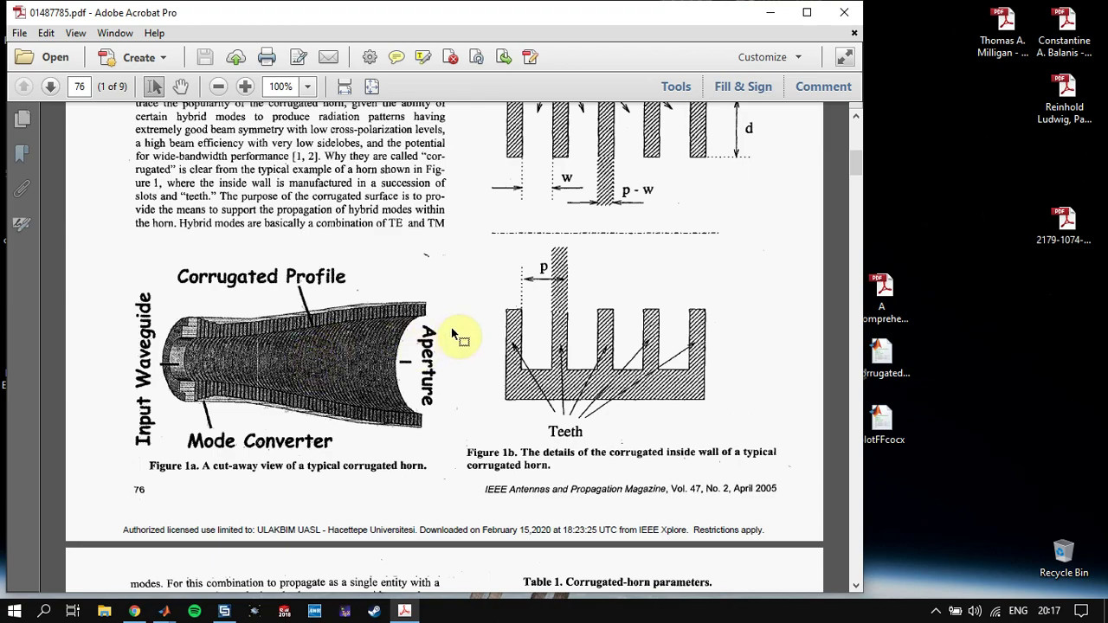
scroll(454, 333, up, 3)
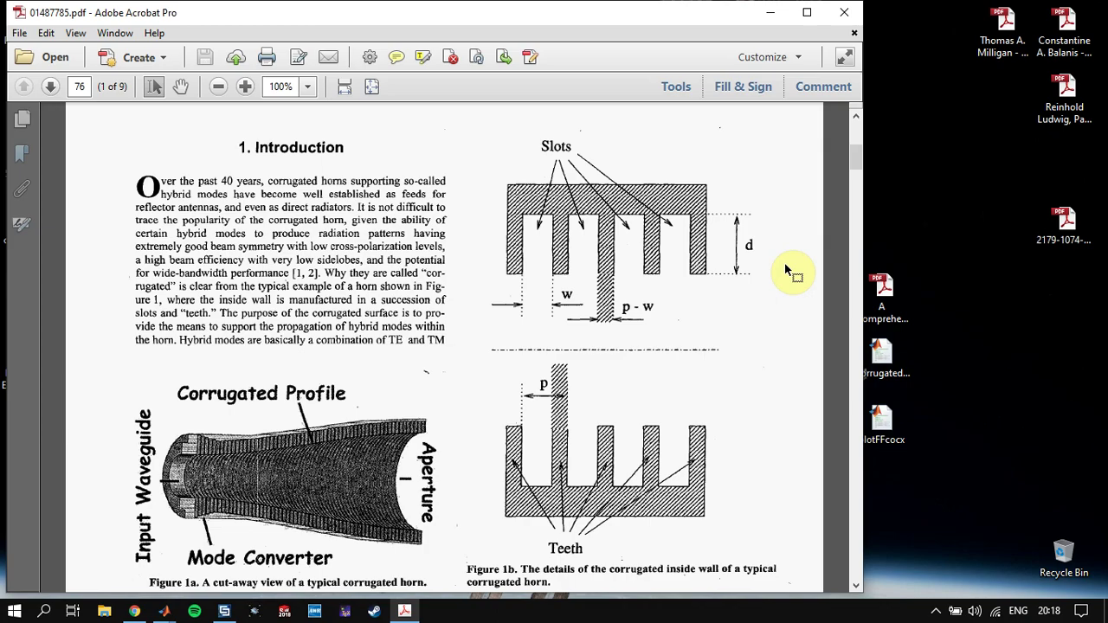
- Review the corrugated-horn parameters in Table 1 and find the mode converter in Figure 1a
scroll(786, 270, down, 10)
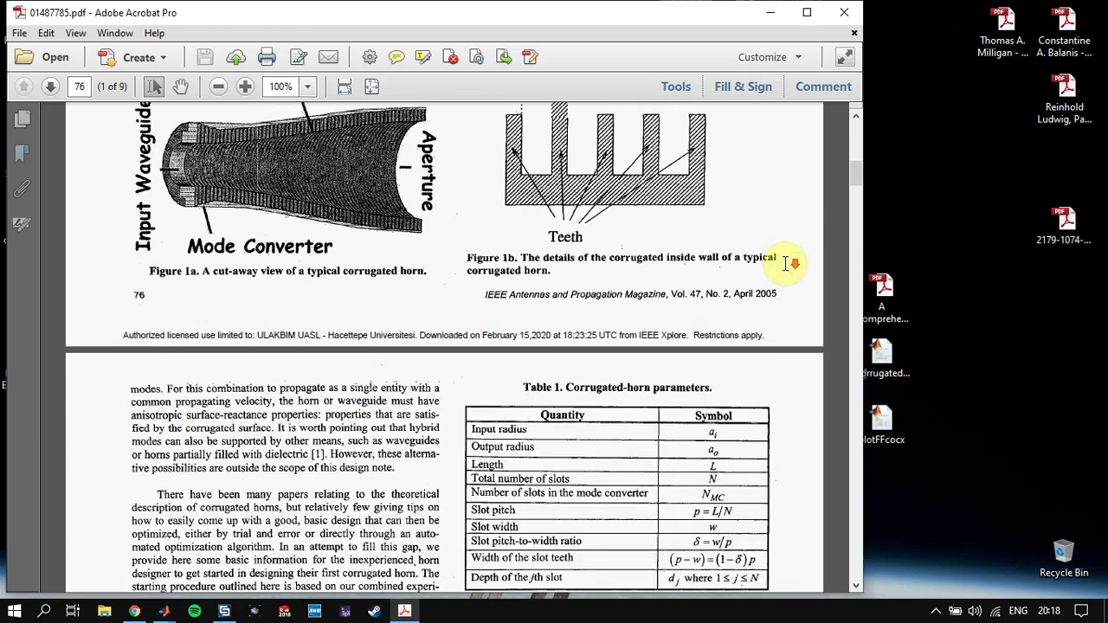
scroll(786, 270, down, 2)
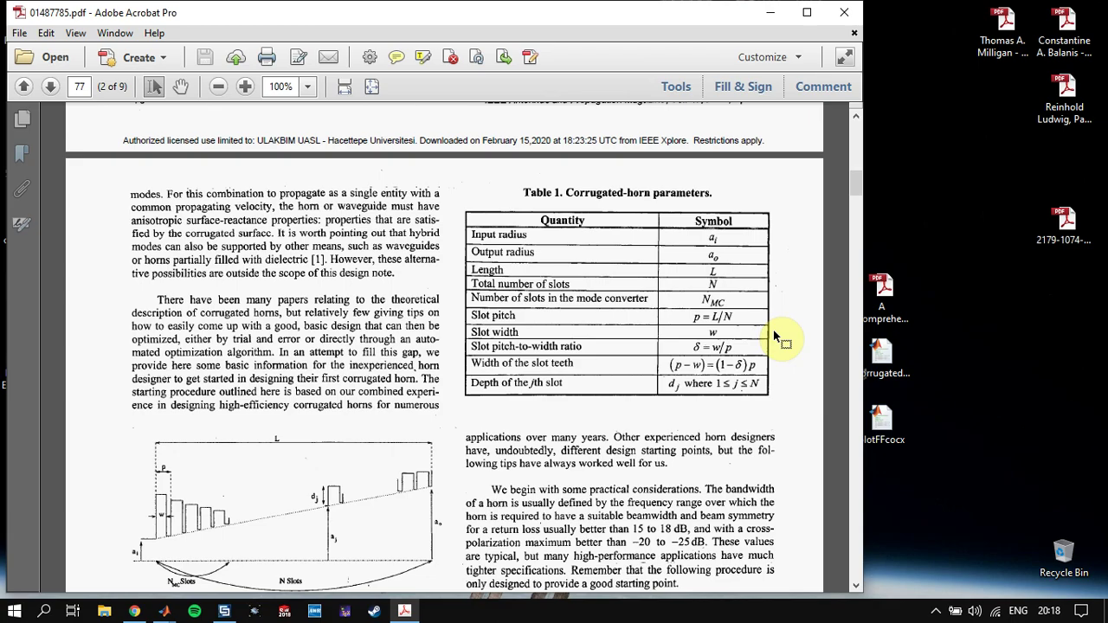
scroll(774, 330, up, 3)
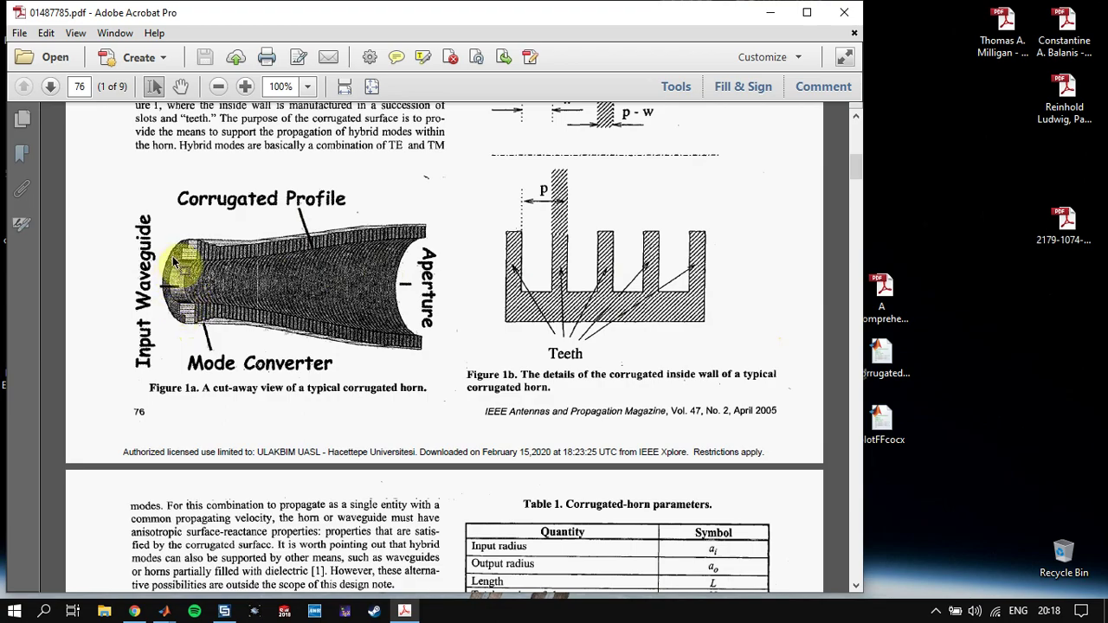
mouse_move(198, 360)
mouse_down()
mouse_move(350, 360)
mouse_move(187, 364)
mouse_up()
click(351, 360)
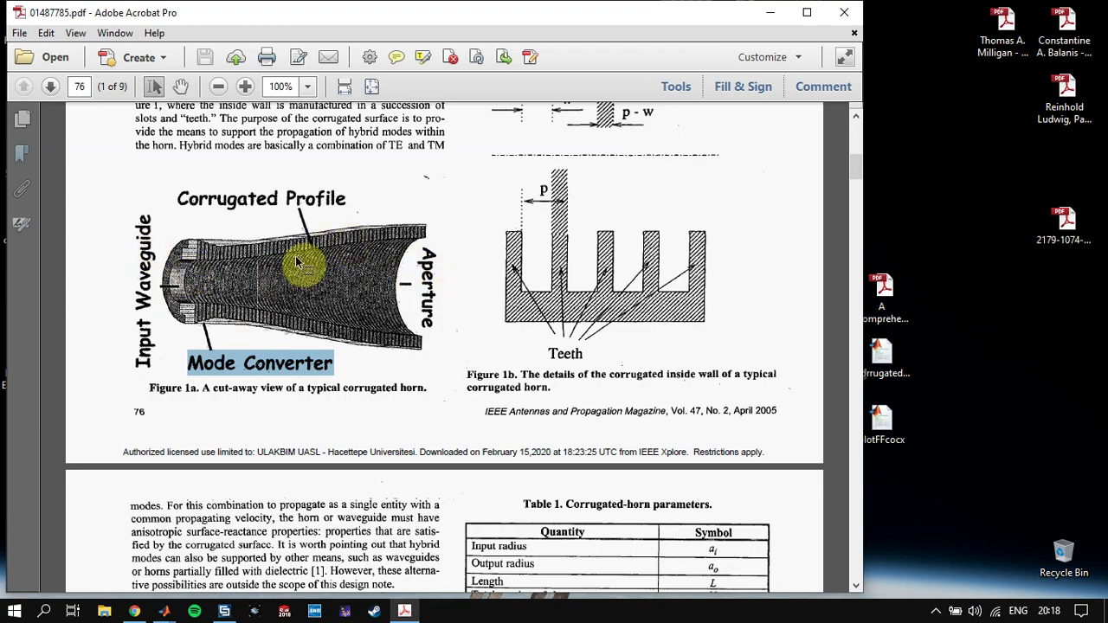
- Read the definitions of the lowest, highest, center and output frequencies at the start of page 78
scroll(464, 262, down, 2)
scroll(464, 258, down, 19)
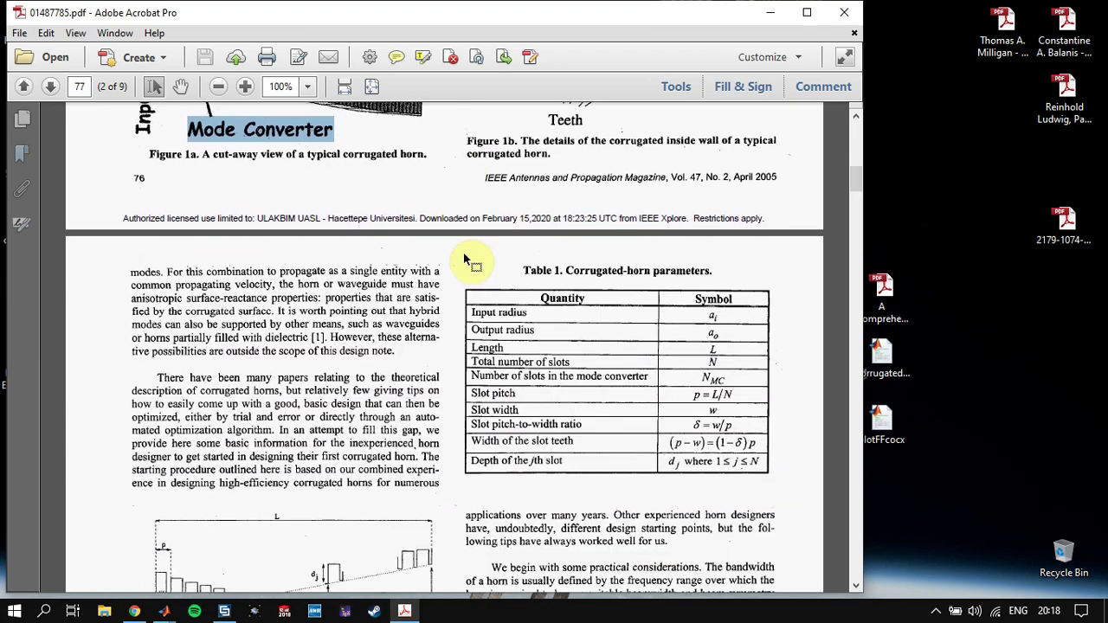
scroll(464, 252, down, 12)
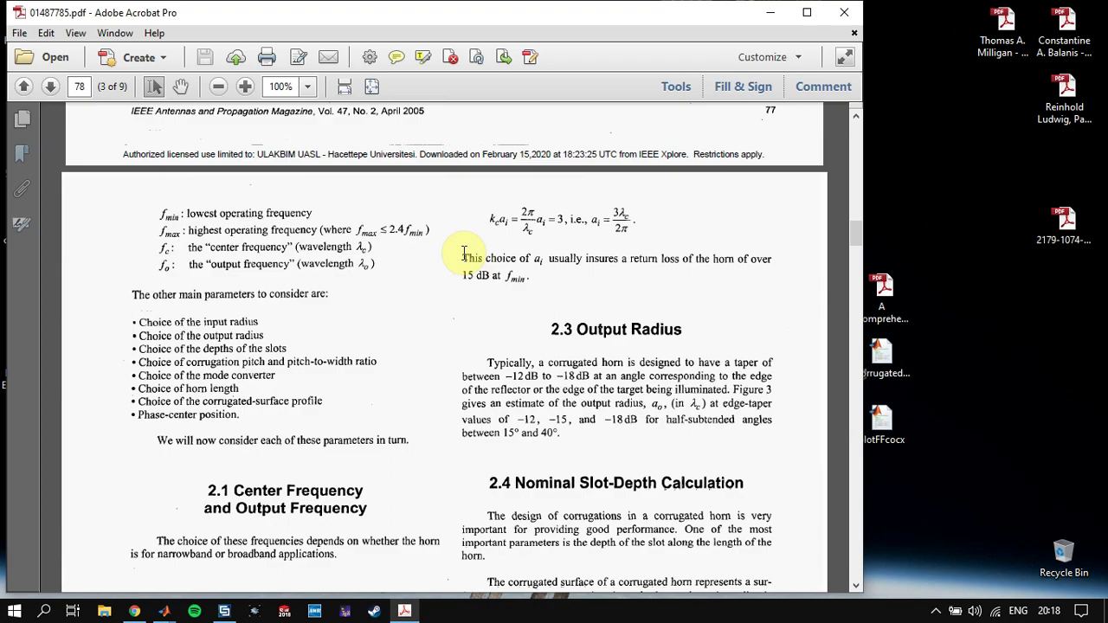
scroll(464, 252, down, 2)
scroll(468, 250, up, 2)
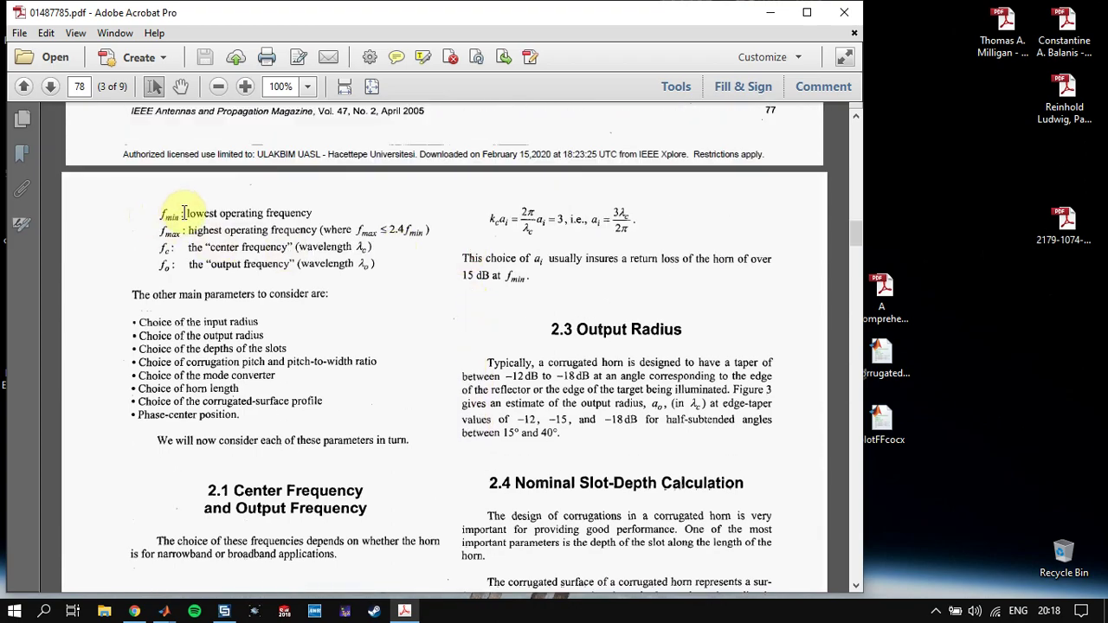
drag(184, 213, 324, 213)
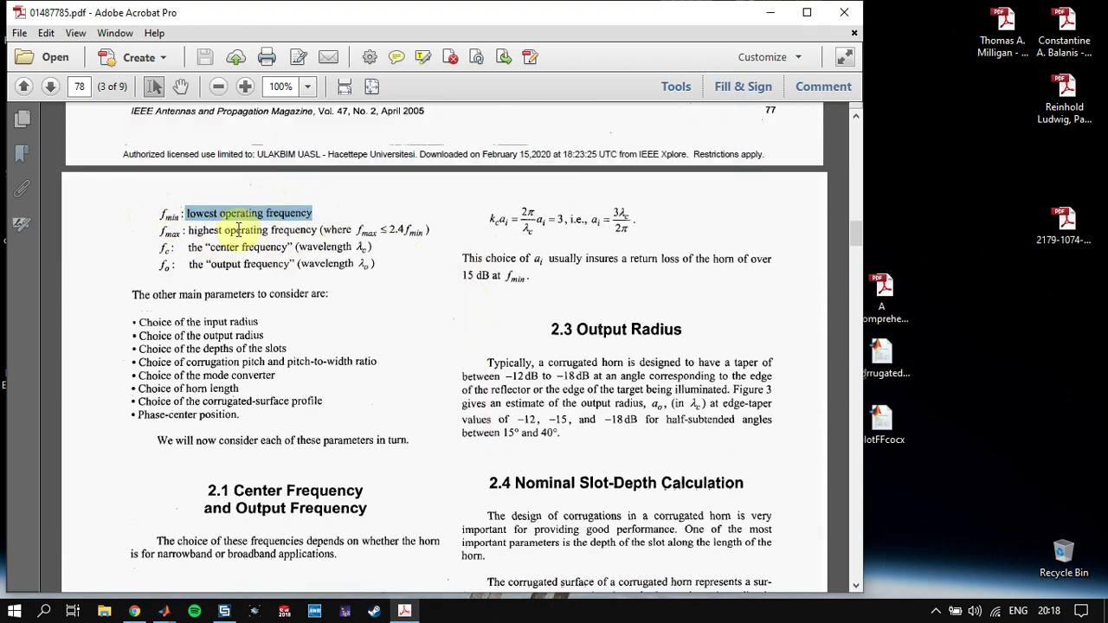
drag(188, 230, 367, 230)
click(422, 252)
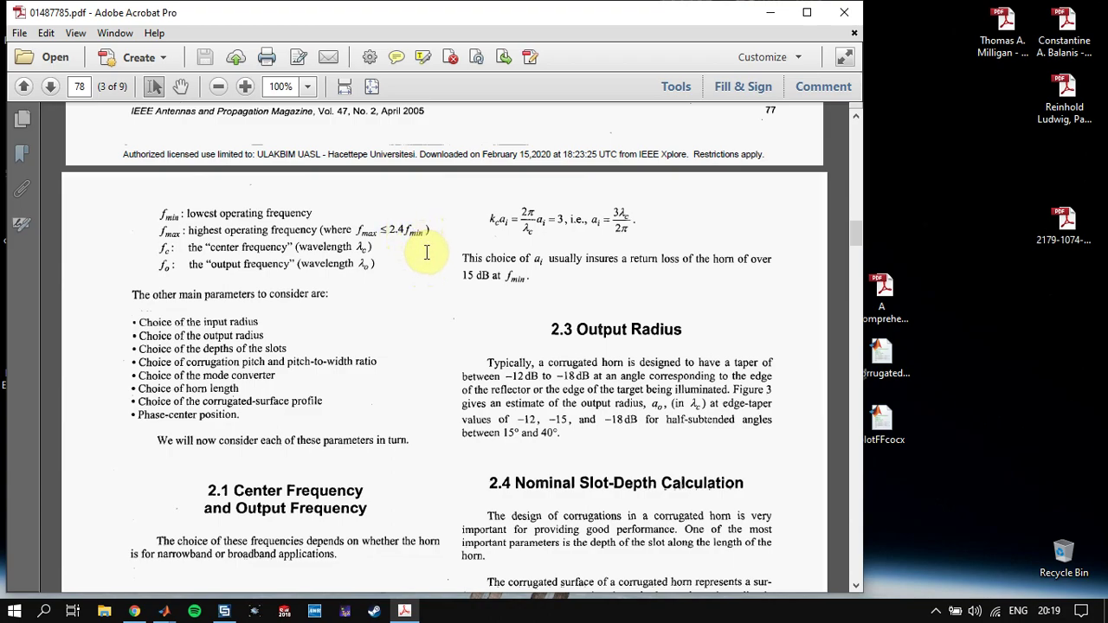
click(371, 232)
drag(370, 232, 436, 272)
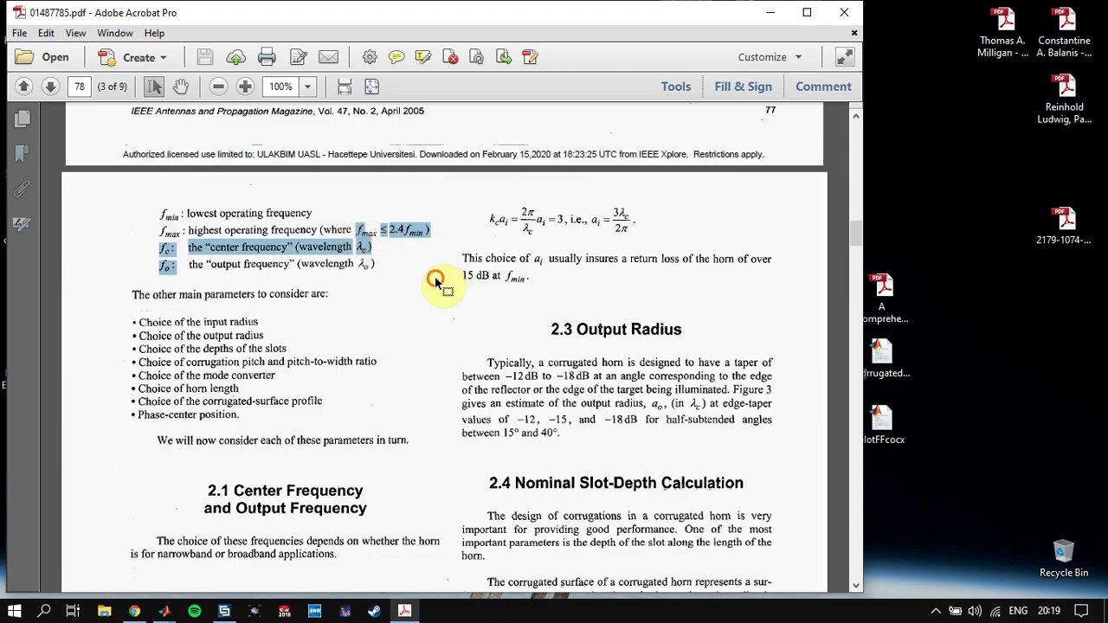
click(435, 284)
- Read section 2.1 on choosing the center and output frequencies for narrow-band and broadband applications
scroll(436, 283, down, 3)
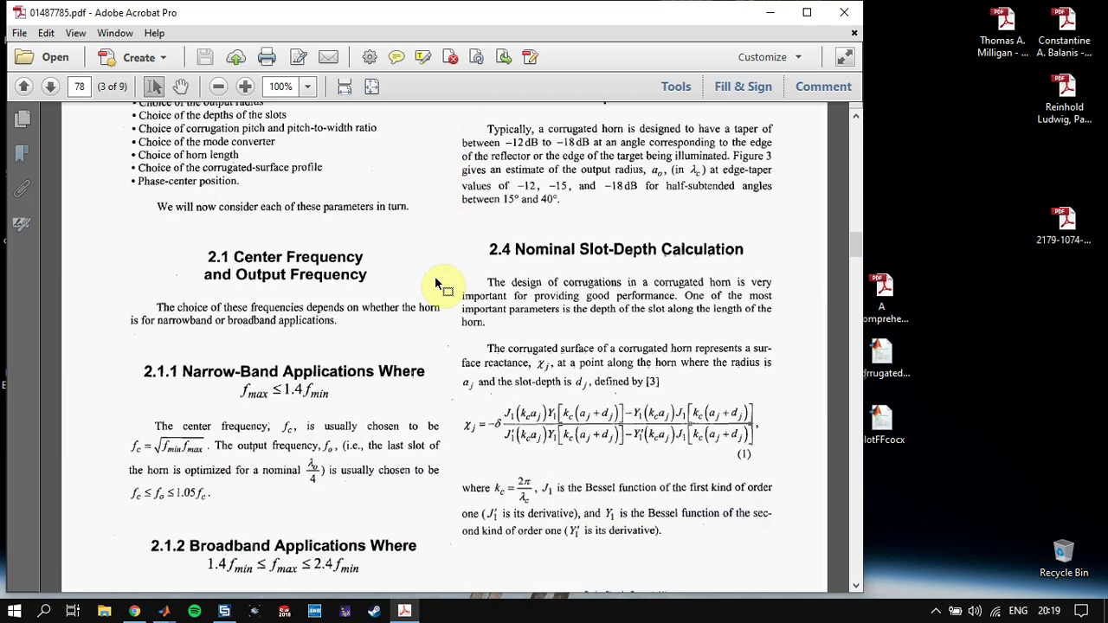
scroll(436, 283, down, 1)
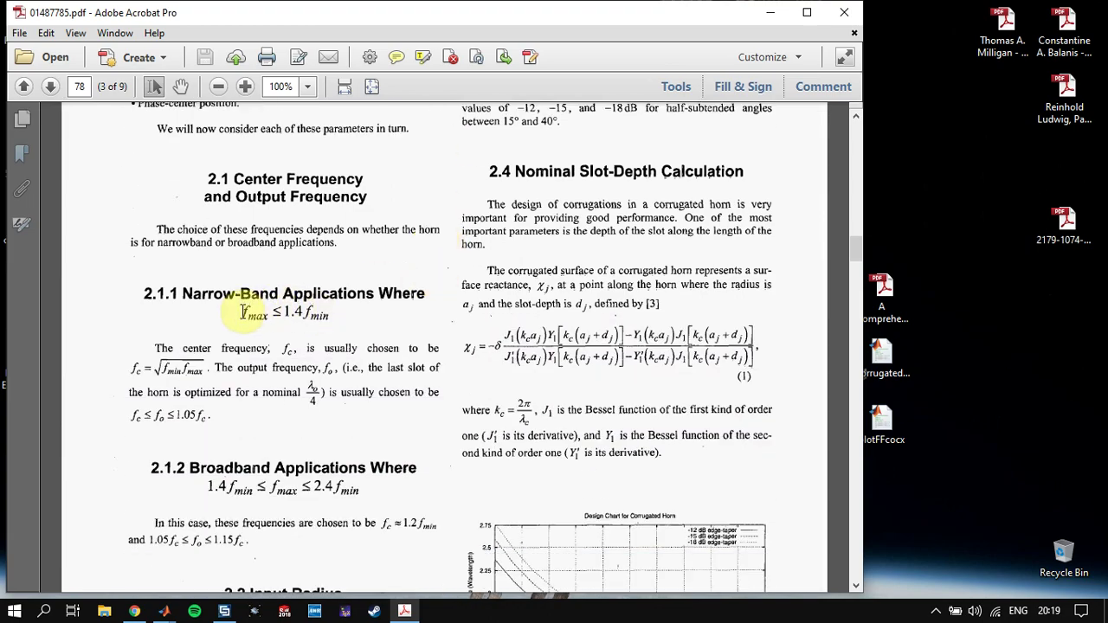
drag(244, 309, 388, 307)
click(389, 305)
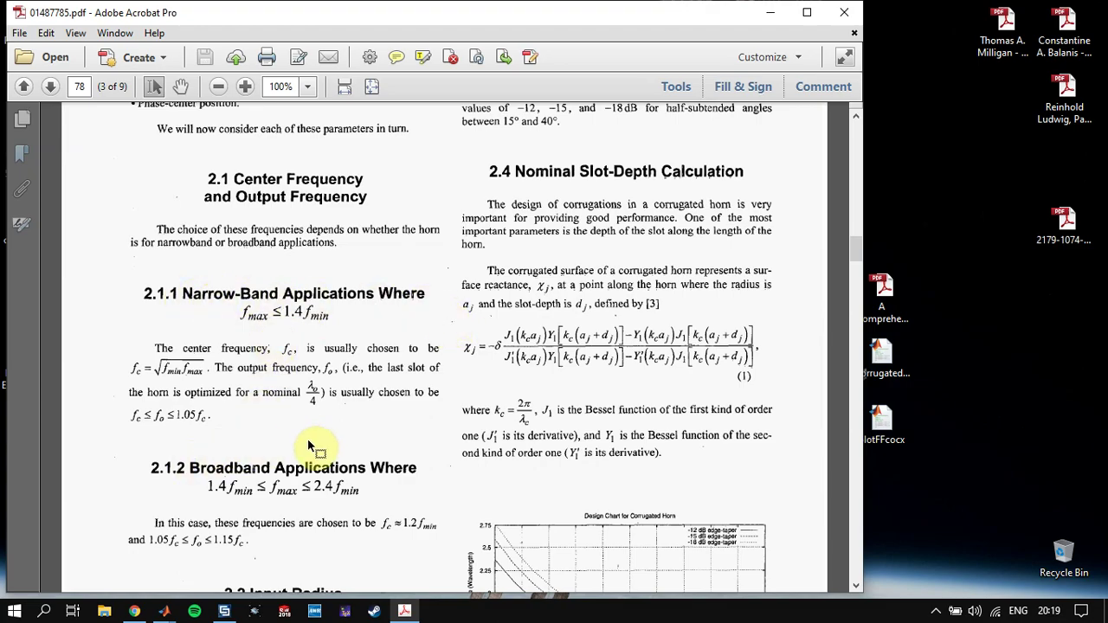
scroll(346, 428, down, 1)
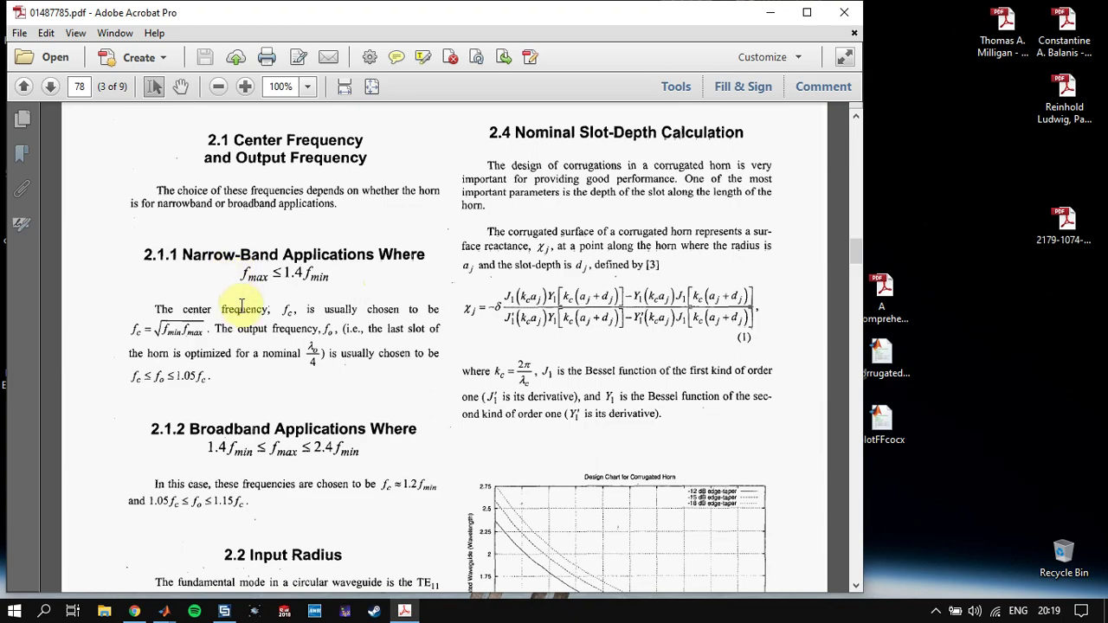
click(134, 333)
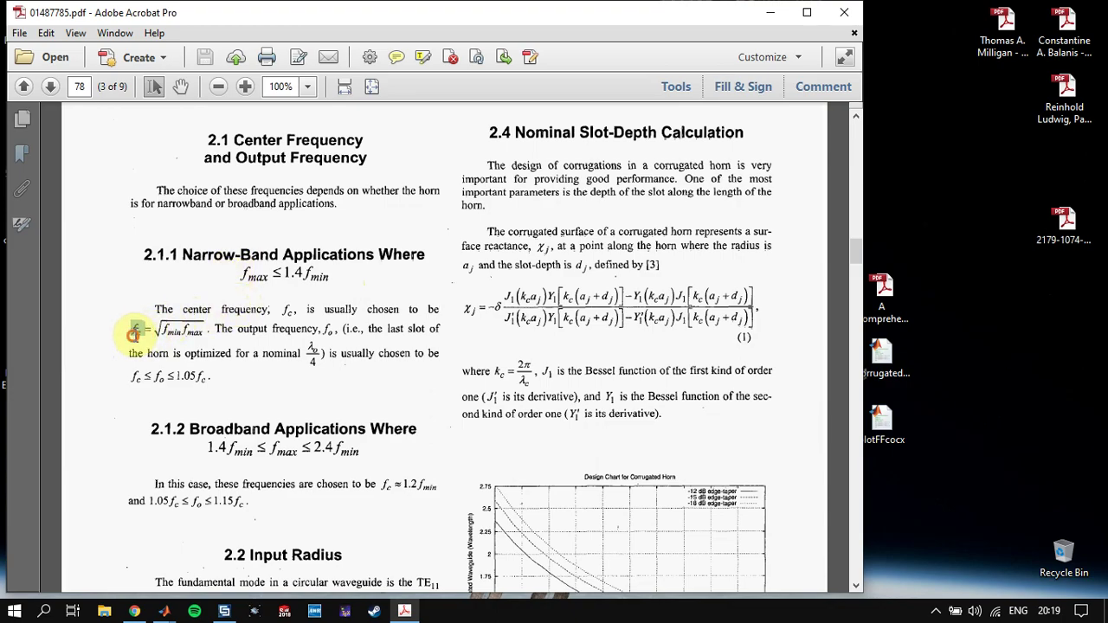
click(153, 379)
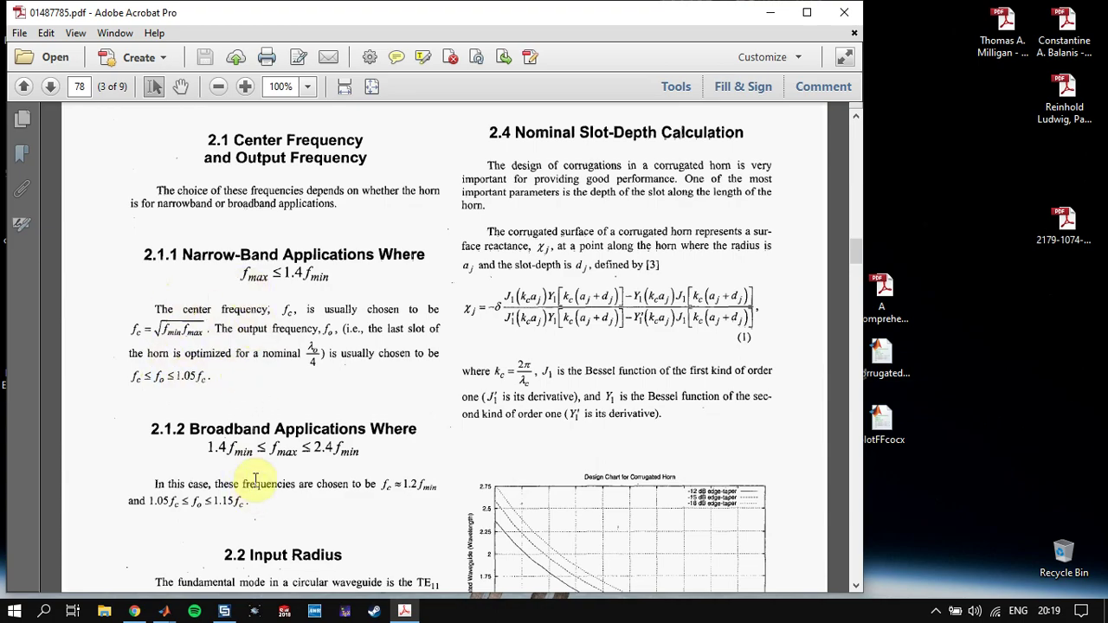
scroll(467, 445, down, 2)
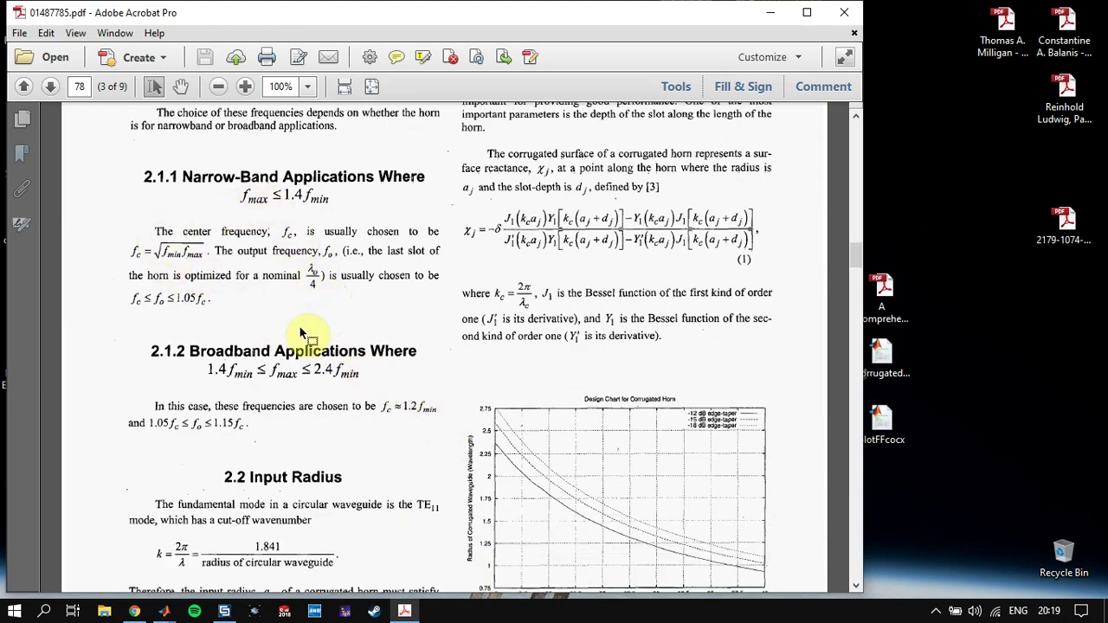
scroll(336, 422, up, 1)
- Study the input radius in section 2.2, relating it to the input waveguide in Figure 1a and the formula for a_i
scroll(329, 424, down, 2)
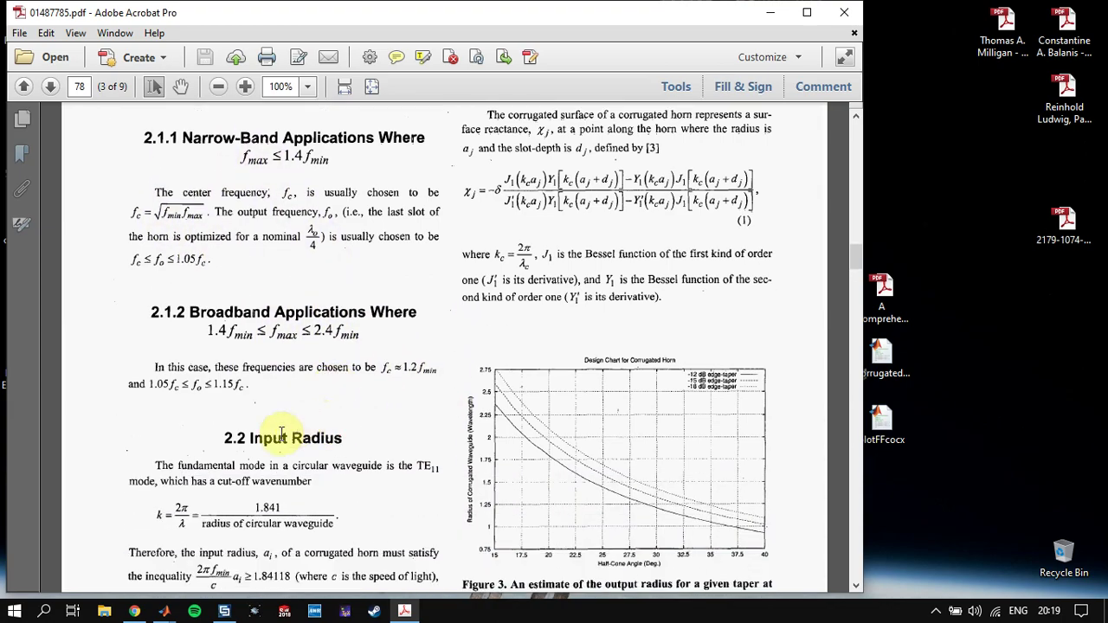
drag(254, 439, 346, 433)
click(404, 425)
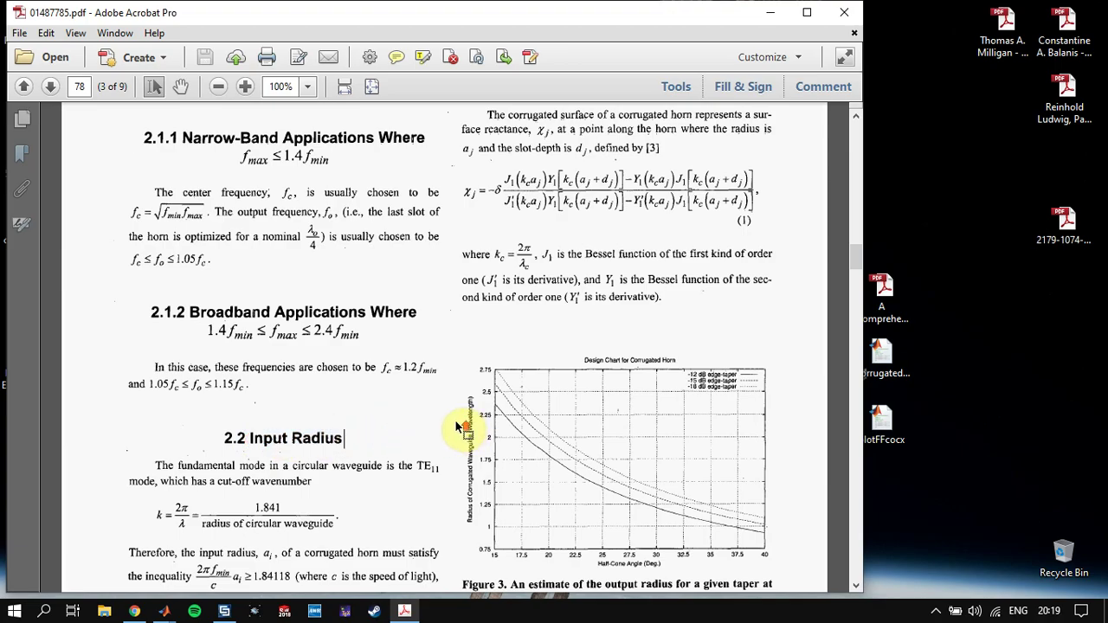
scroll(455, 422, up, 7)
scroll(447, 417, up, 20)
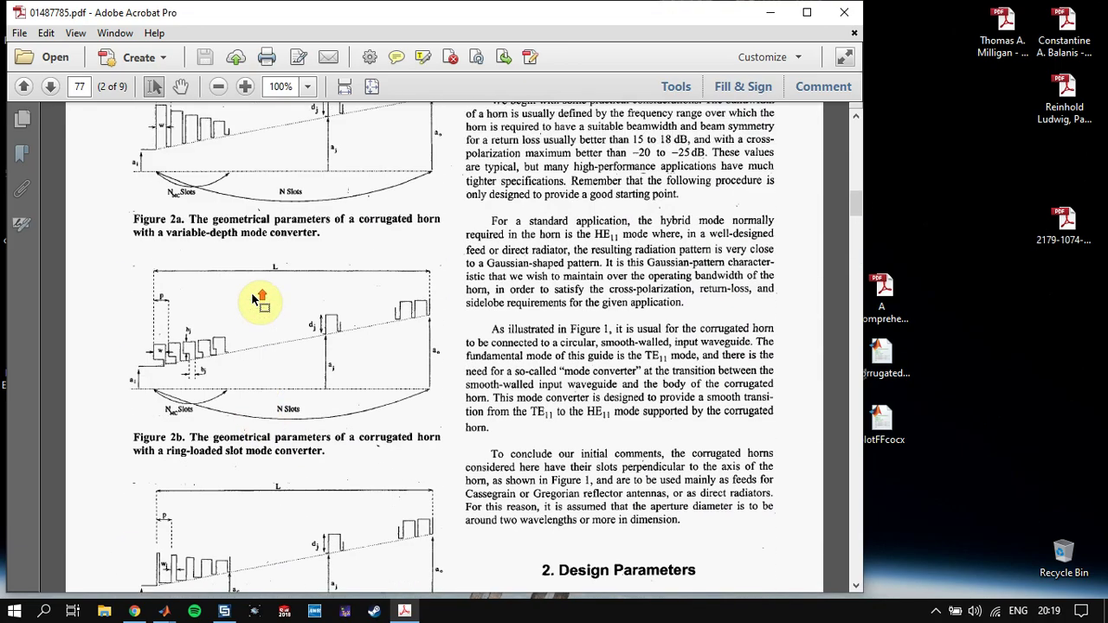
scroll(170, 281, up, 7)
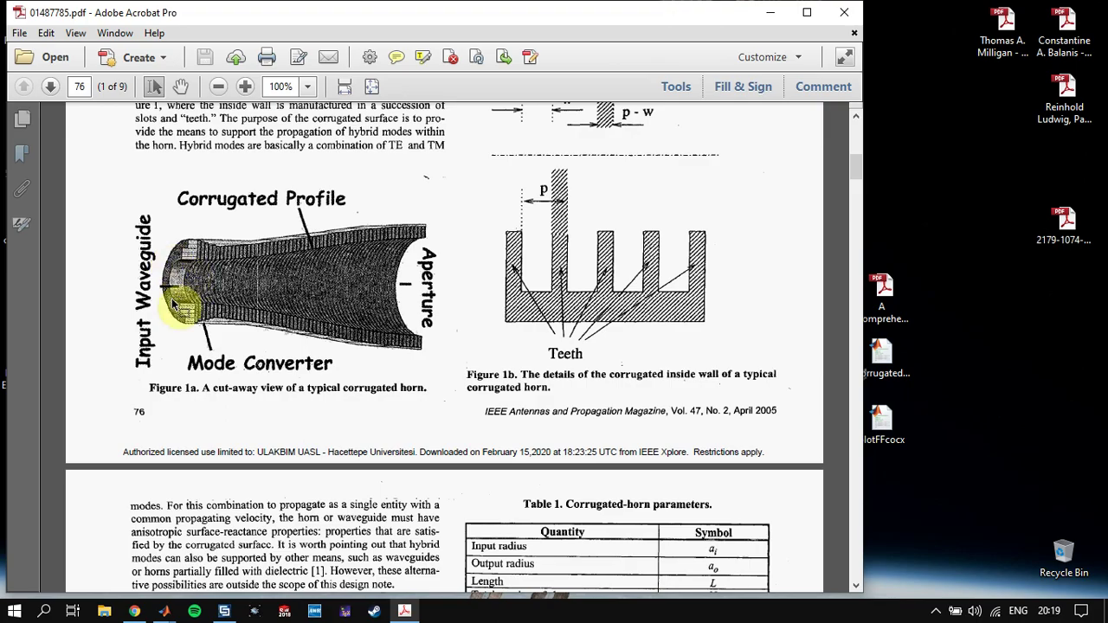
scroll(564, 203, down, 20)
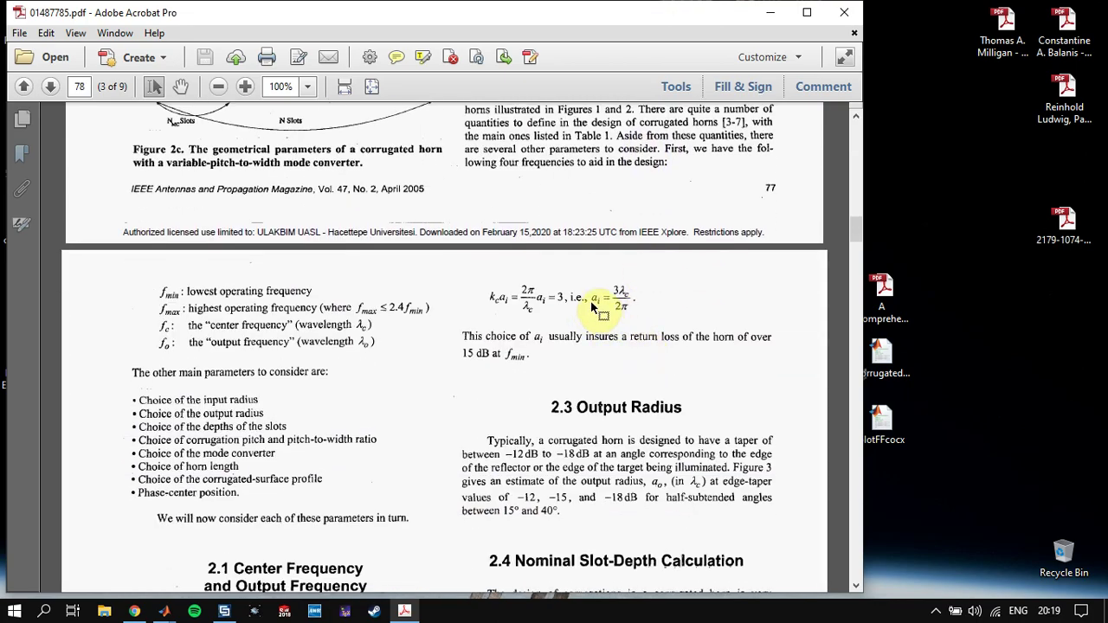
click(608, 303)
drag(609, 303, 663, 314)
click(665, 314)
- Read section 2.3 on the taper and reflector edge angle used for the output radius
scroll(669, 318, down, 2)
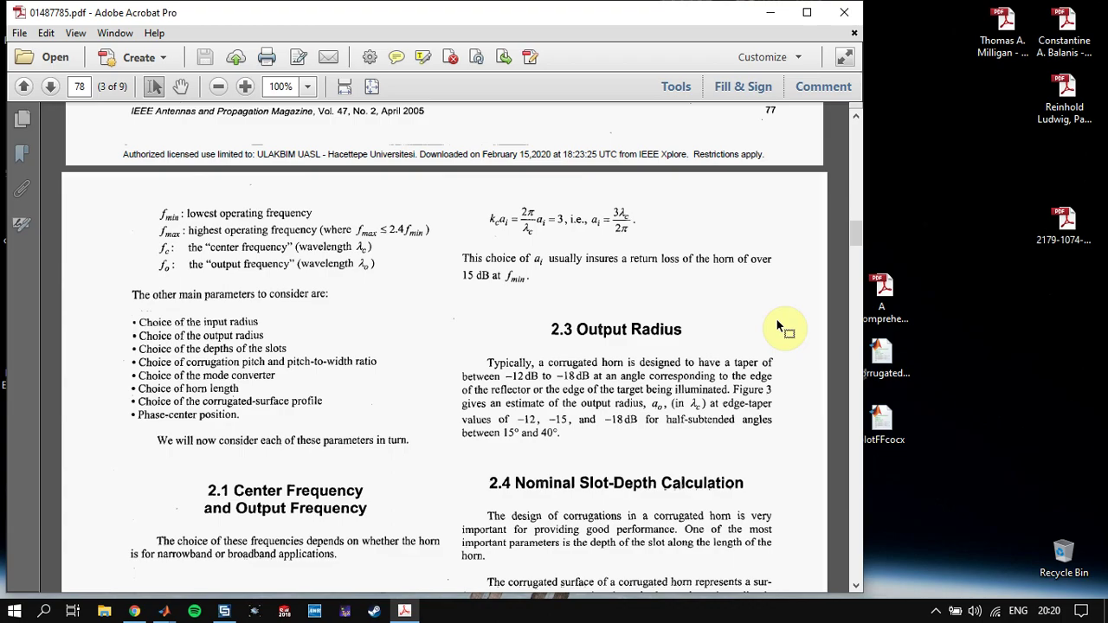
drag(693, 365, 663, 384)
click(623, 381)
drag(529, 390, 603, 376)
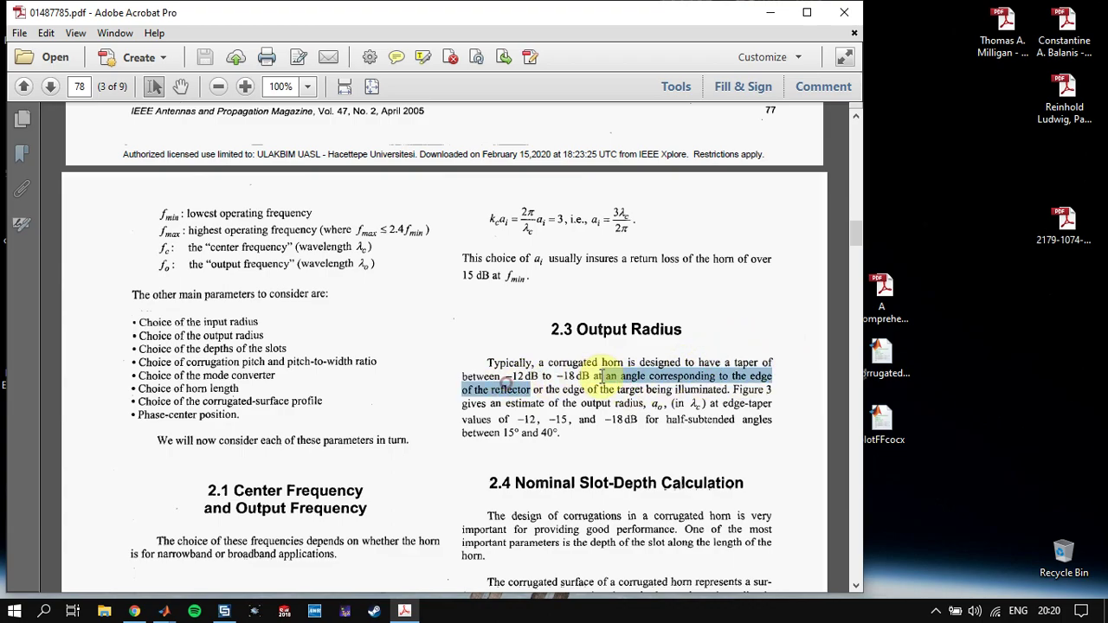
click(602, 378)
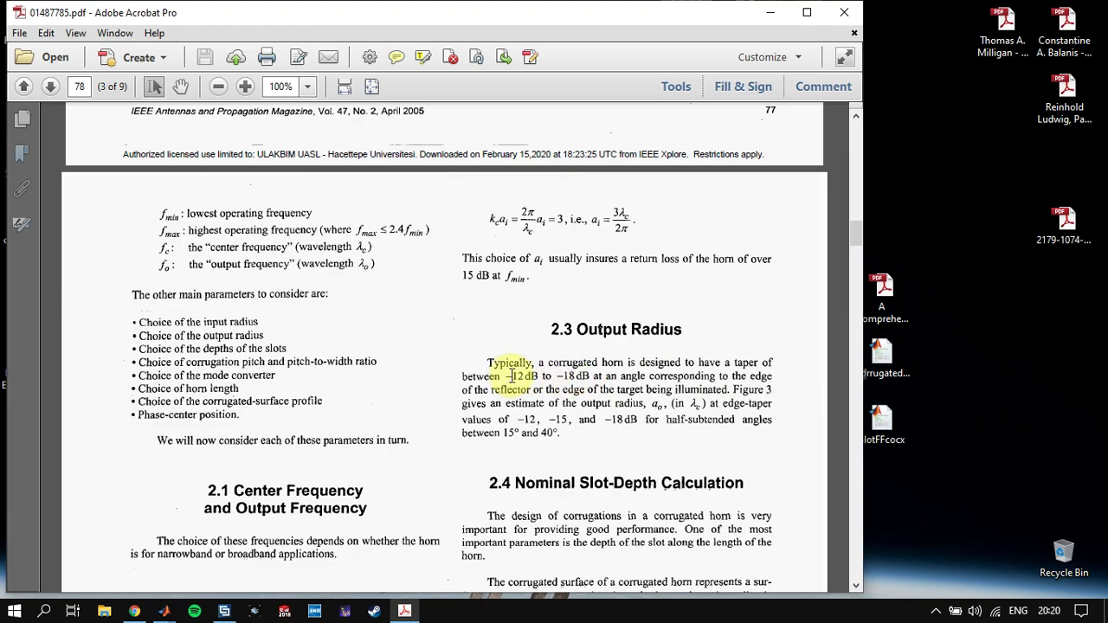
- Examine the Figure 3 design chart at a 25° half-cone angle and check the output radius symbol in section 2.3
scroll(510, 377, down, 6)
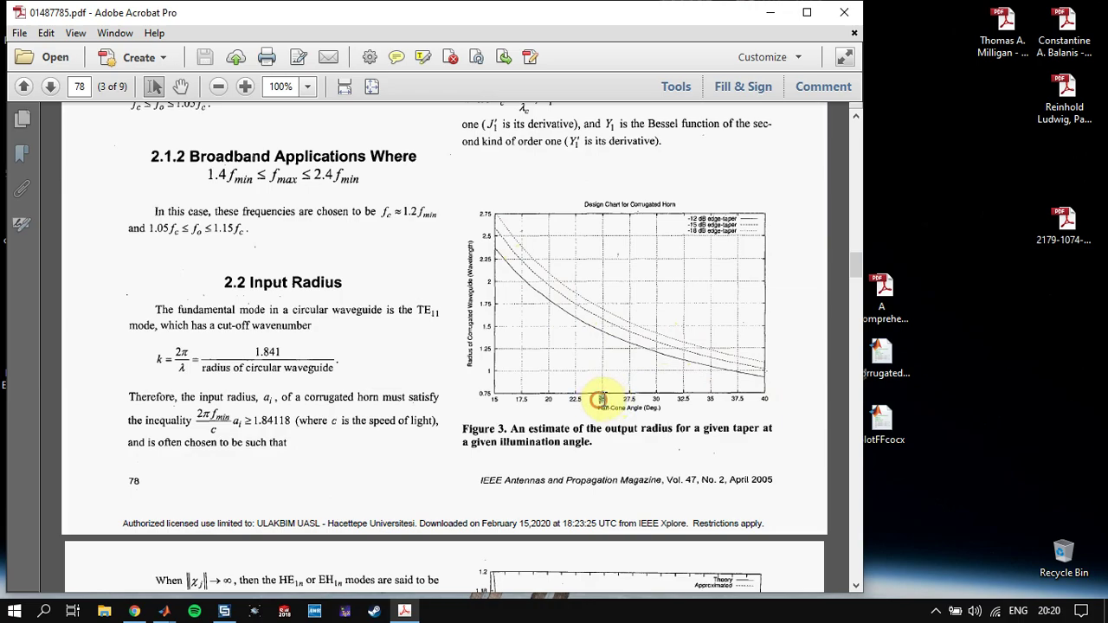
double_click(603, 399)
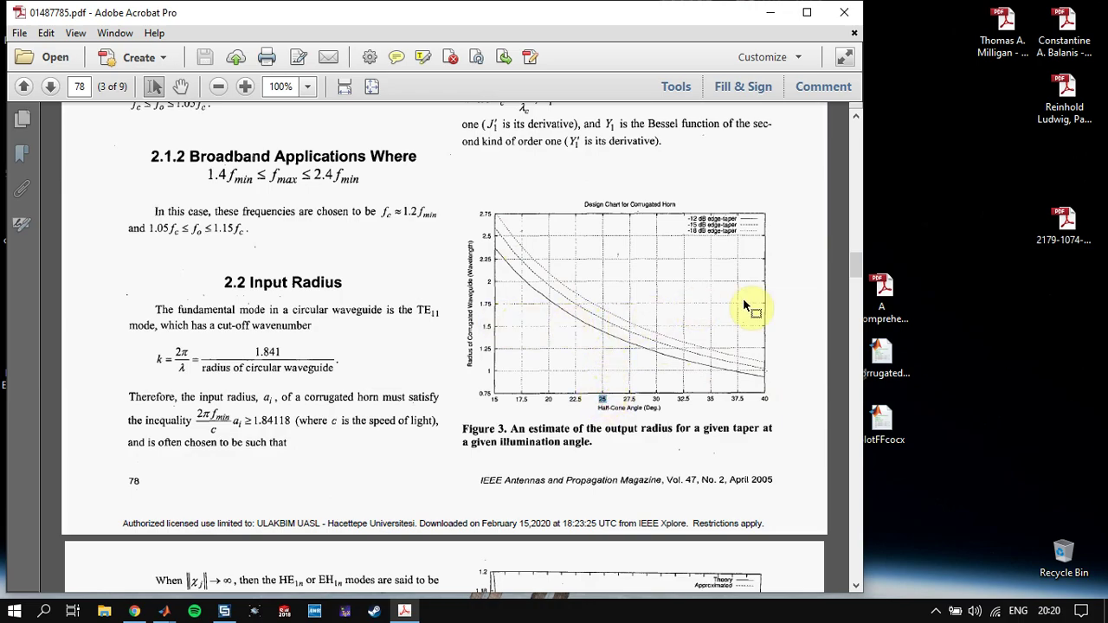
scroll(767, 302, up, 5)
scroll(775, 302, up, 6)
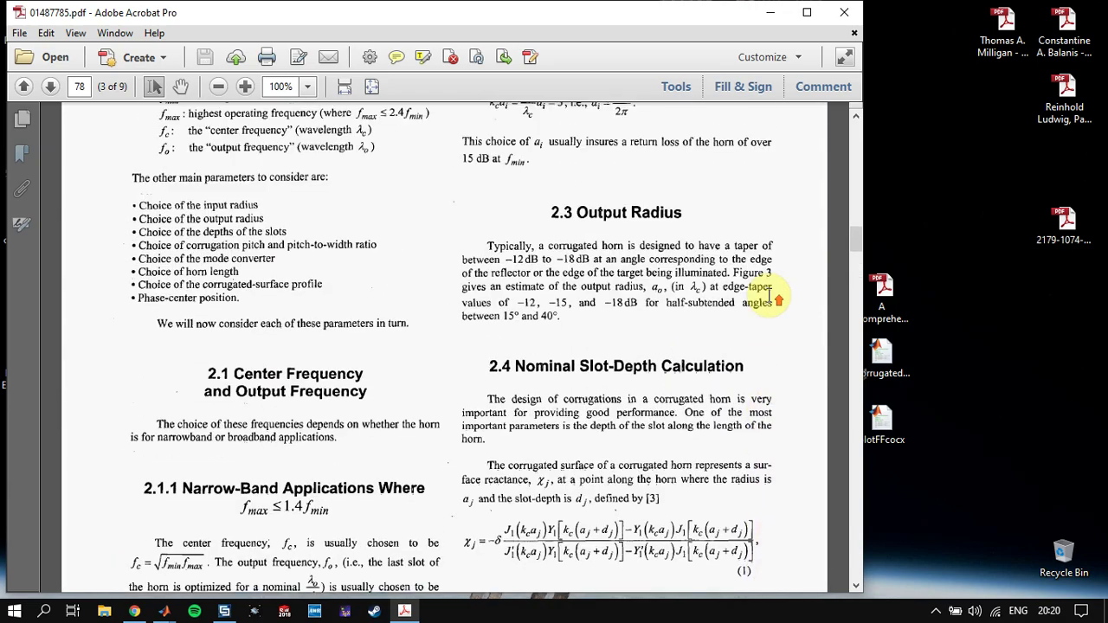
double_click(651, 287)
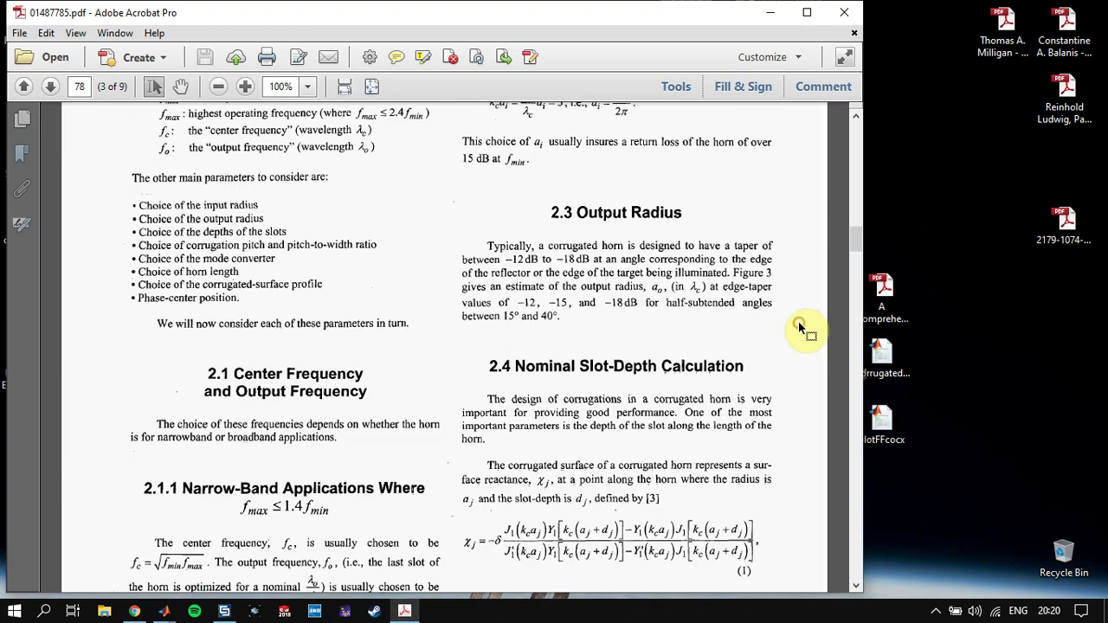
- Check the section 2.4 heading on nominal slot-depth calculation, then return to the mode converter in the Figure 1a cut-away view
scroll(801, 327, down, 1)
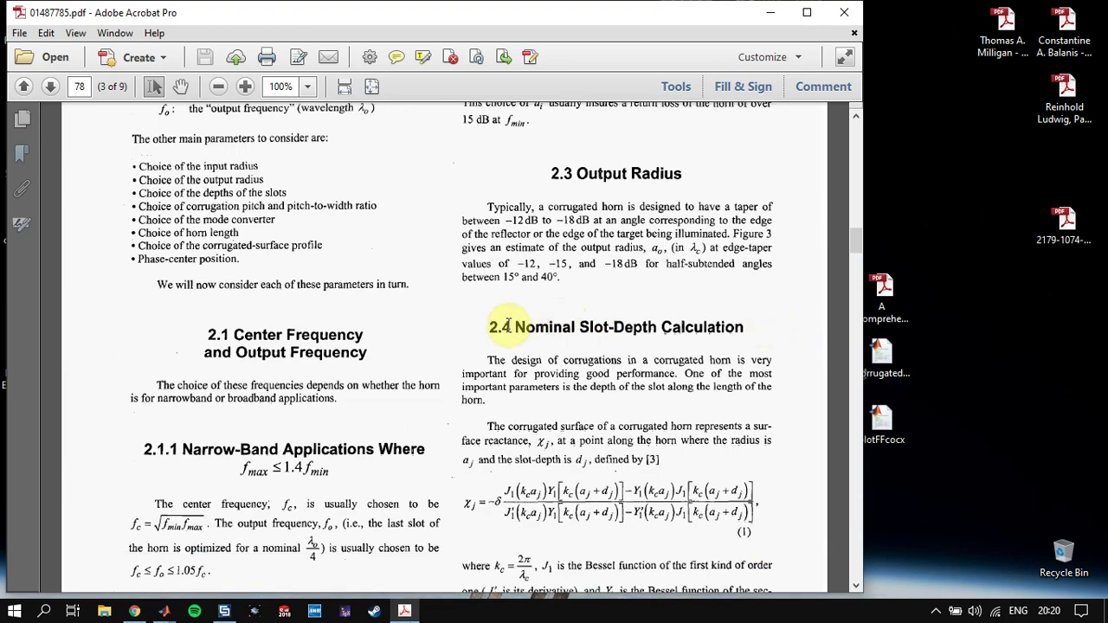
drag(510, 328, 743, 327)
click(790, 325)
scroll(786, 255, up, 15)
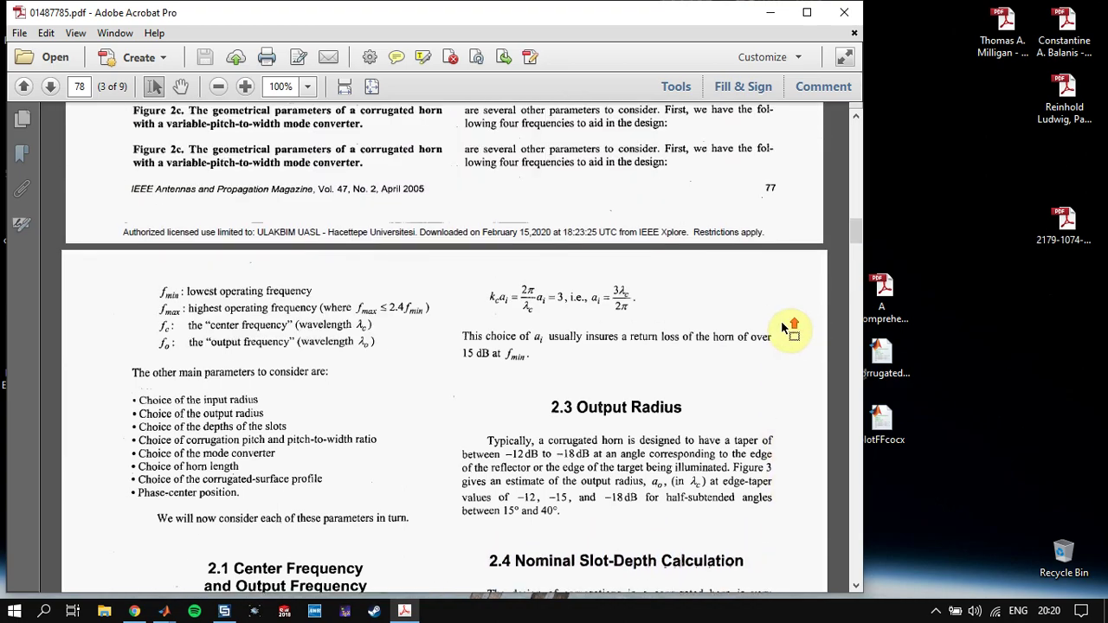
scroll(598, 330, up, 15)
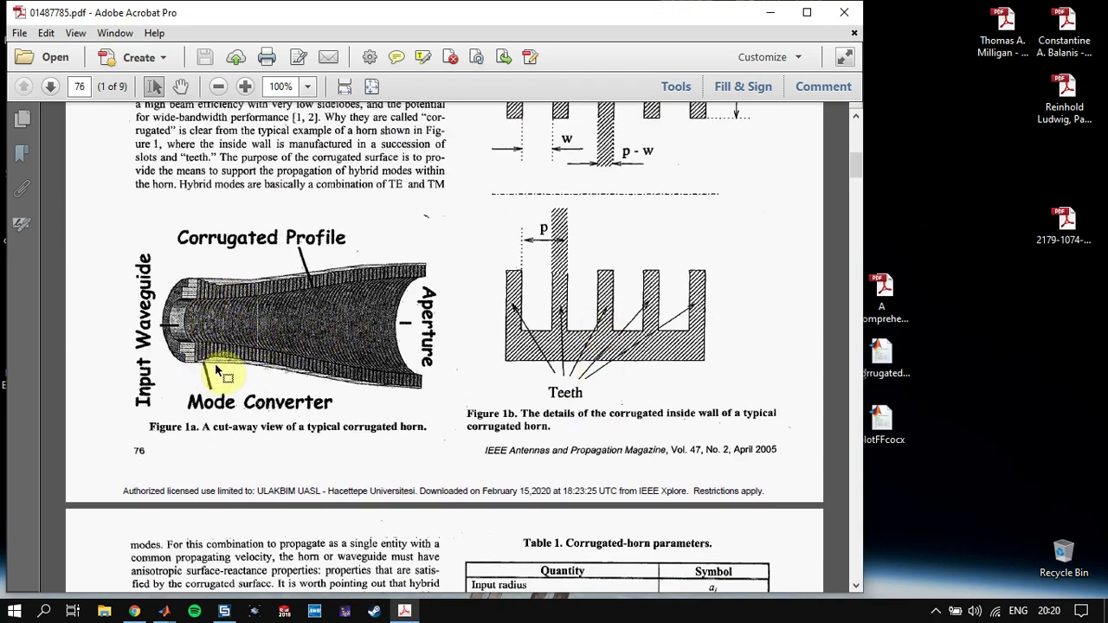
- Maximize the window and examine the variable-depth mode converter in Figure 2a and the ring-loaded slot mode converter in Figure 2b
scroll(413, 275, down, 4)
scroll(413, 275, down, 13)
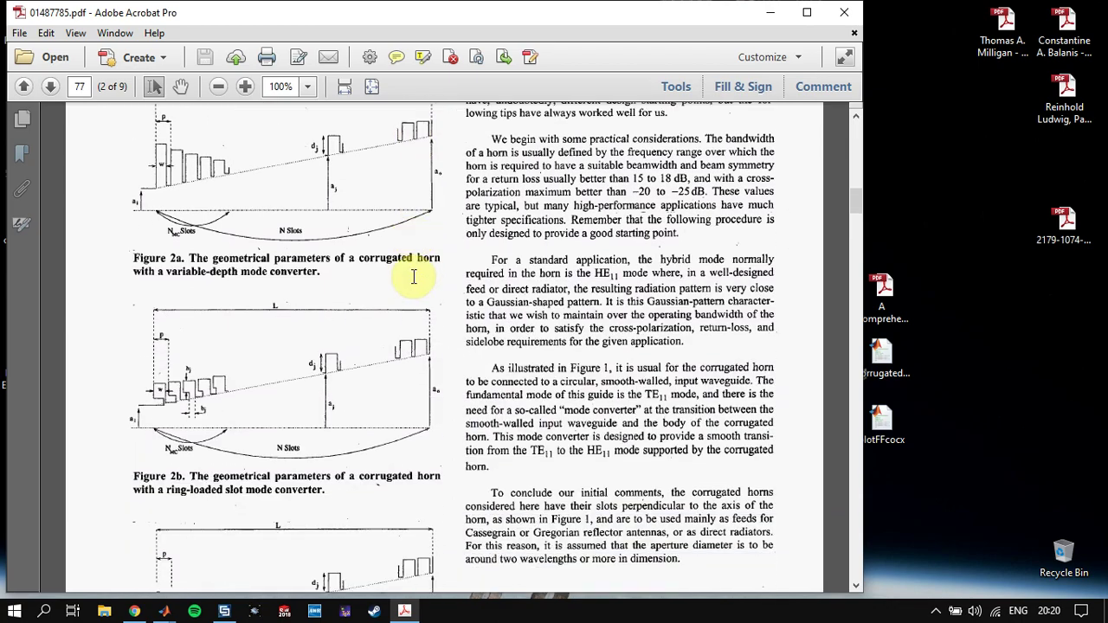
click(803, 13)
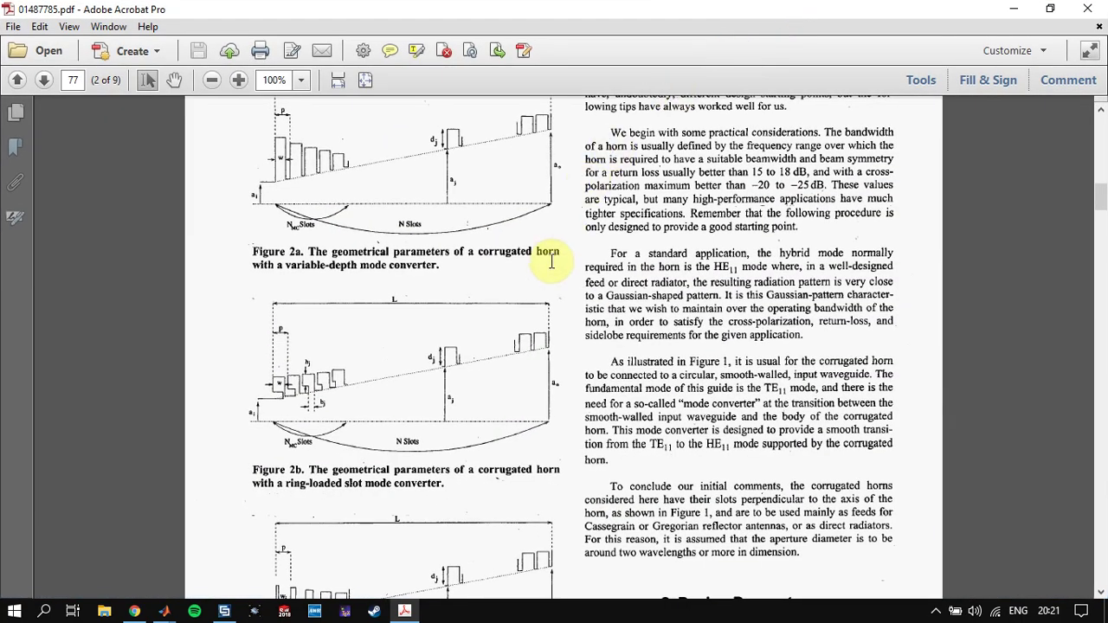
scroll(552, 260, up, 2)
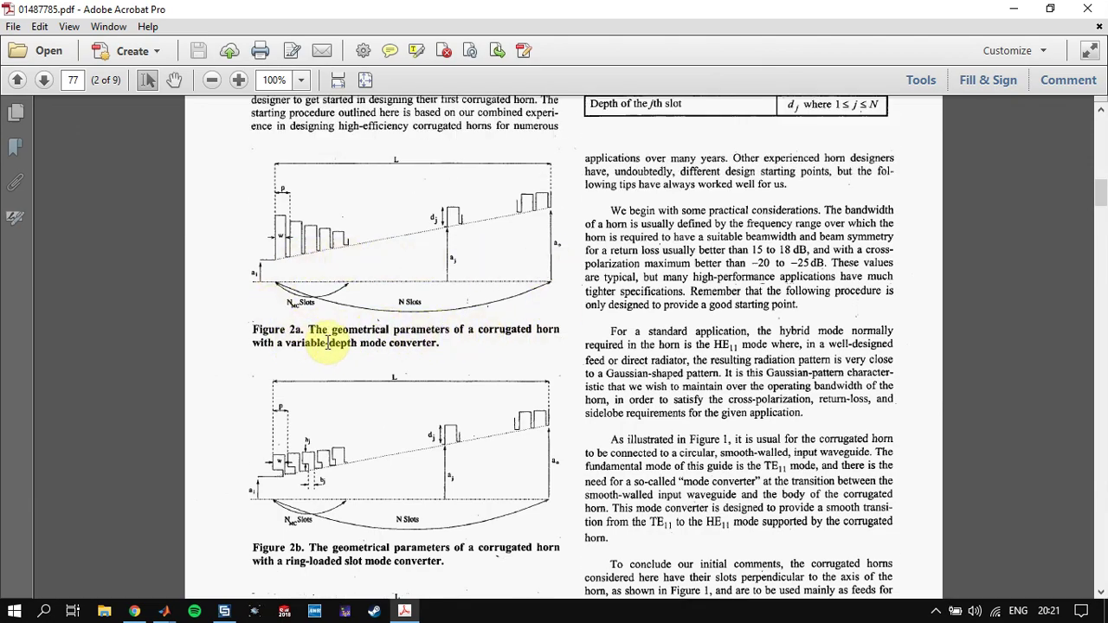
drag(440, 344, 294, 344)
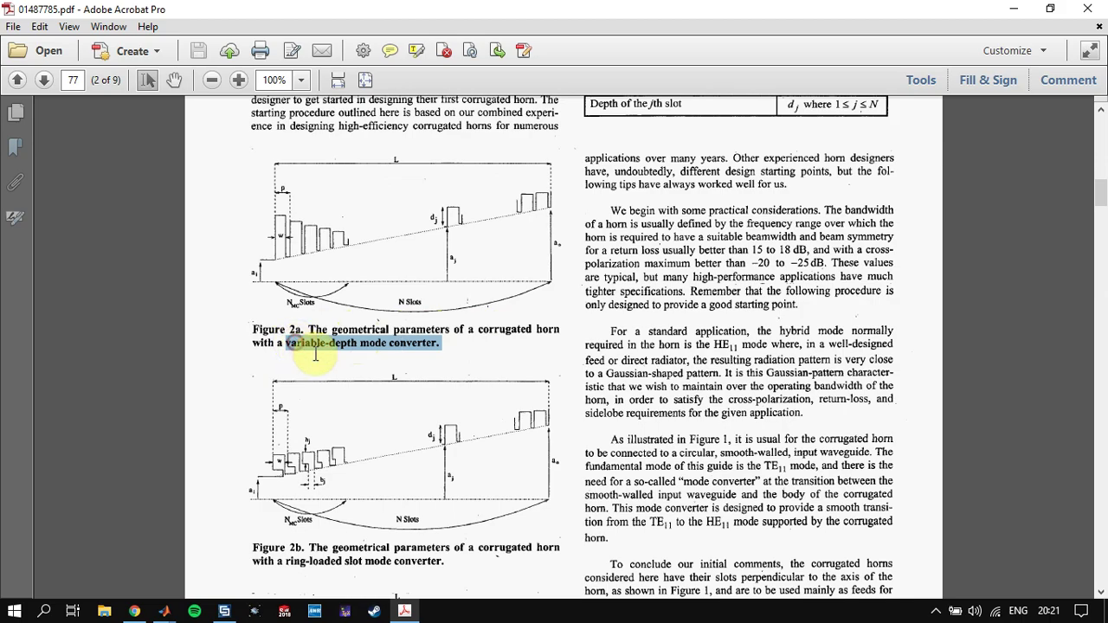
scroll(318, 227, down, 3)
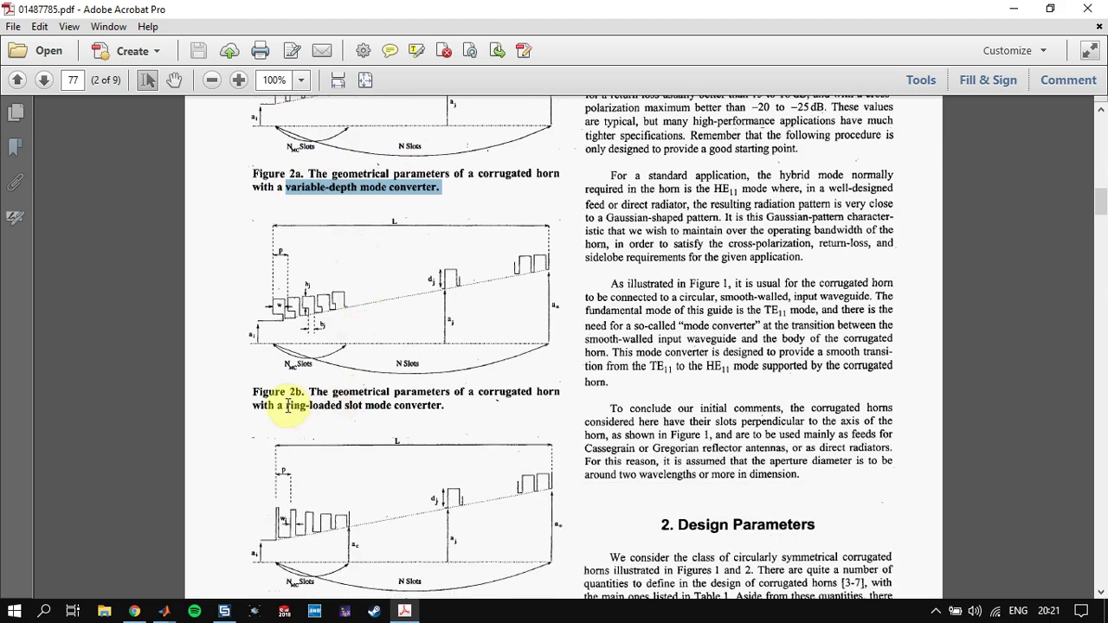
drag(287, 407, 444, 407)
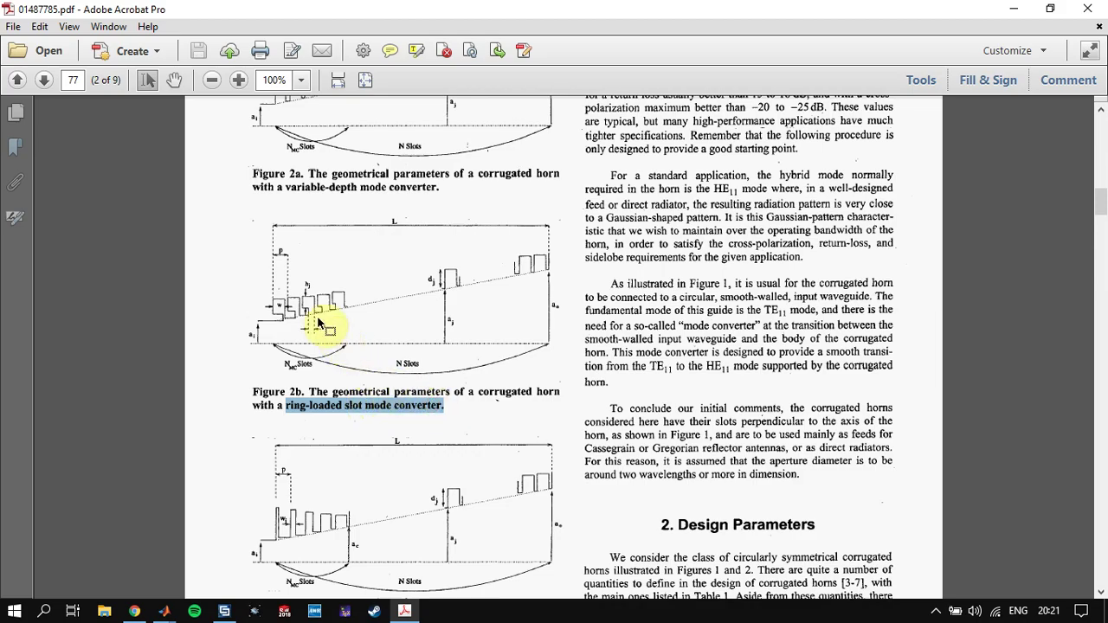
click(229, 303)
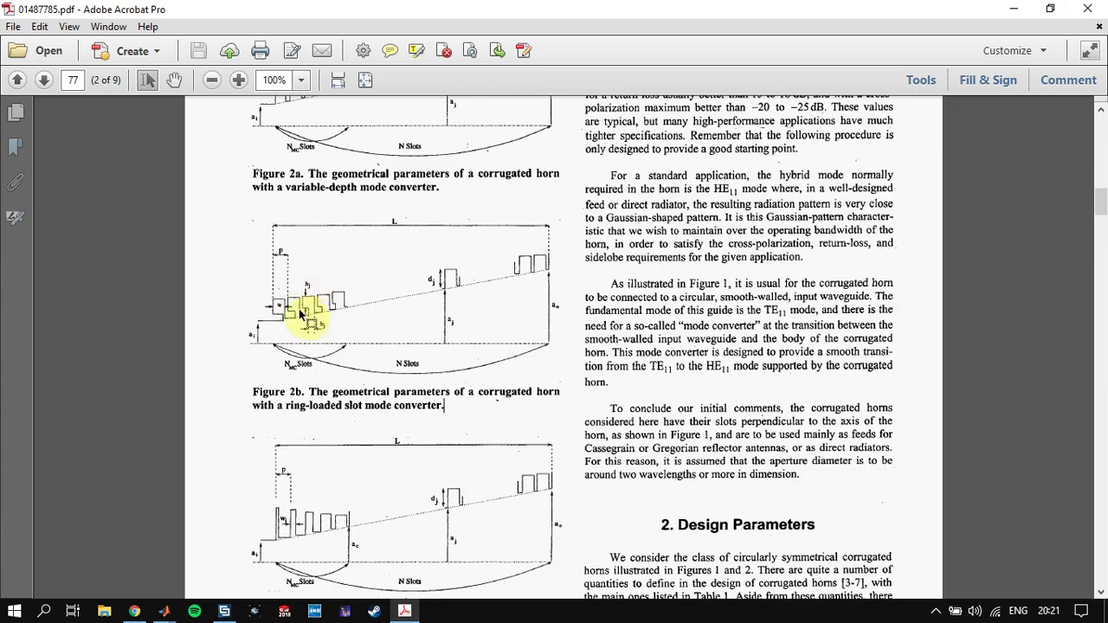
- Examine the variable-pitch-to-width mode converter in Figure 2c and compare its slots with those in Figures 2a and 2b
scroll(313, 299, down, 4)
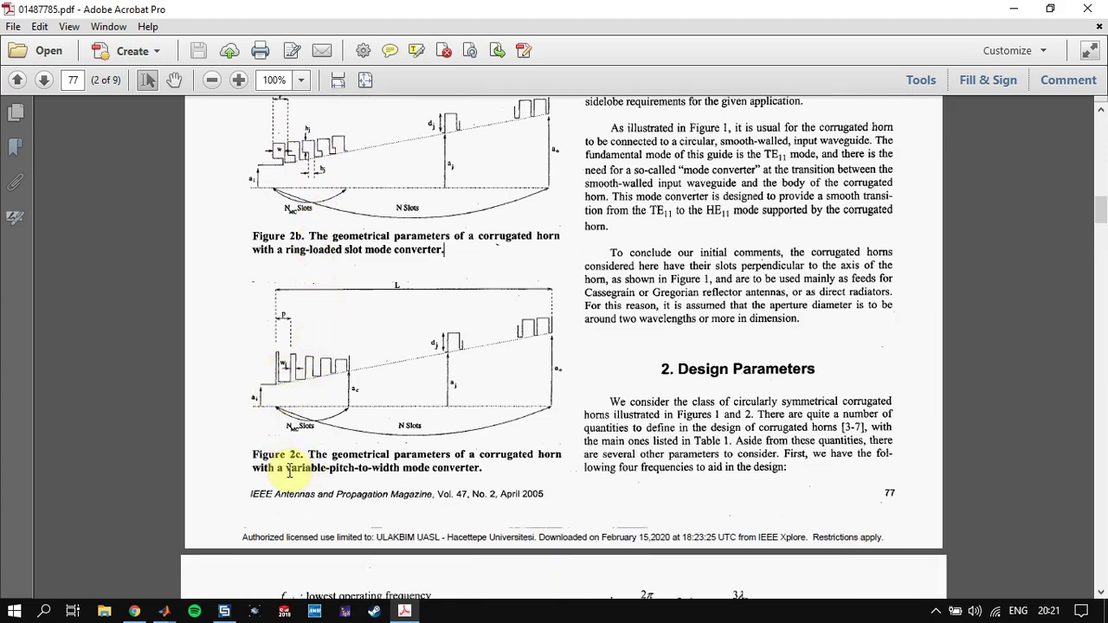
drag(289, 468, 511, 460)
click(512, 456)
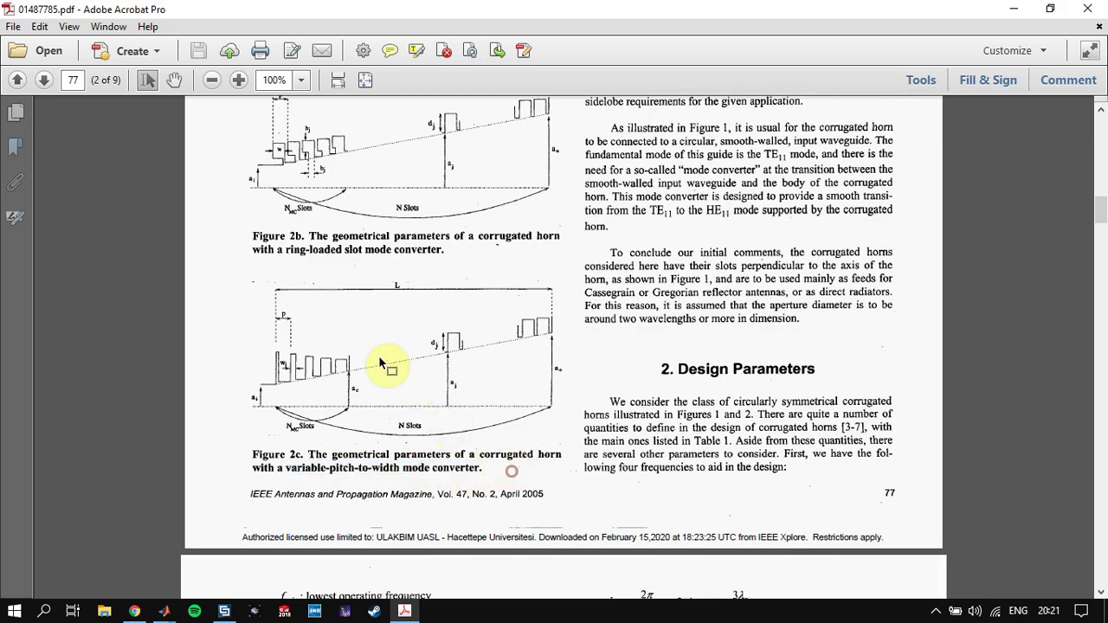
scroll(296, 319, up, 3)
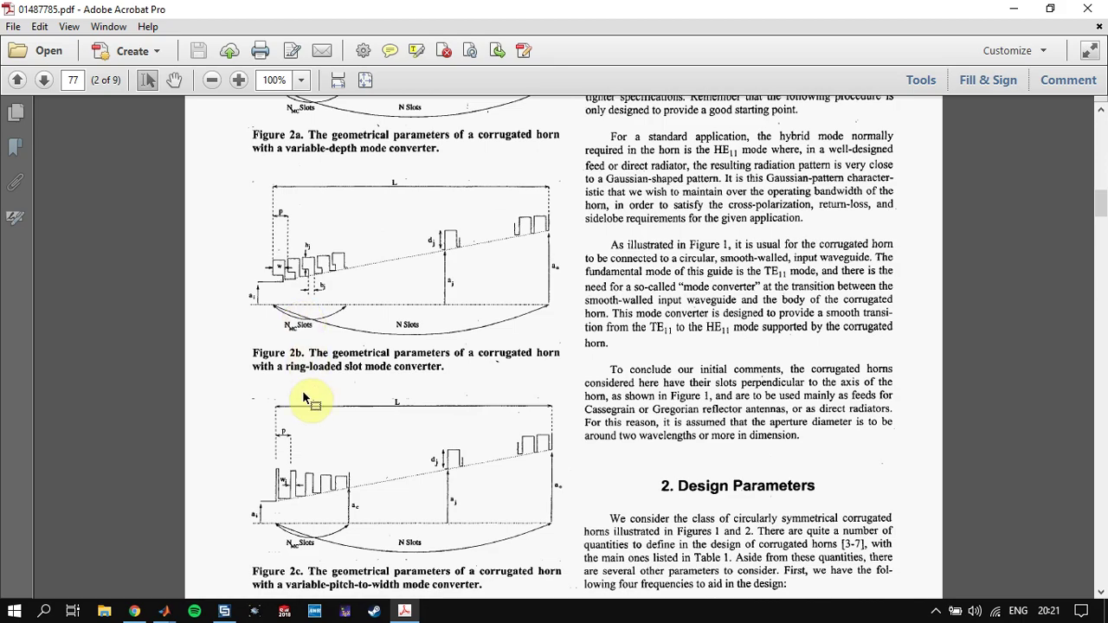
scroll(291, 389, up, 3)
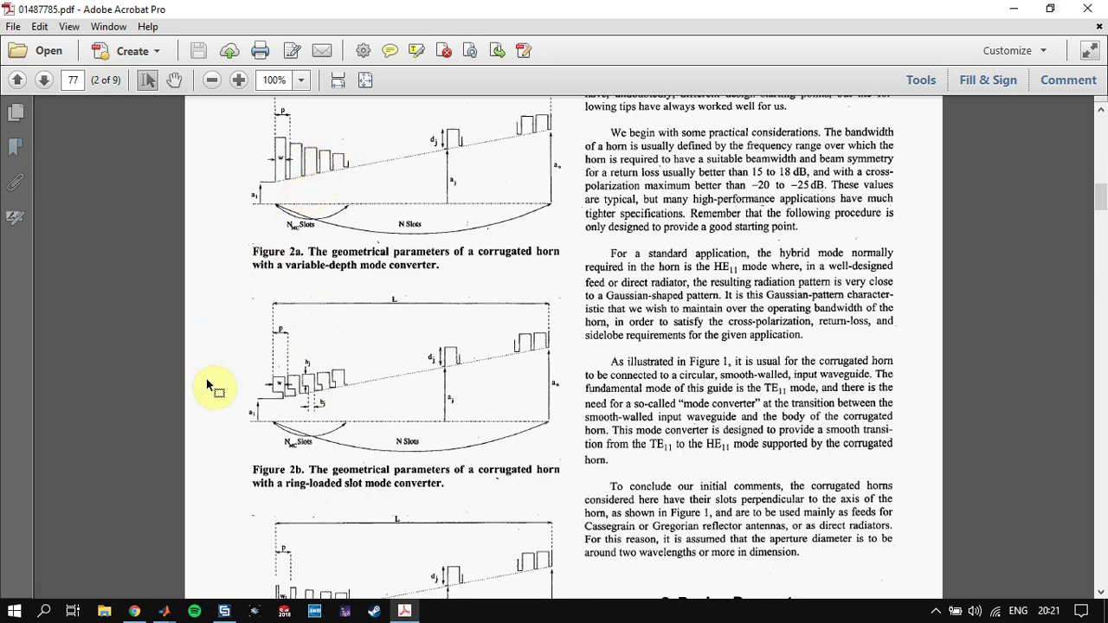
scroll(212, 385, down, 11)
scroll(347, 360, up, 6)
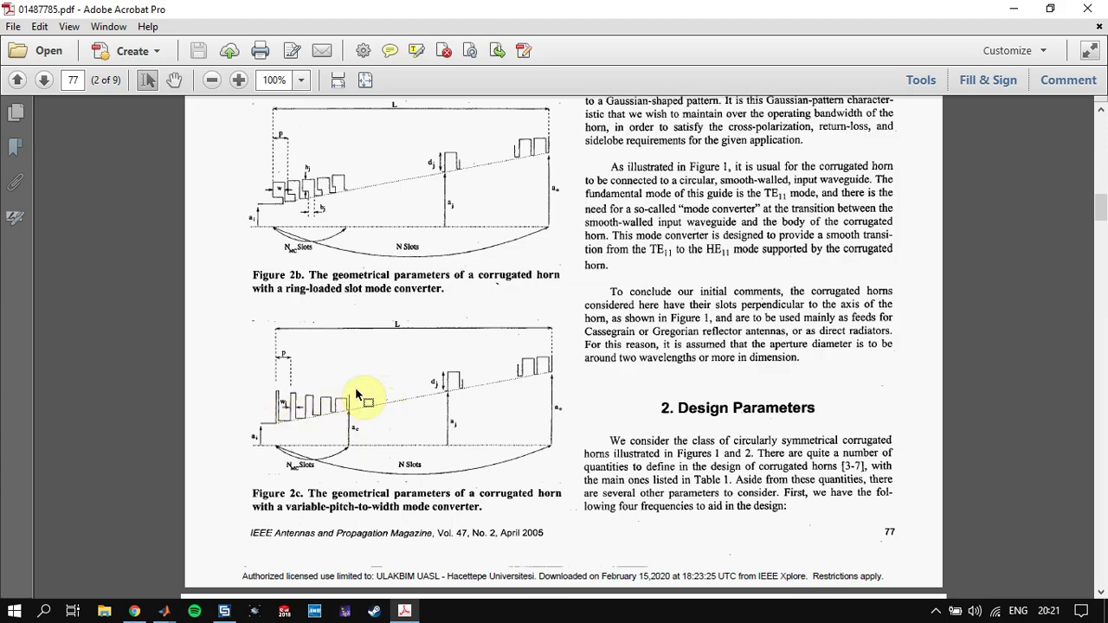
- Study the slot-depth formulas for the variable-depth and variable-pitch-to-width mode converters in Tables 2a and 2c
scroll(916, 316, down, 15)
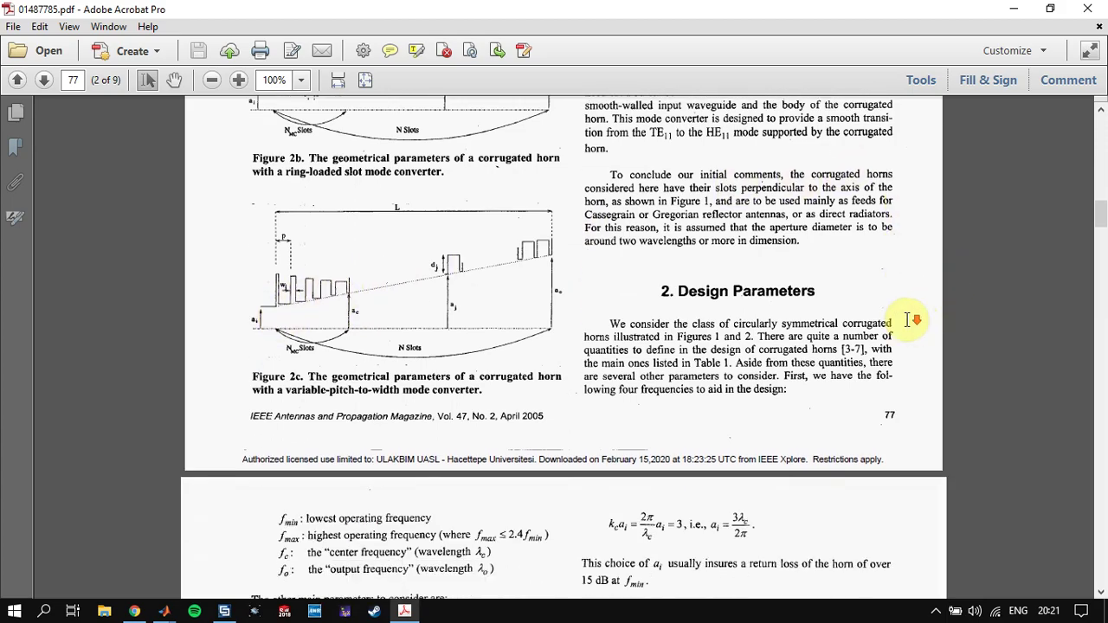
scroll(913, 317, down, 5)
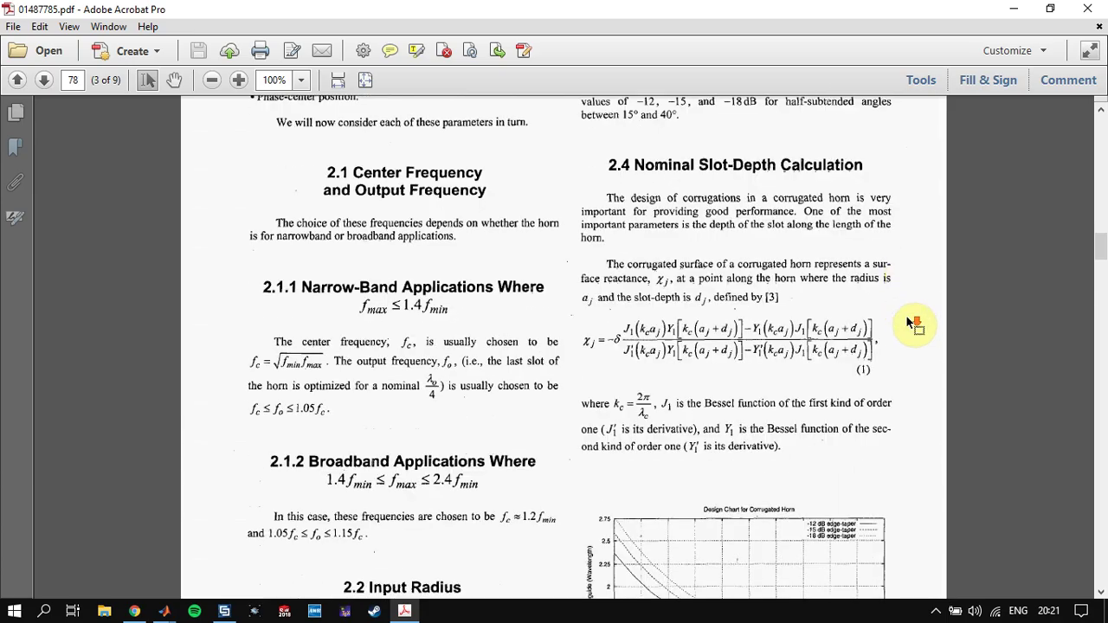
scroll(913, 318, up, 3)
scroll(913, 320, down, 15)
scroll(909, 322, down, 15)
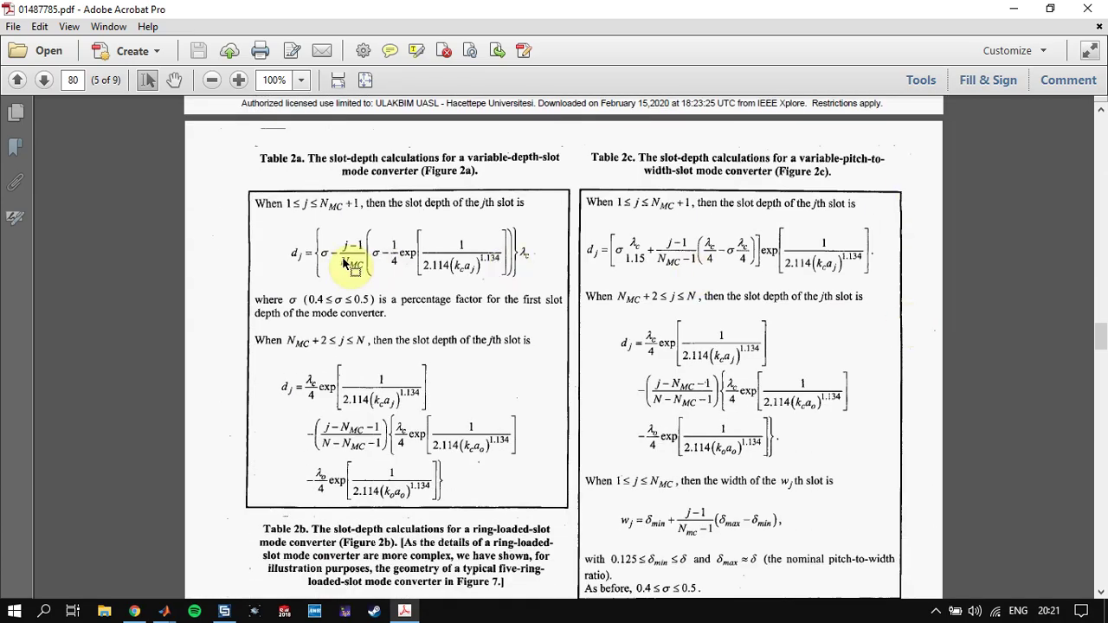
click(293, 253)
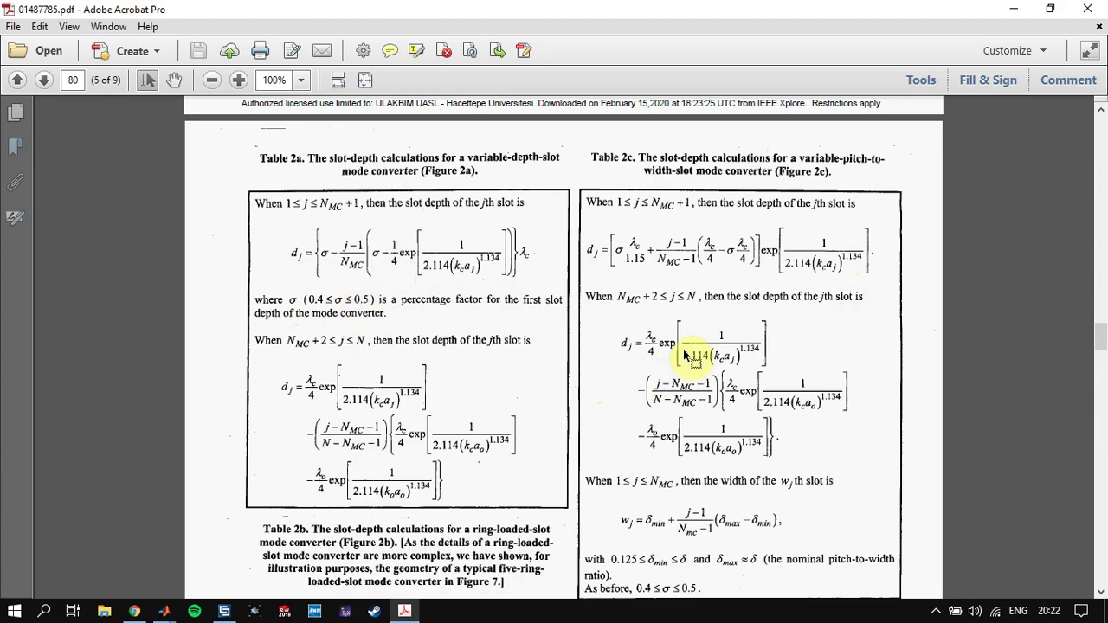
- Go to section 2.5 on pitch and pitch-to-width ratio and read the recommended range for the pitch p
scroll(814, 316, down, 3)
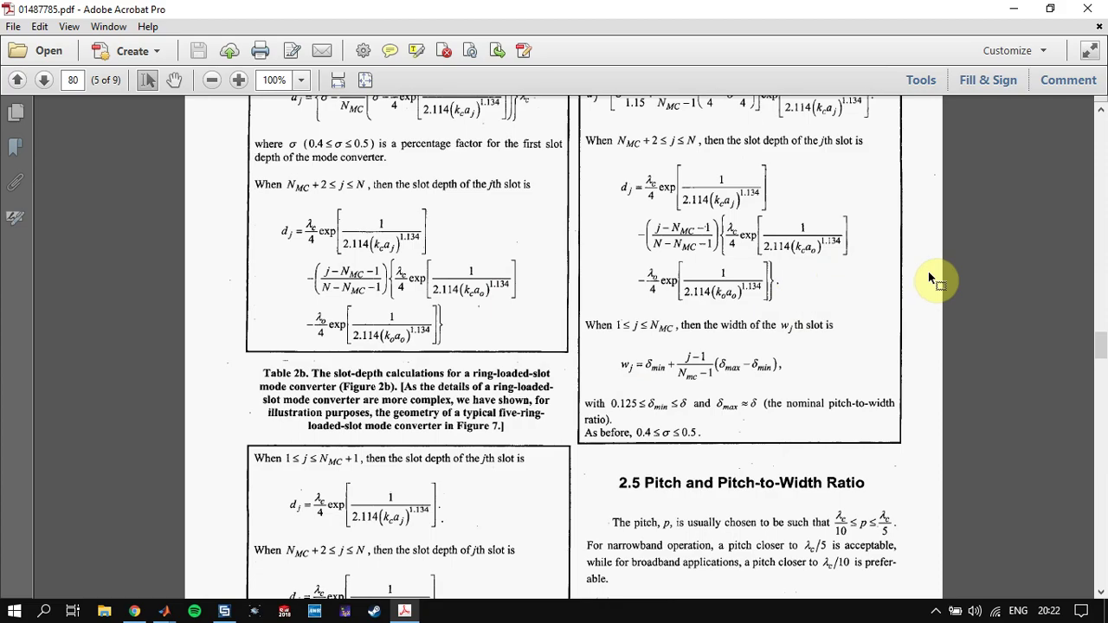
scroll(931, 277, down, 4)
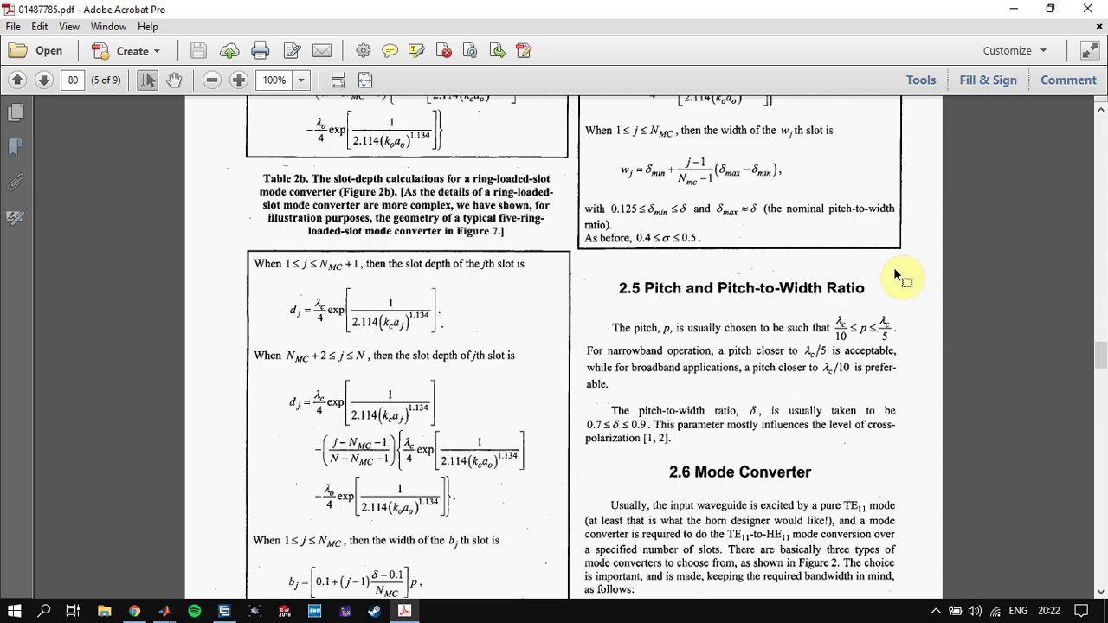
drag(645, 290, 925, 297)
click(925, 297)
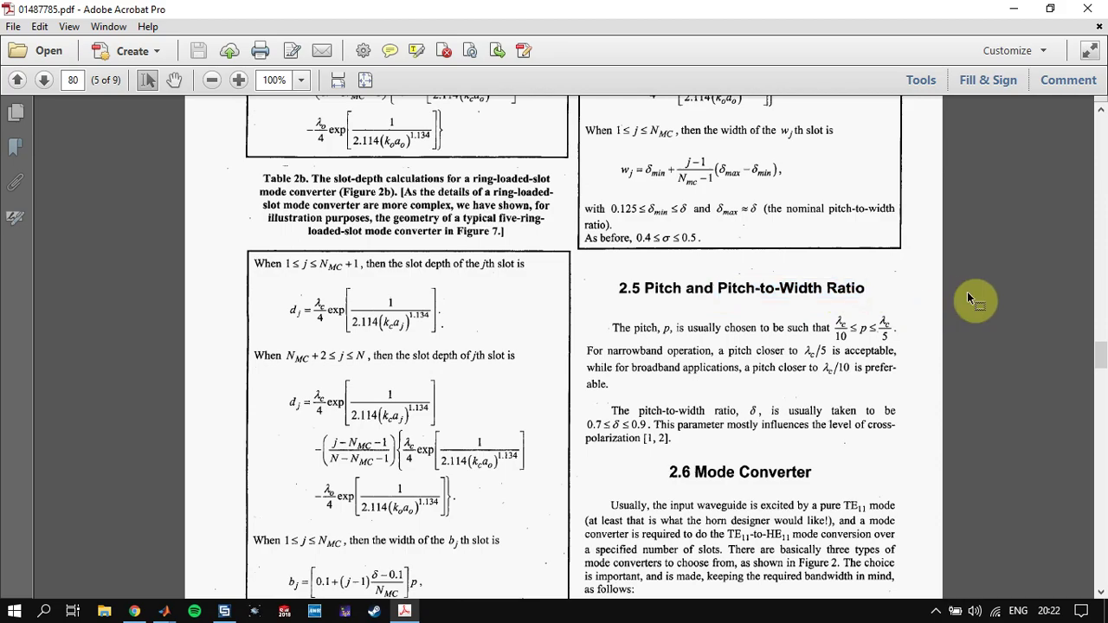
click(920, 303)
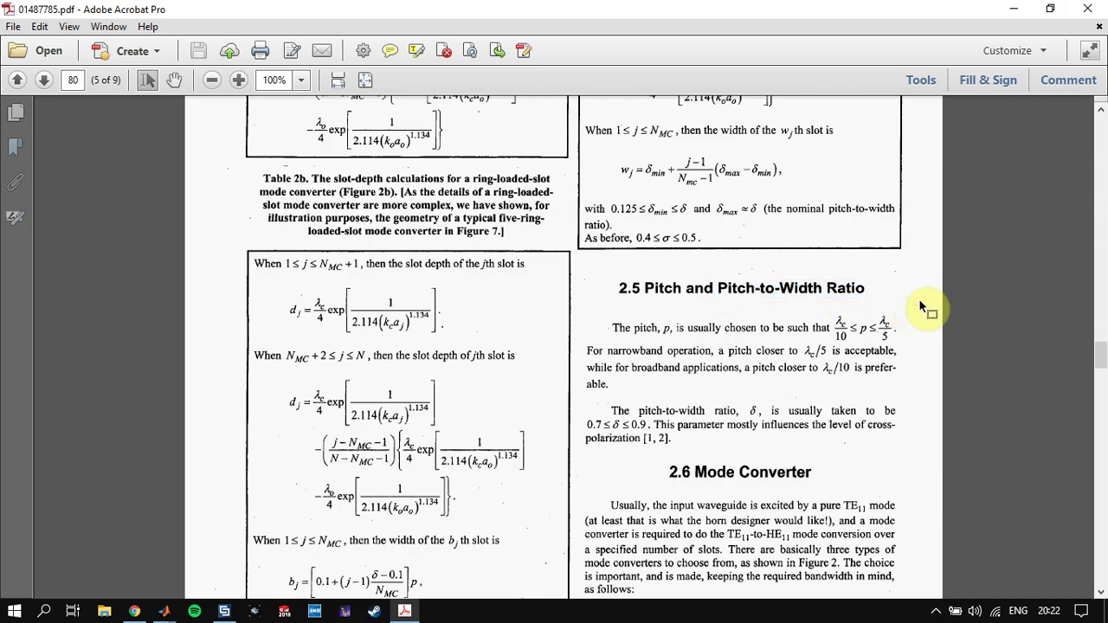
scroll(923, 308, down, 2)
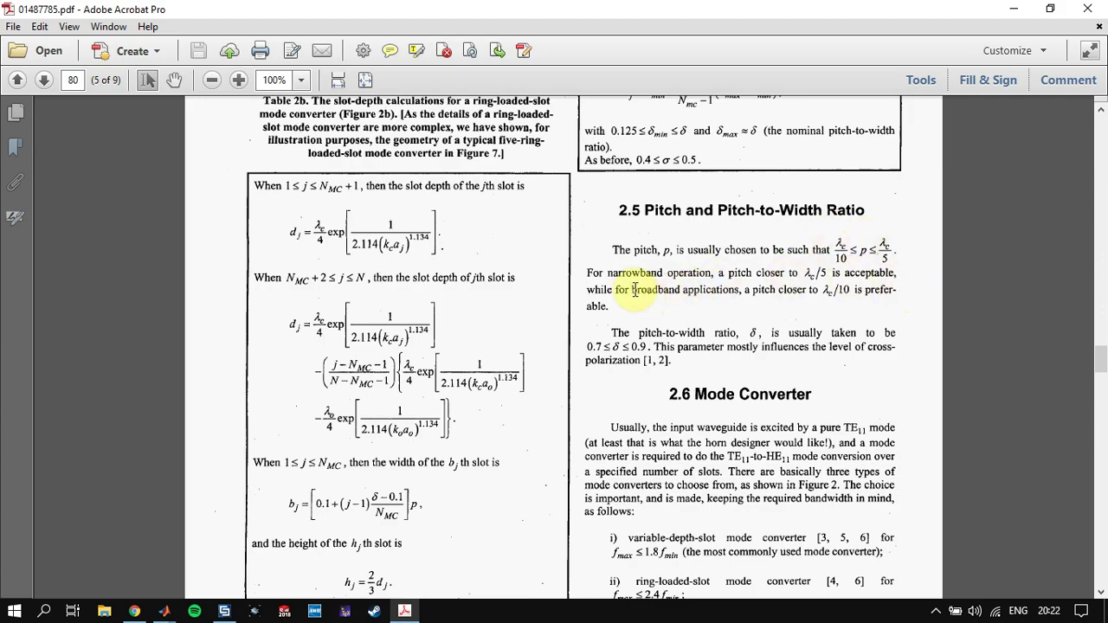
- Compare the pitch advised for narrowband and broadband horns in section 2.5 and read the range for the pitch-to-width ratio δ
drag(630, 291, 701, 293)
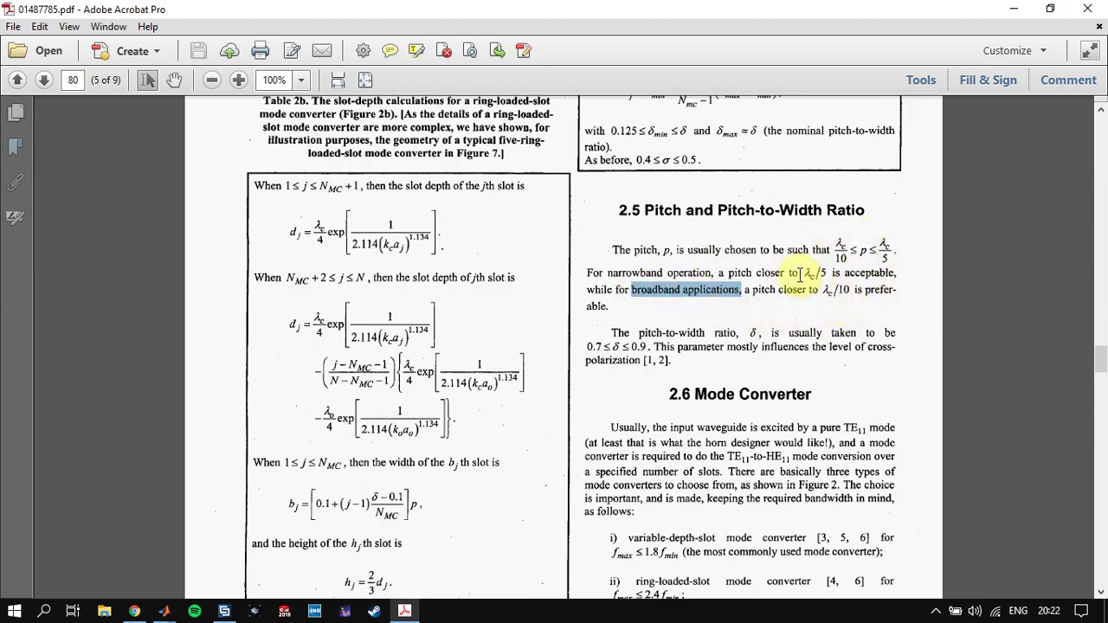
drag(804, 273, 829, 276)
click(843, 311)
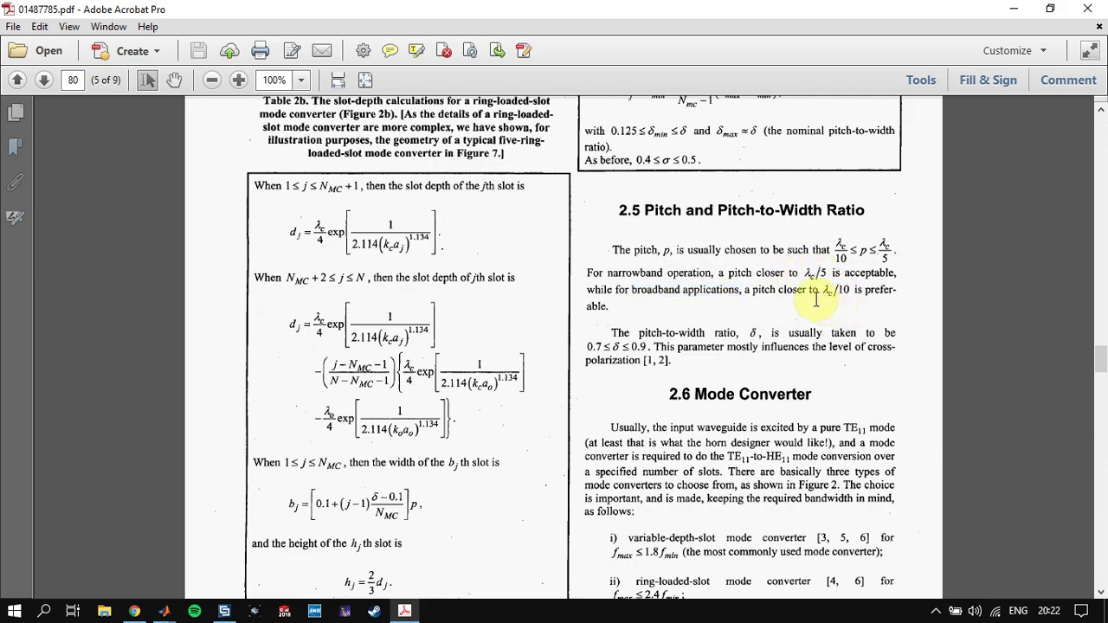
click(893, 307)
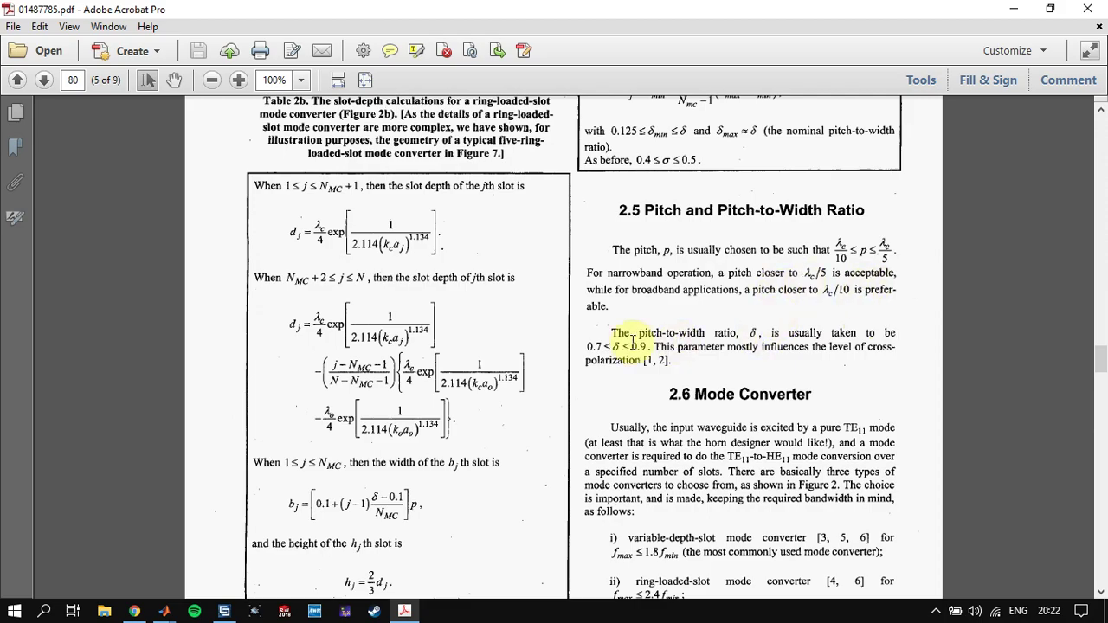
drag(606, 343, 680, 362)
click(678, 348)
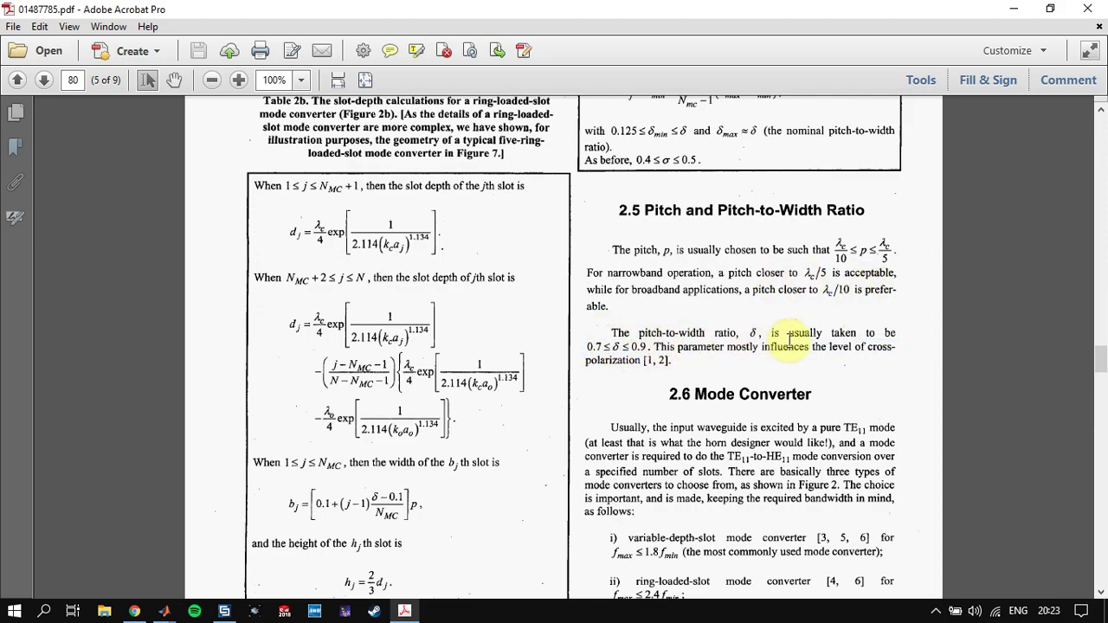
- Read section 2.6 on the three mode converter types, their frequency limits and the number of slots
scroll(982, 319, down, 2)
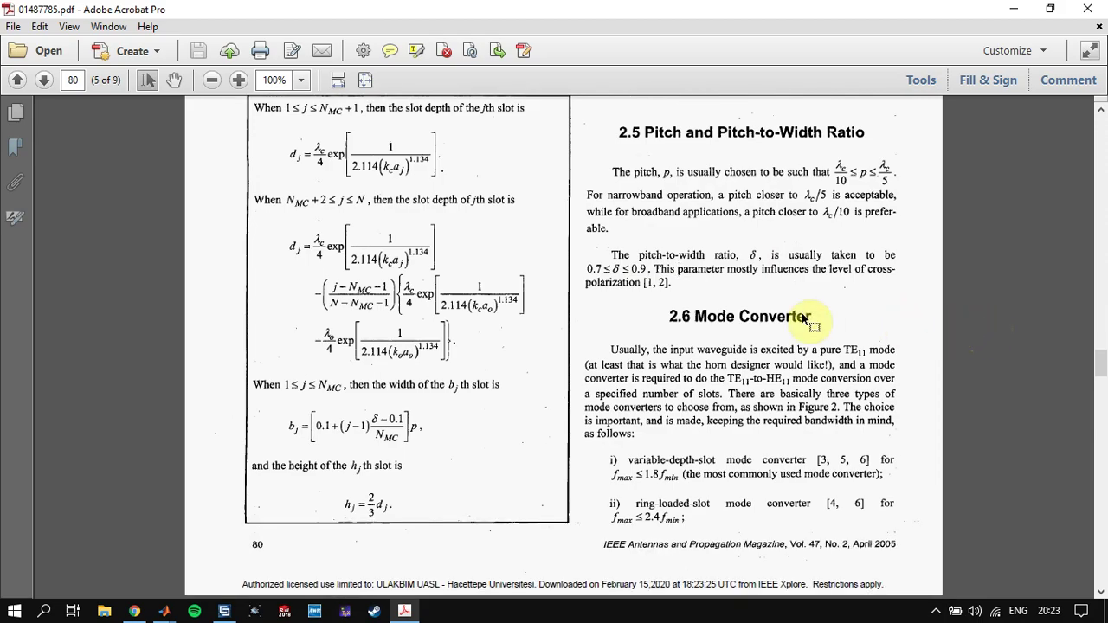
drag(662, 309, 940, 334)
click(935, 334)
scroll(932, 334, down, 9)
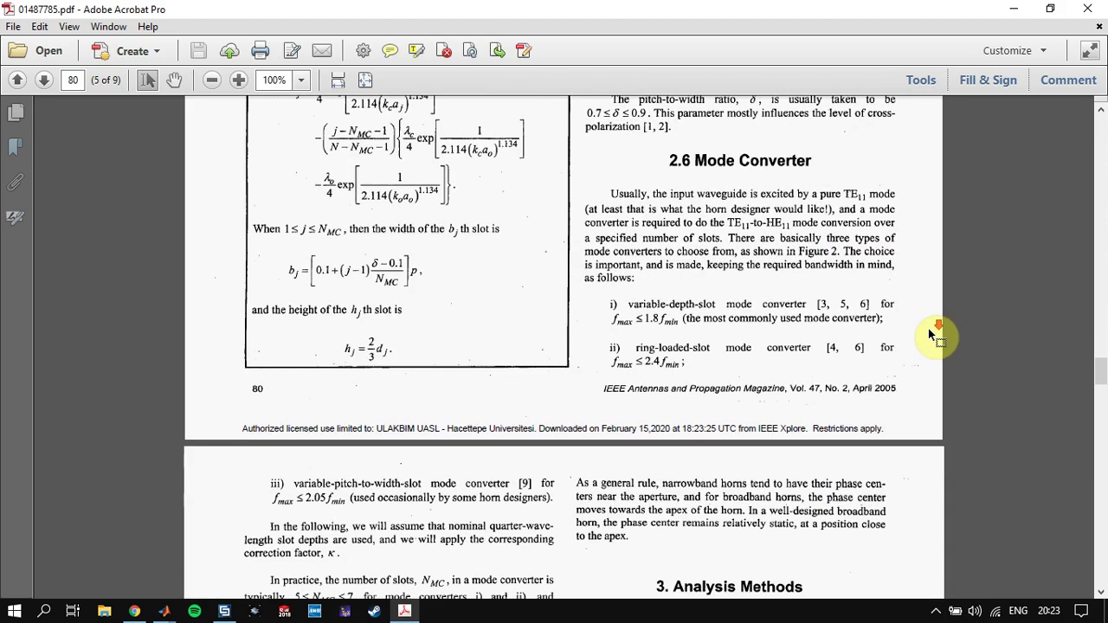
scroll(935, 335, up, 6)
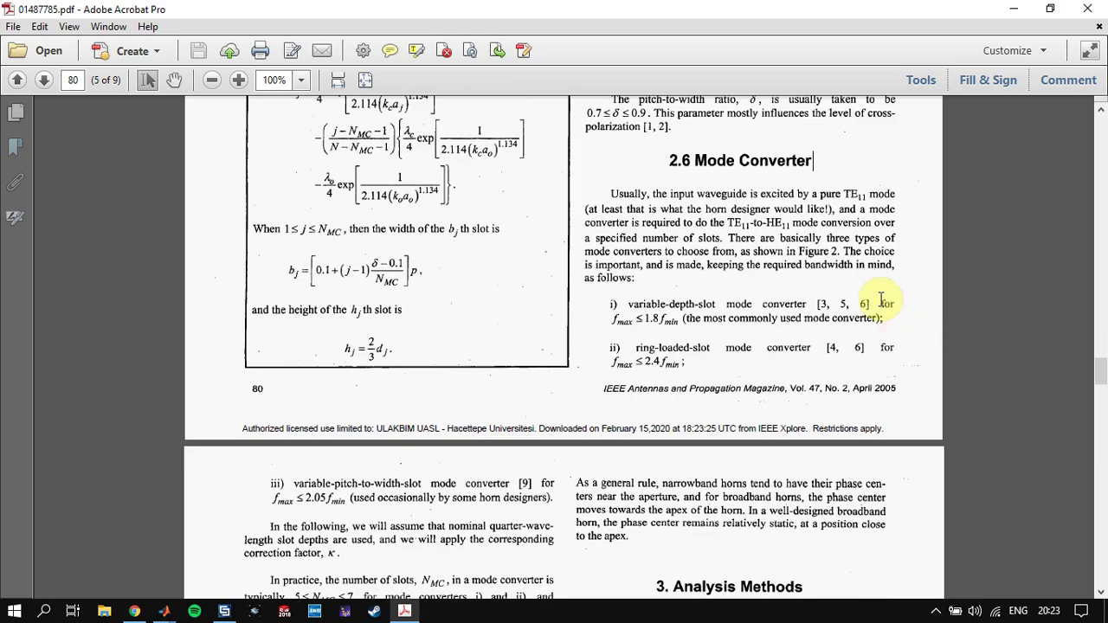
scroll(950, 300, up, 6)
scroll(930, 339, down, 9)
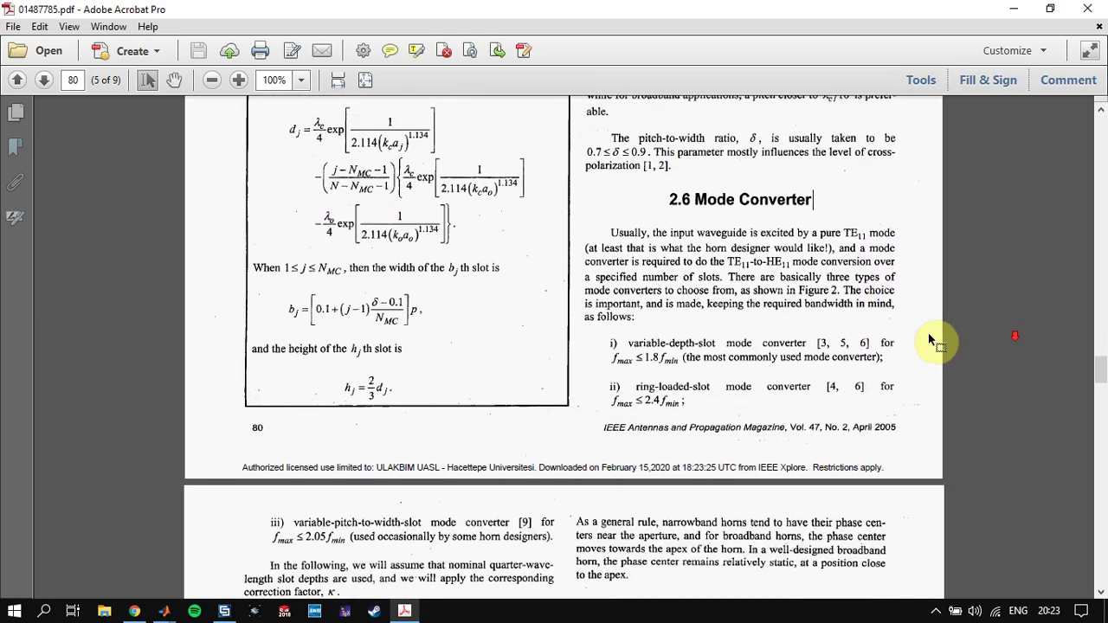
scroll(920, 348, down, 4)
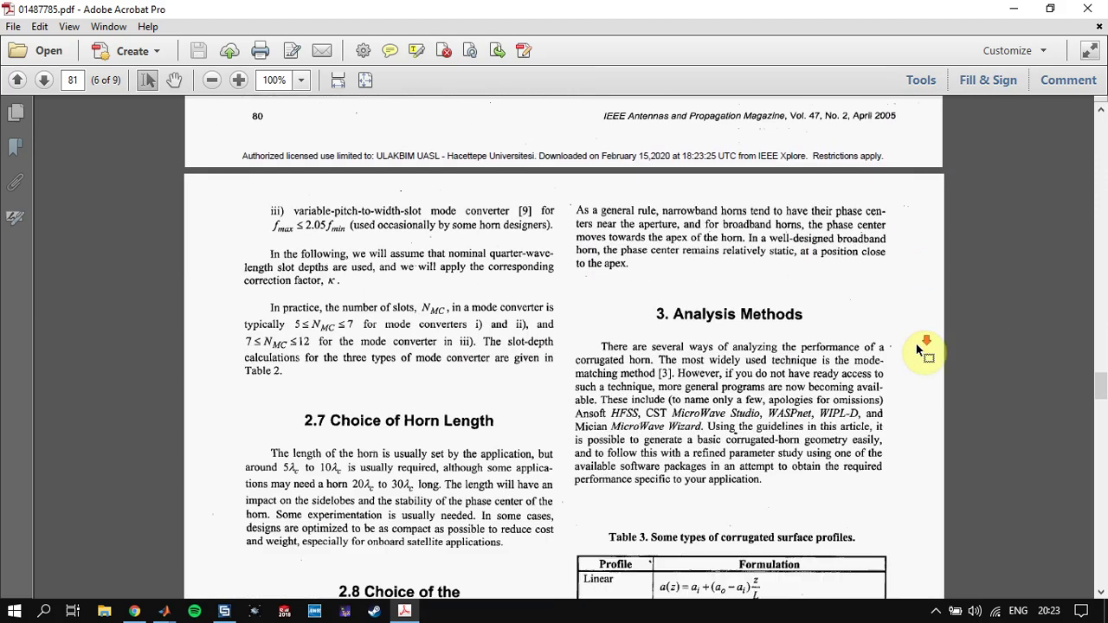
- Read section 2.7 on the choice of horn length and highlight the 10λc value
drag(317, 309, 508, 300)
click(509, 298)
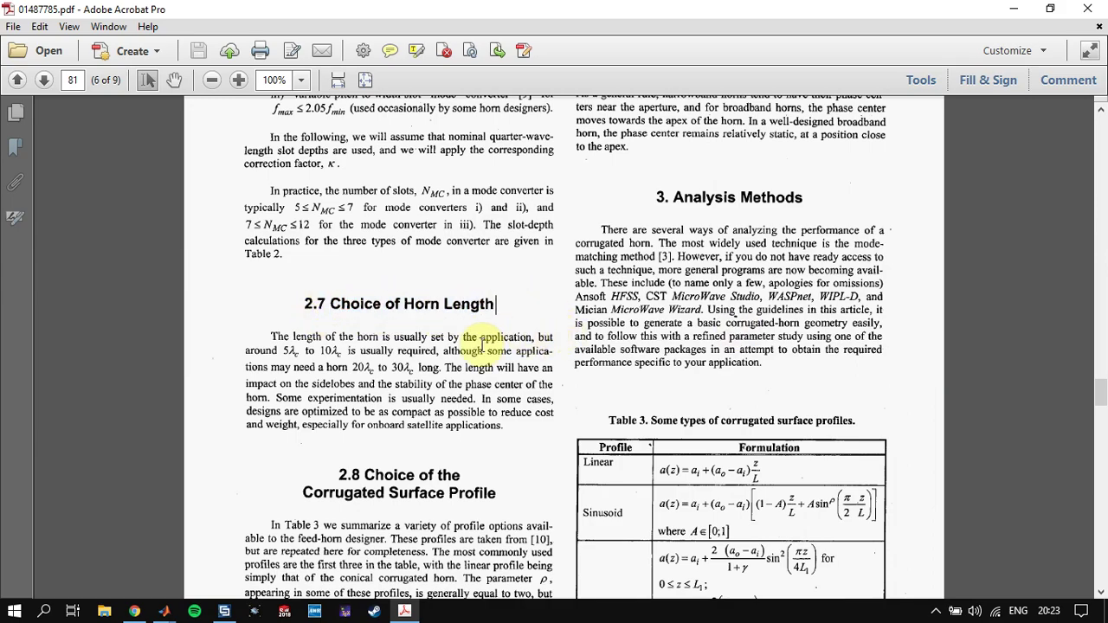
double_click(333, 351)
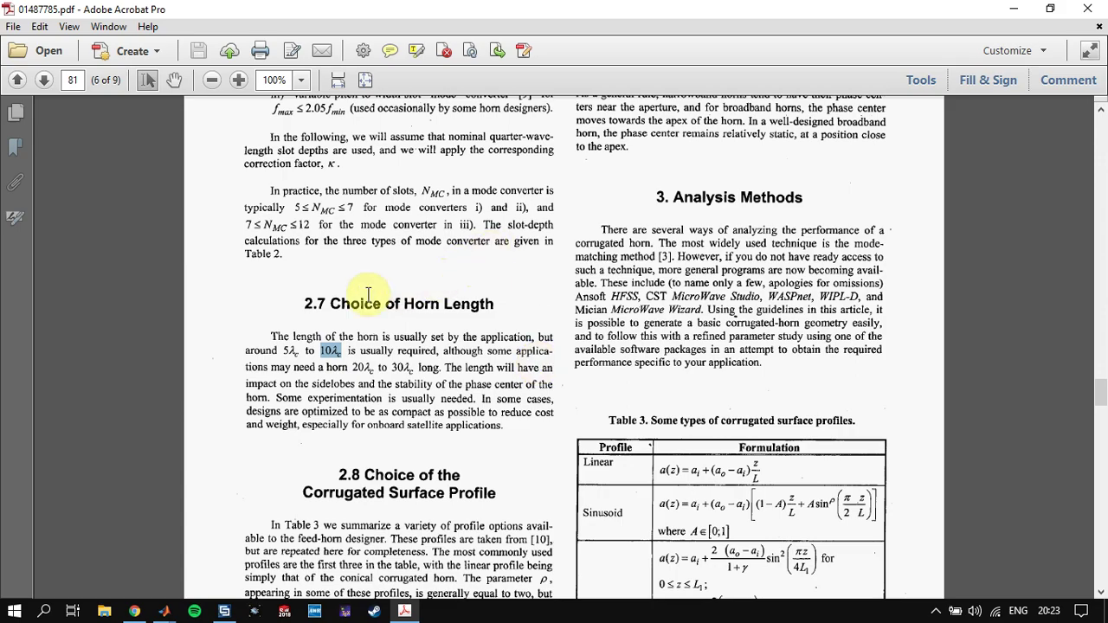
- Highlight the 5λc horn length value in section 2.7 and look over the text around it
click(291, 352)
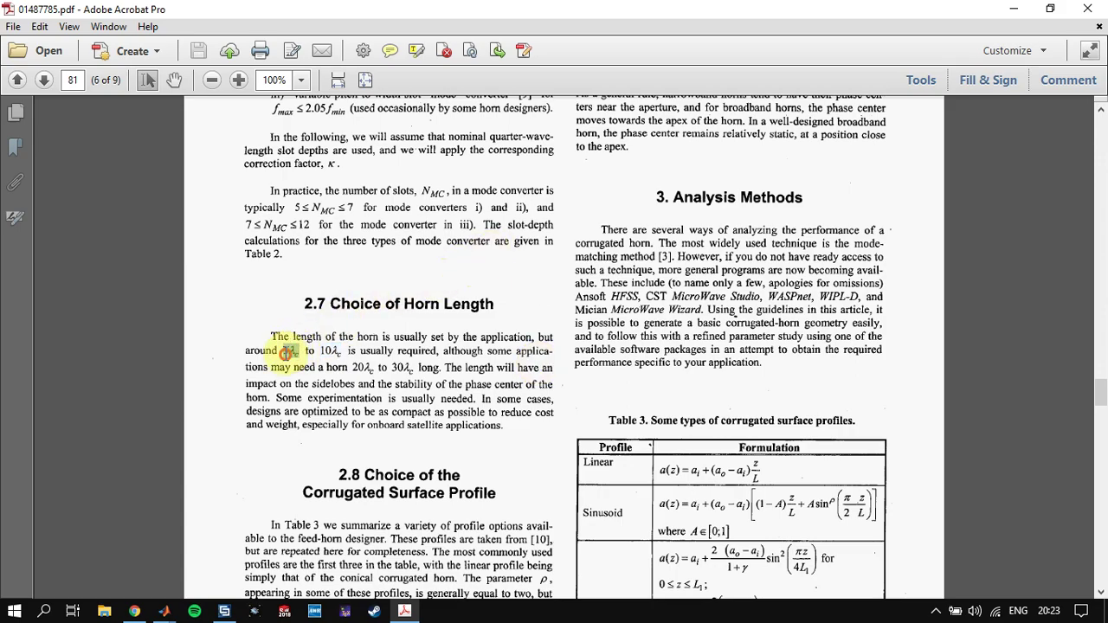
click(221, 374)
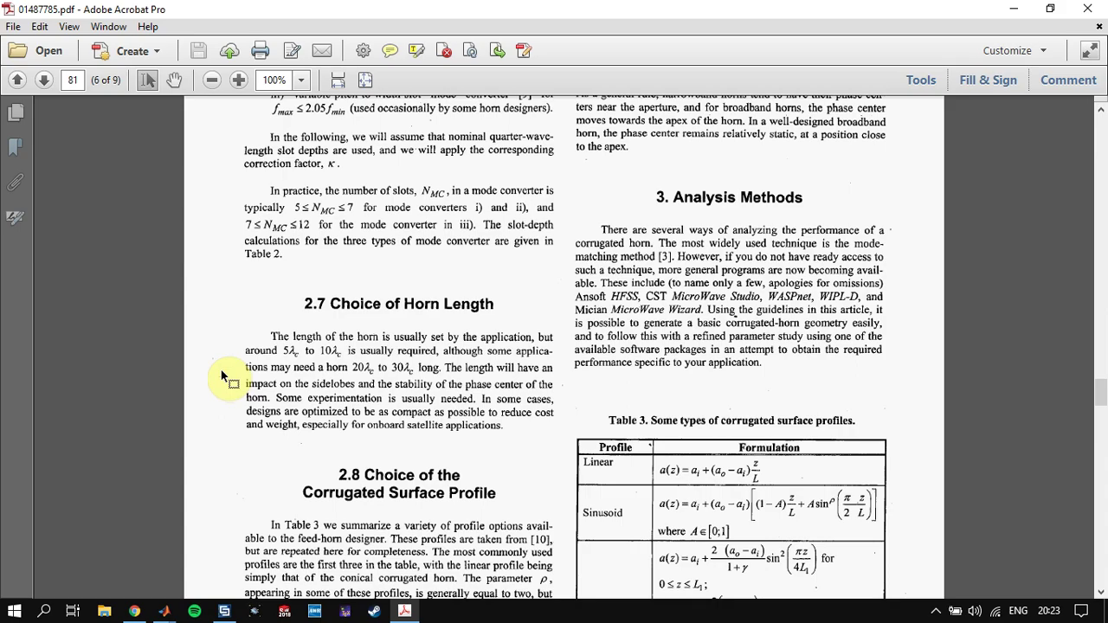
scroll(221, 374, down, 3)
scroll(224, 372, up, 7)
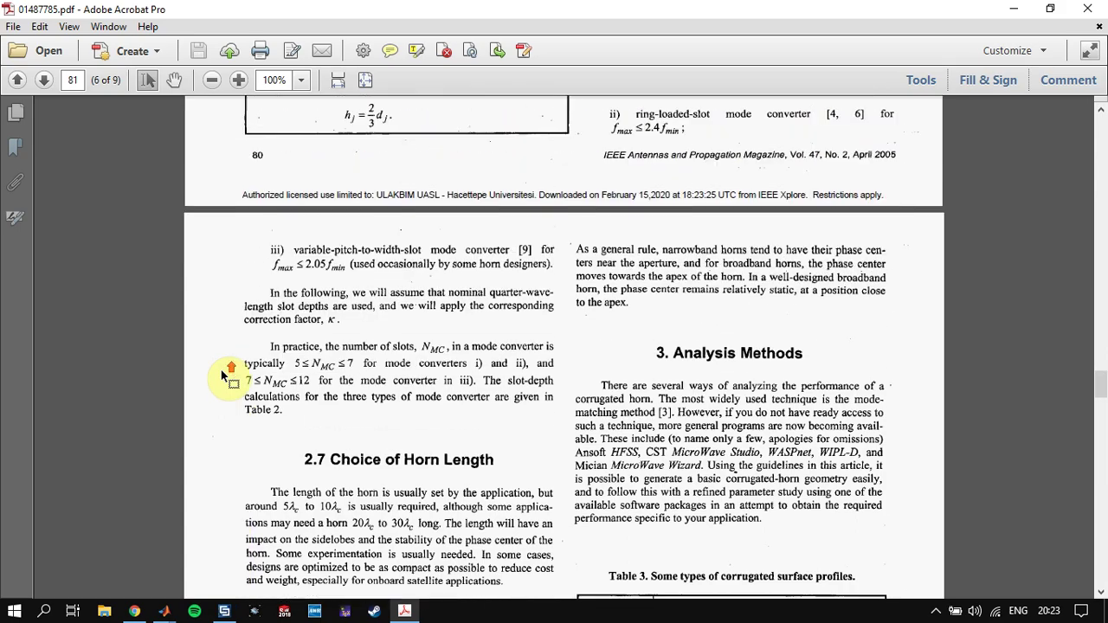
- Go to section 2.8 on the choice of the corrugated surface profile and highlight its heading
scroll(225, 372, down, 8)
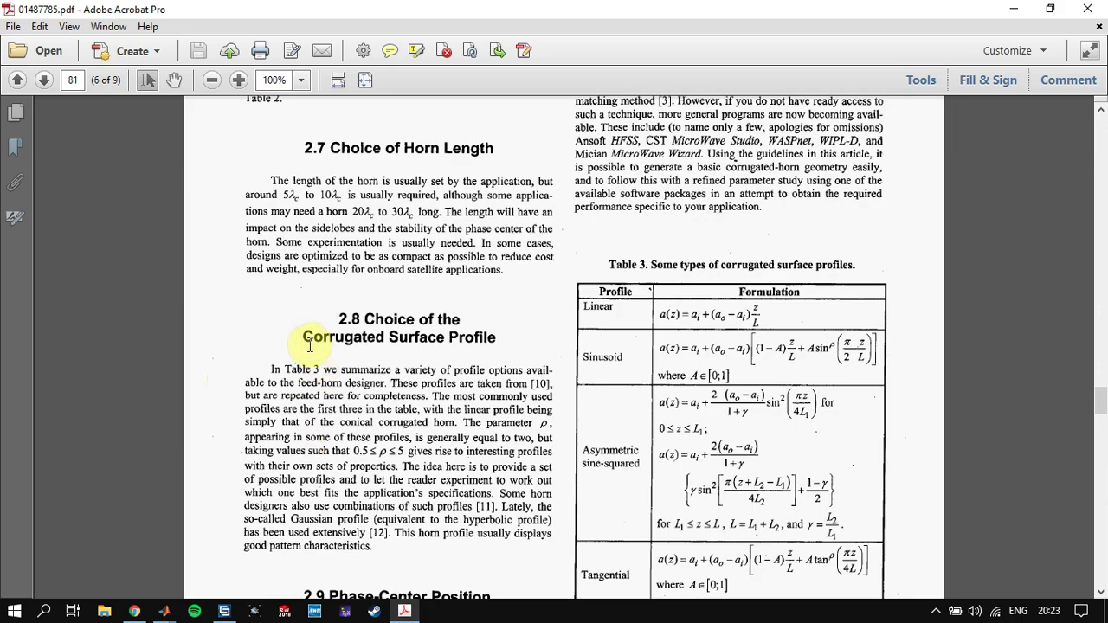
drag(297, 337, 512, 331)
click(511, 330)
scroll(935, 335, down, 4)
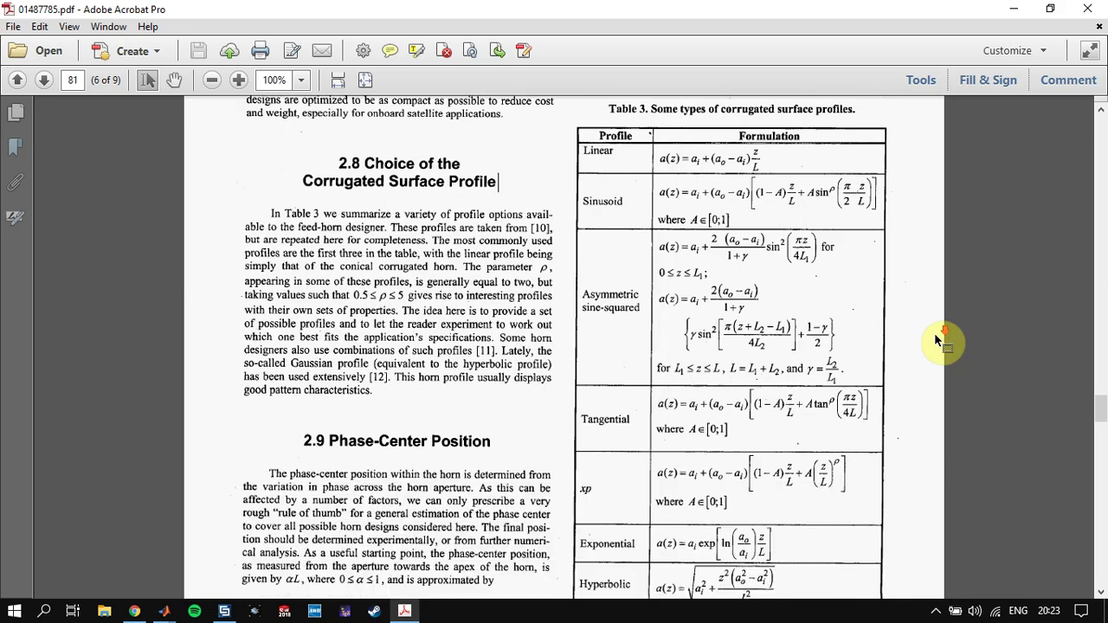
- Examine Table 3 and its formulas for the corrugated surface profiles, from the linear to the polynomial type
ctrl+scroll(934, 332, down, 1)
double_click(589, 198)
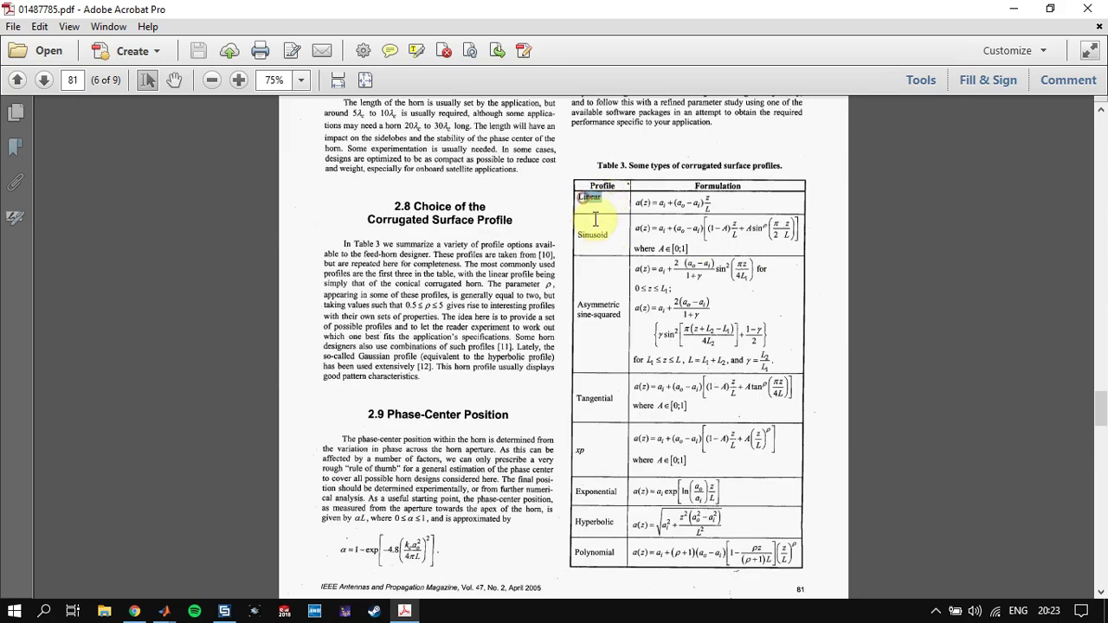
ctrl+scroll(727, 221, up, 3)
scroll(658, 312, down, 3)
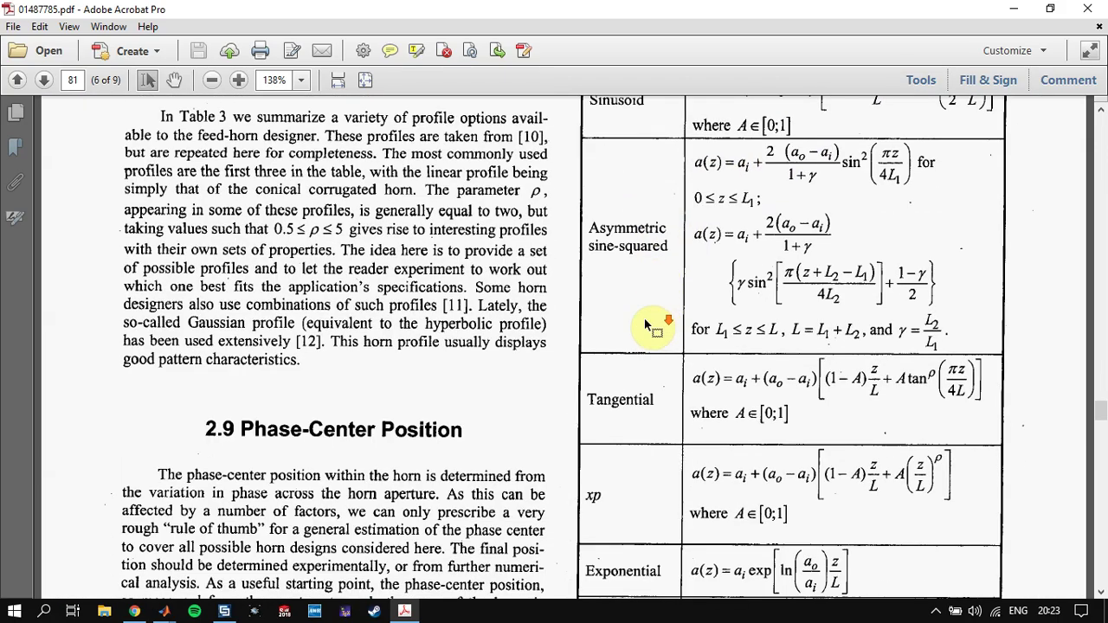
scroll(645, 333, down, 3)
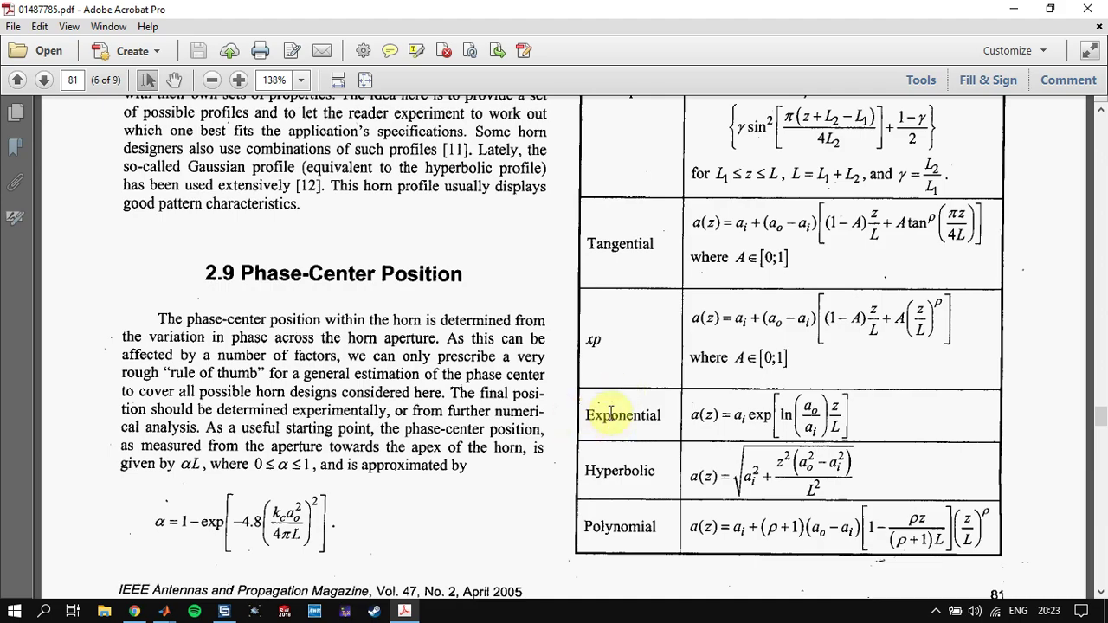
scroll(801, 369, up, 6)
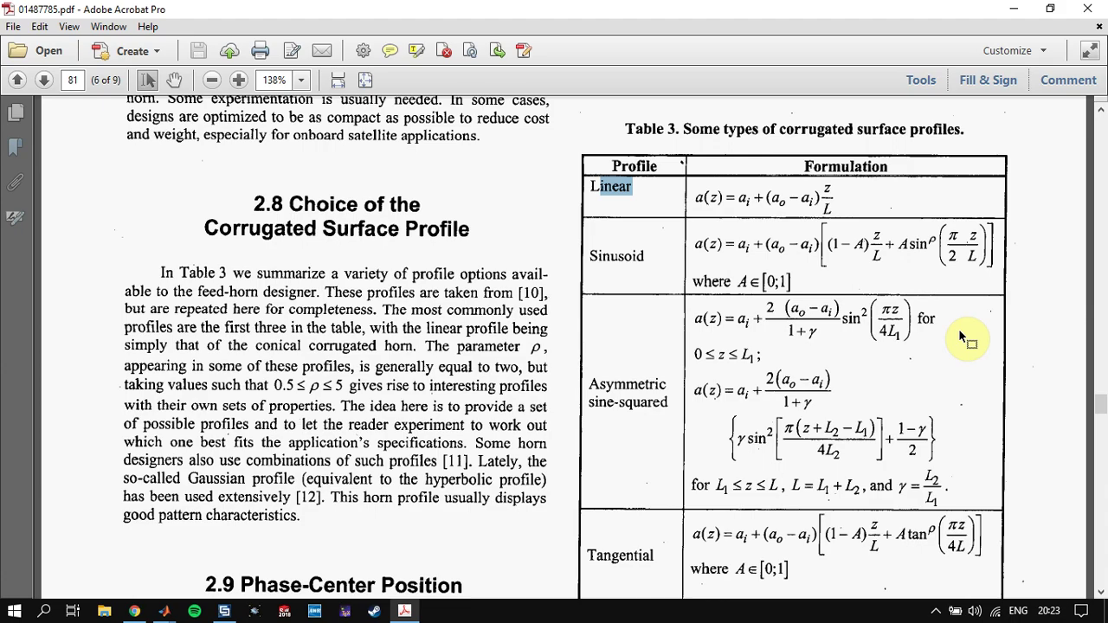
scroll(961, 335, down, 9)
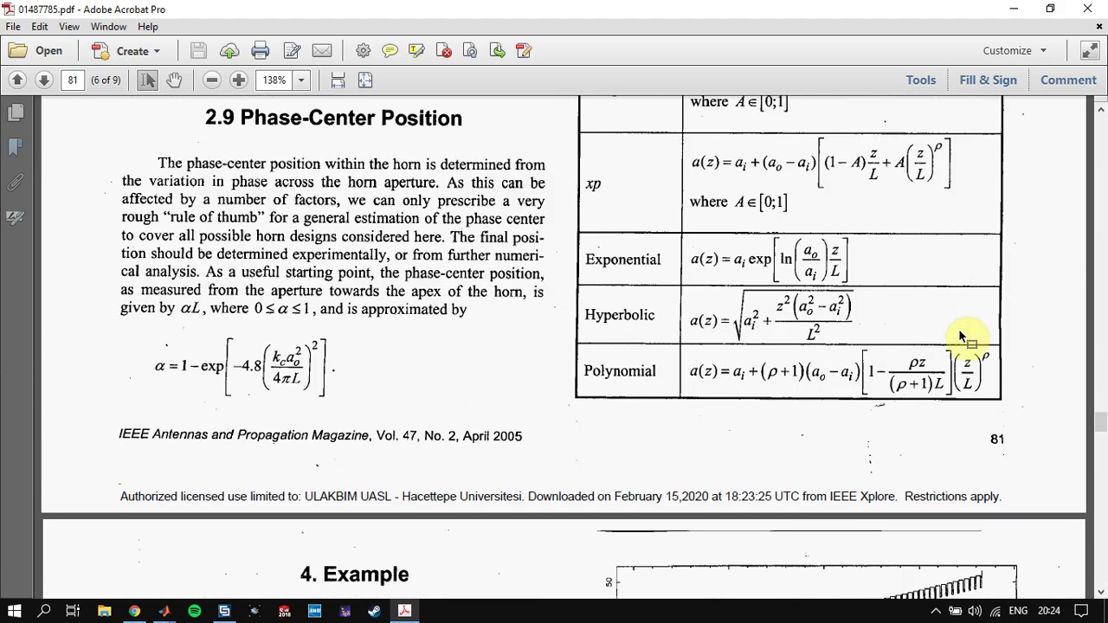
scroll(961, 336, up, 7)
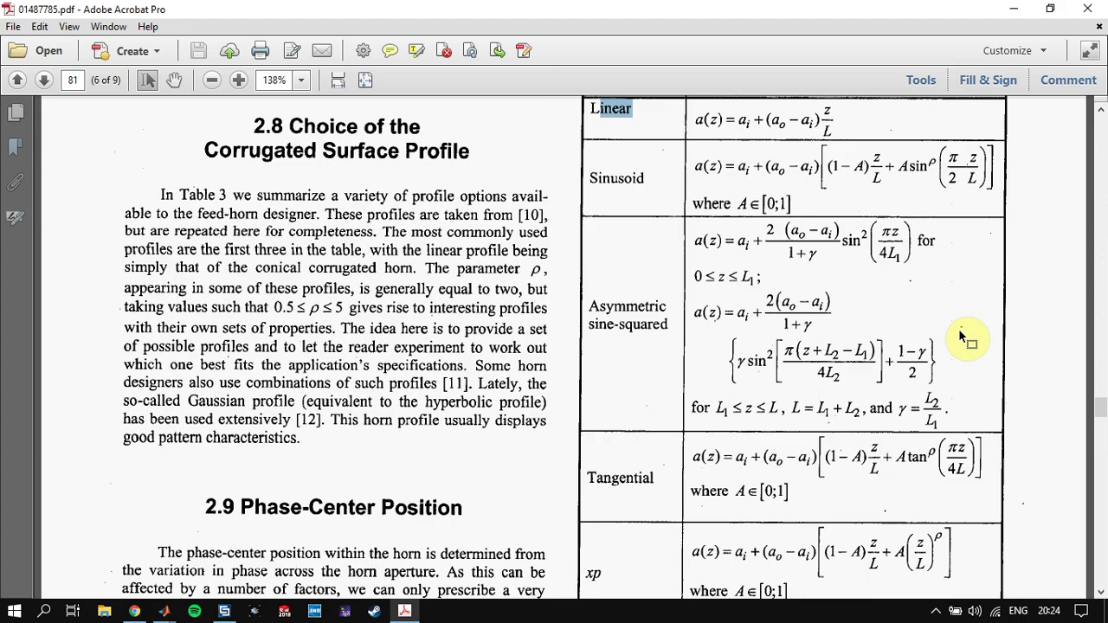
scroll(961, 336, up, 14)
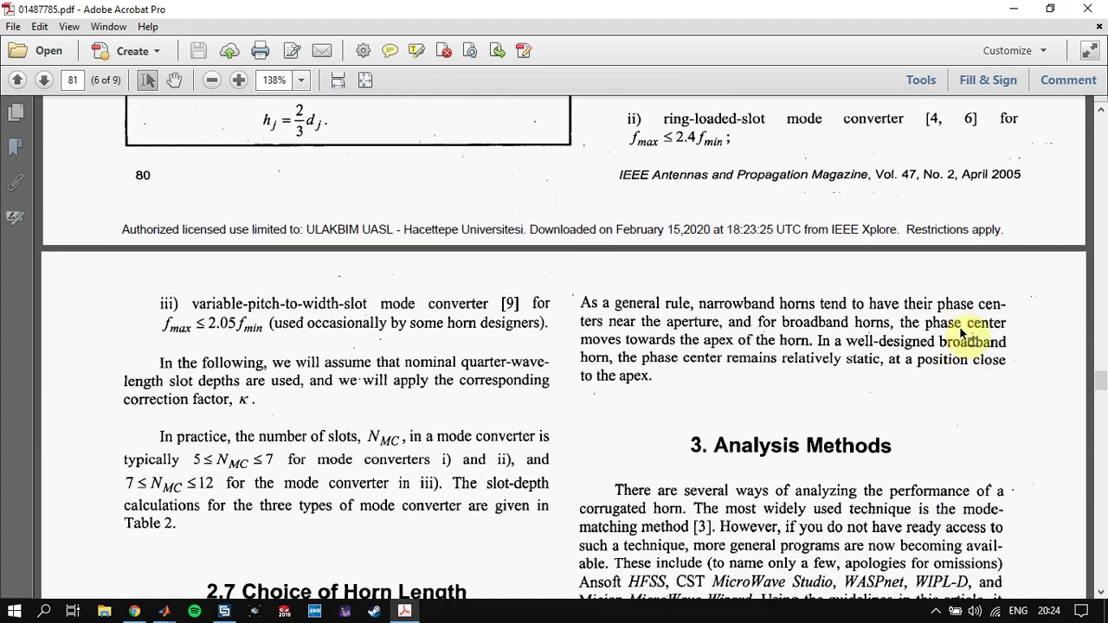
- Read section 3 on analysis methods, highlighting its heading and the list of simulation programs that includes CST MicroWave Studio
ctrl+scroll(961, 336, down, 1)
scroll(961, 336, down, 8)
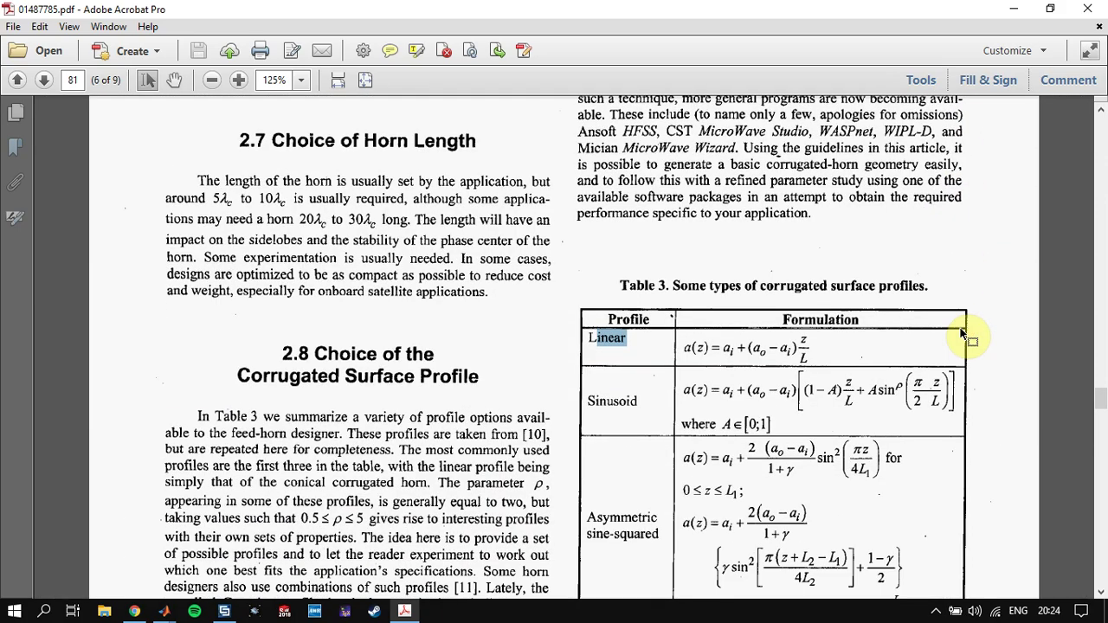
scroll(961, 336, up, 4)
drag(701, 240, 779, 281)
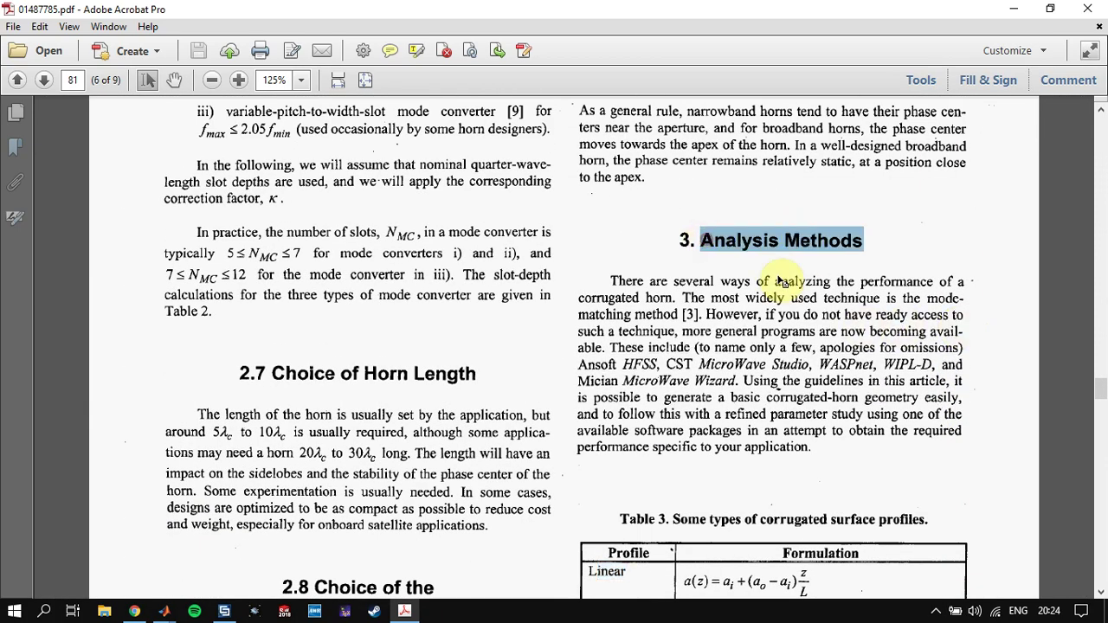
drag(663, 365, 620, 383)
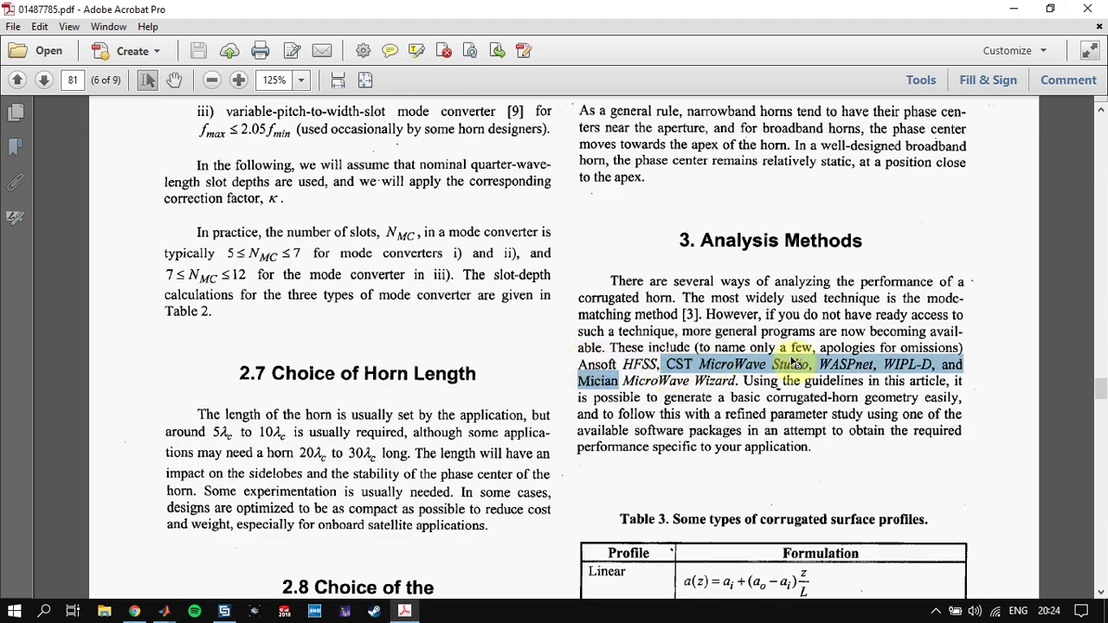
click(792, 363)
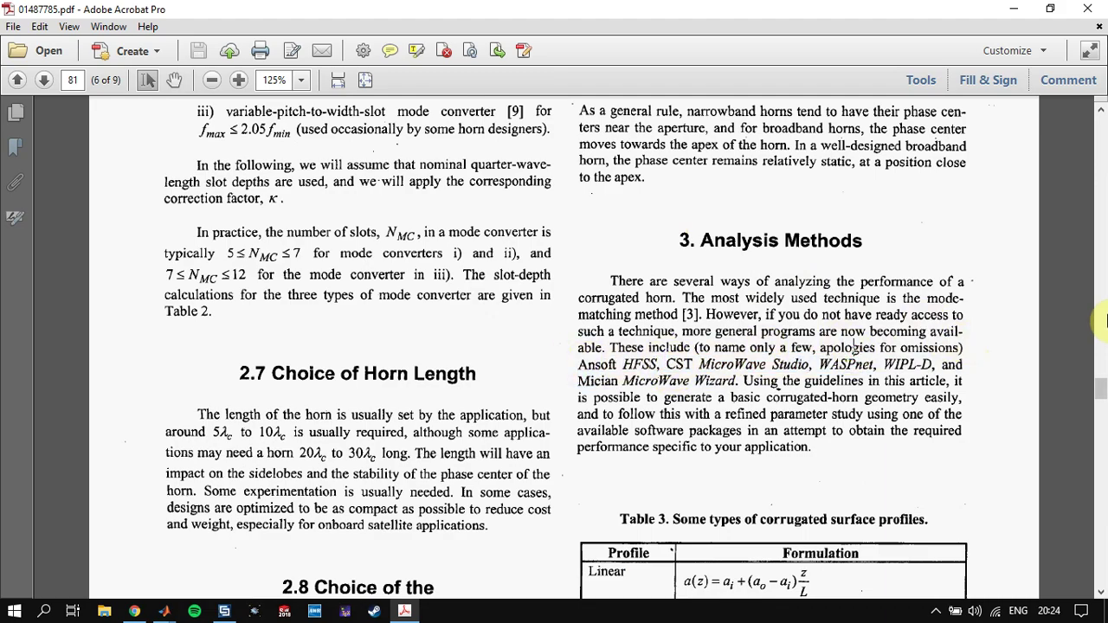
- Go through the Ku-band design example in section 4, highlighting its frequency formulas, down to the ring-loaded slot geometry in Figure 7
scroll(1018, 336, down, 15)
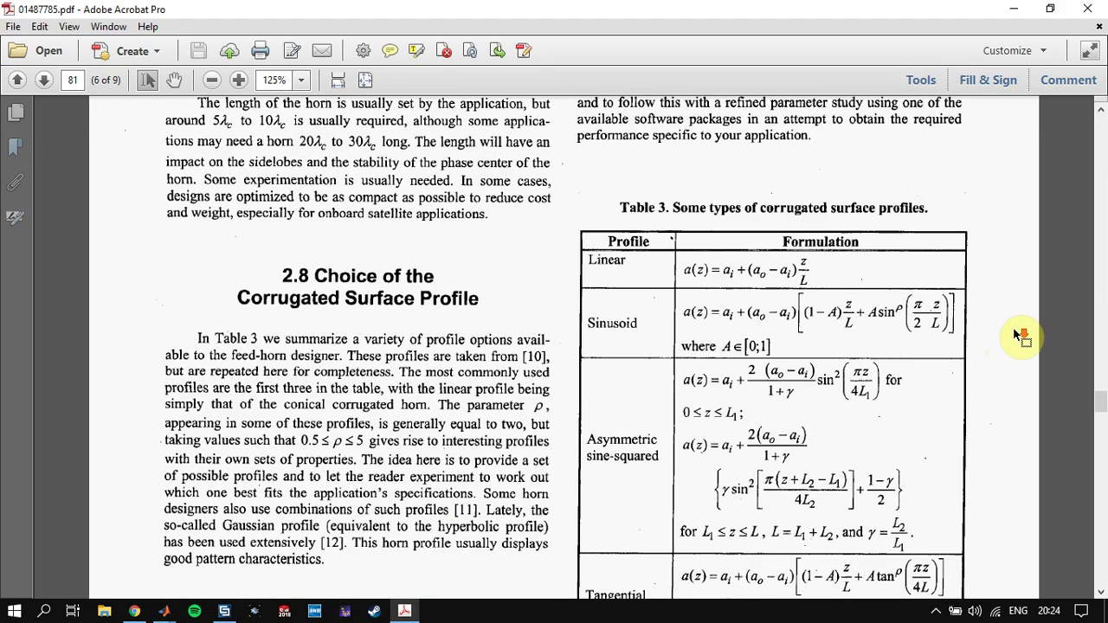
scroll(1018, 336, down, 3)
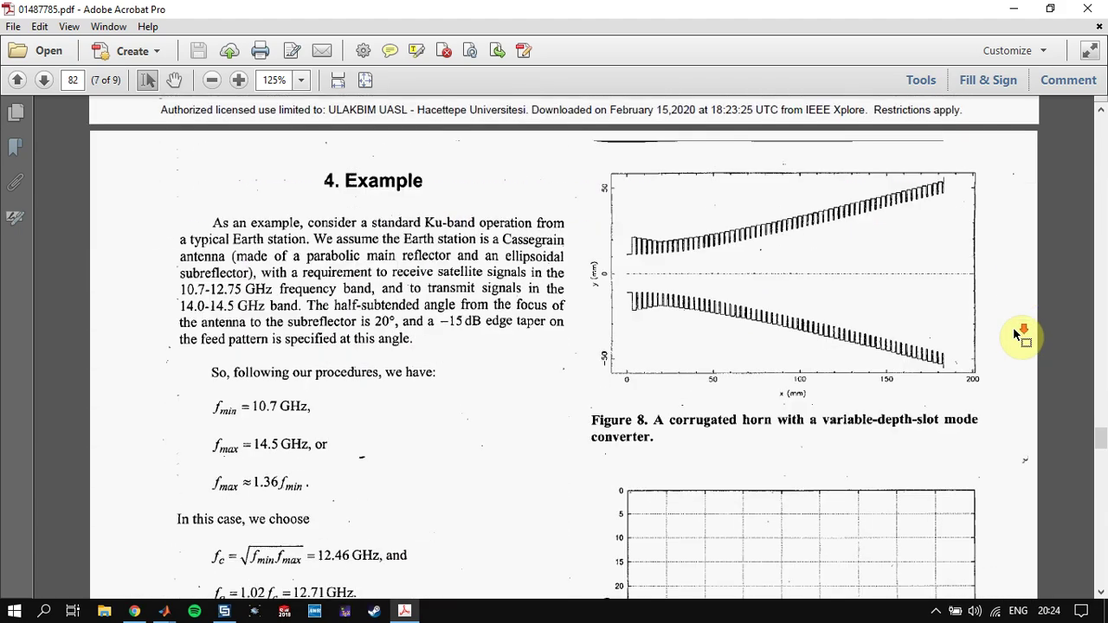
scroll(688, 304, down, 5)
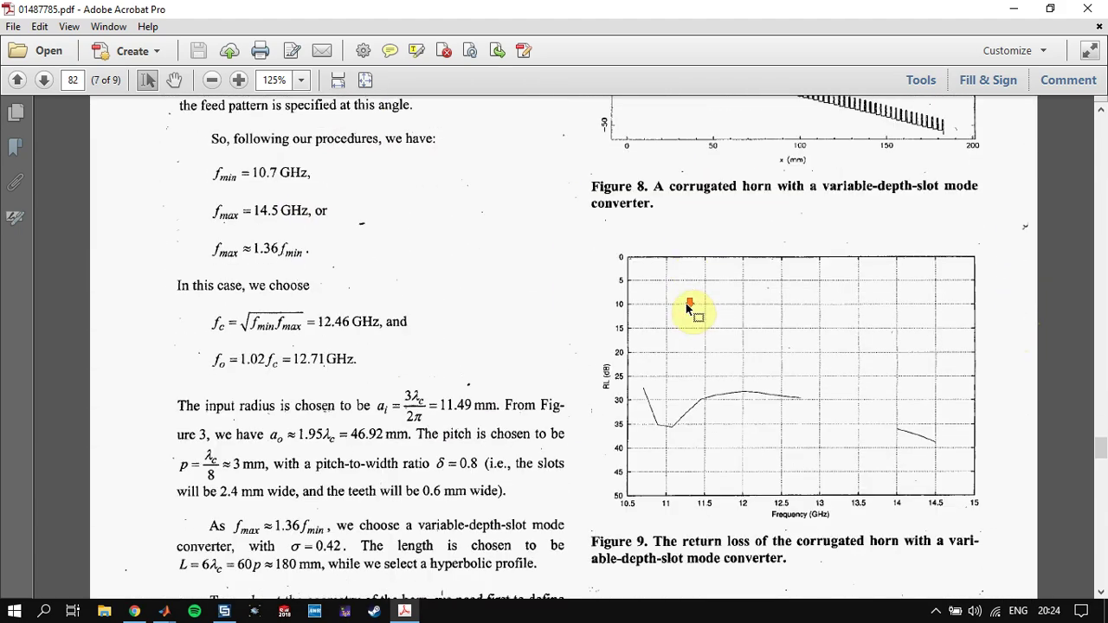
scroll(714, 295, up, 4)
drag(215, 326, 470, 396)
click(467, 392)
scroll(650, 221, down, 12)
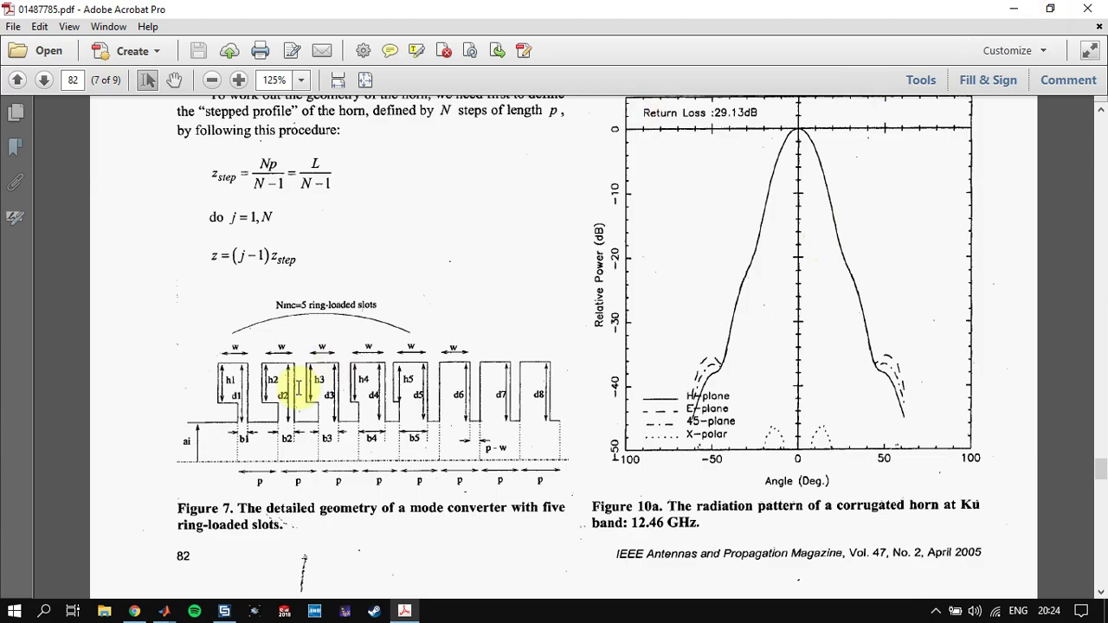
- Switch to the Corr_Antn_Desg_Tool window and review its output radius coefficient, pitch, pitch-to-width ratio and sigma inputs
mouse_move(164, 611)
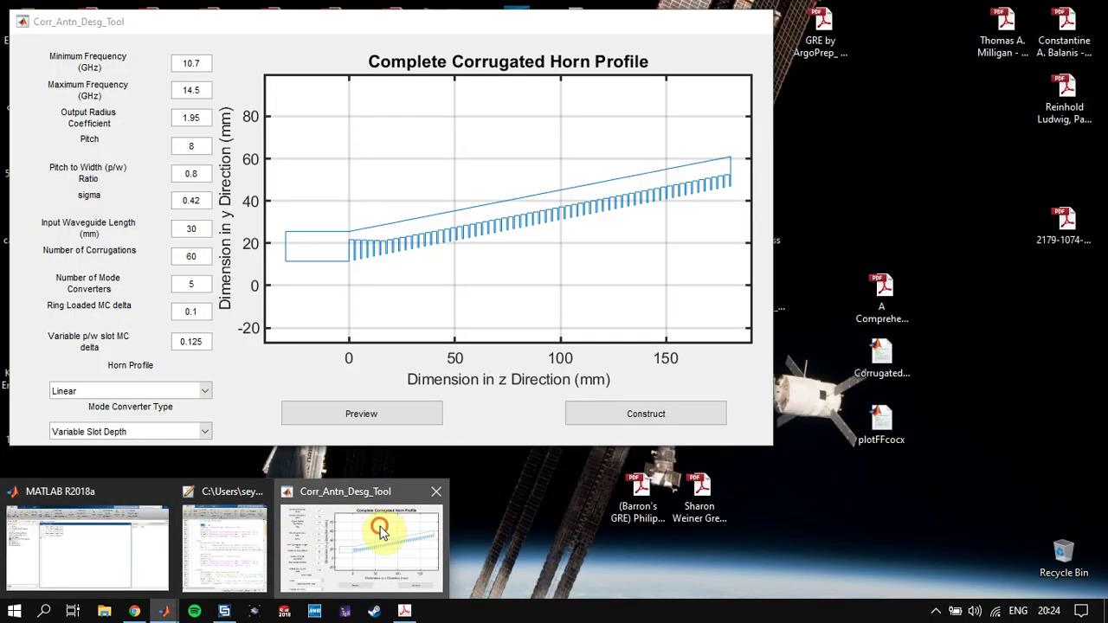
click(381, 525)
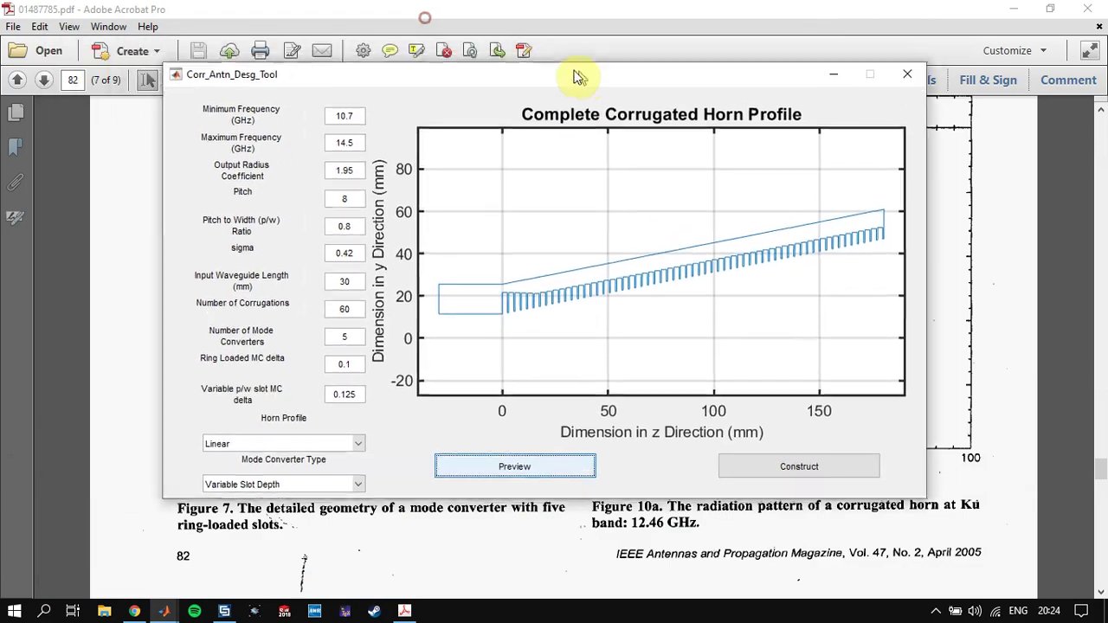
drag(580, 78, 664, 82)
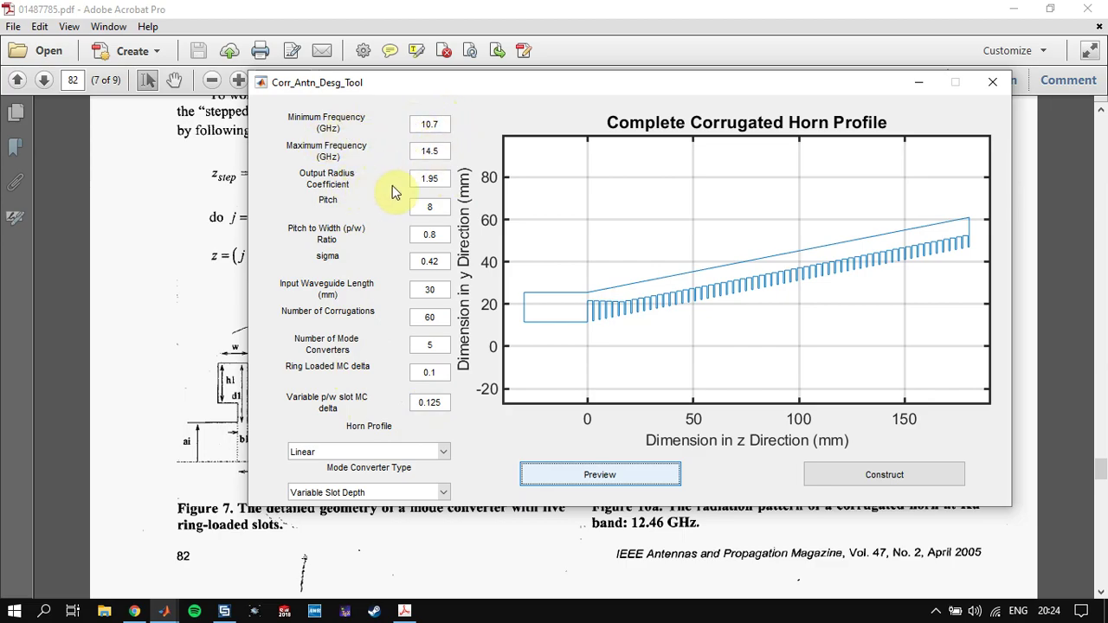
drag(415, 179, 448, 182)
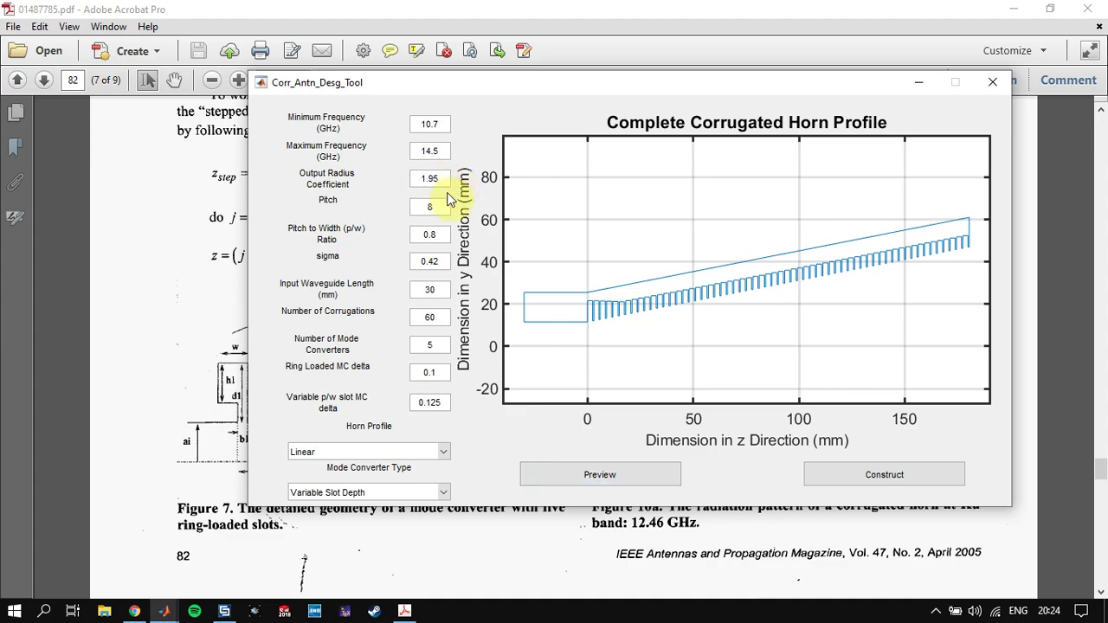
drag(426, 206, 447, 237)
click(442, 238)
click(431, 263)
click(484, 319)
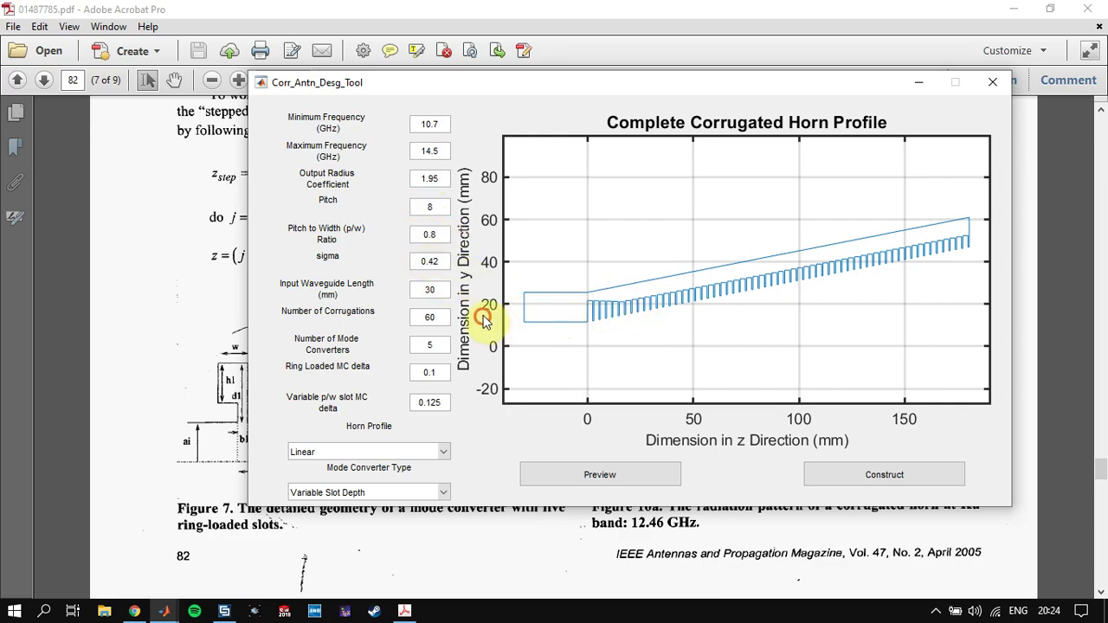
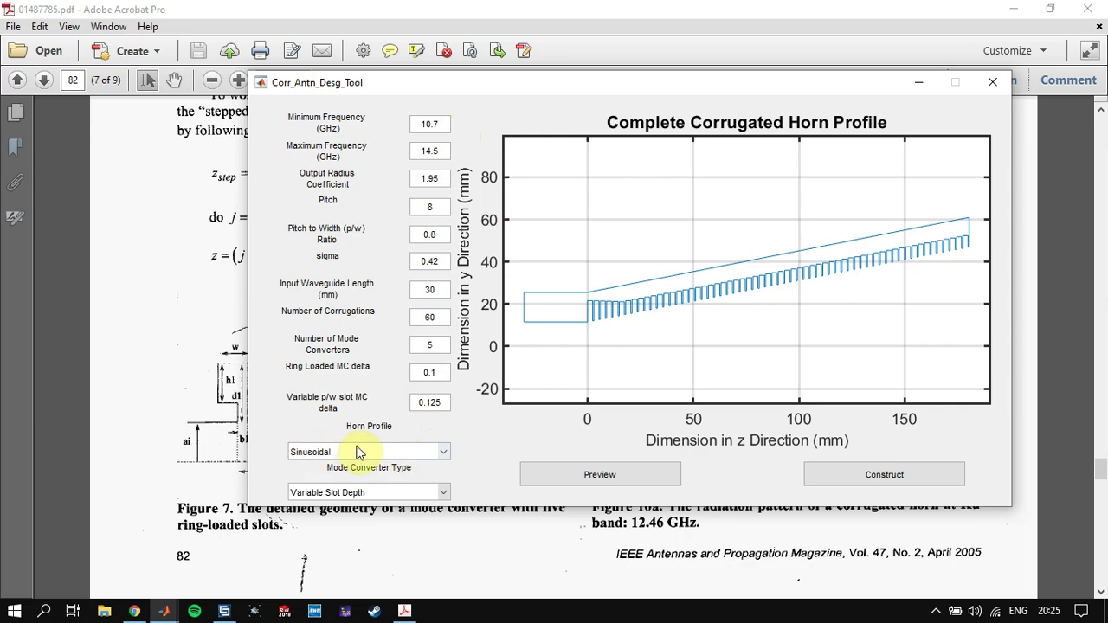
- Choose the Exponential horn profile with the Ring Loaded Slots mode converter and preview the horn
click(359, 451)
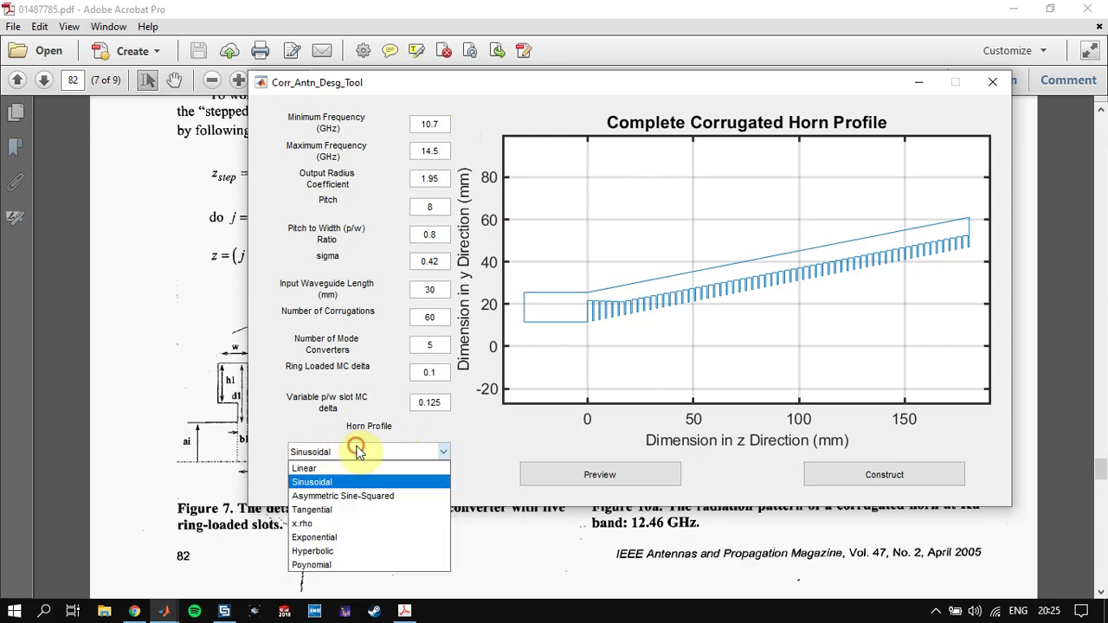
click(371, 537)
click(379, 492)
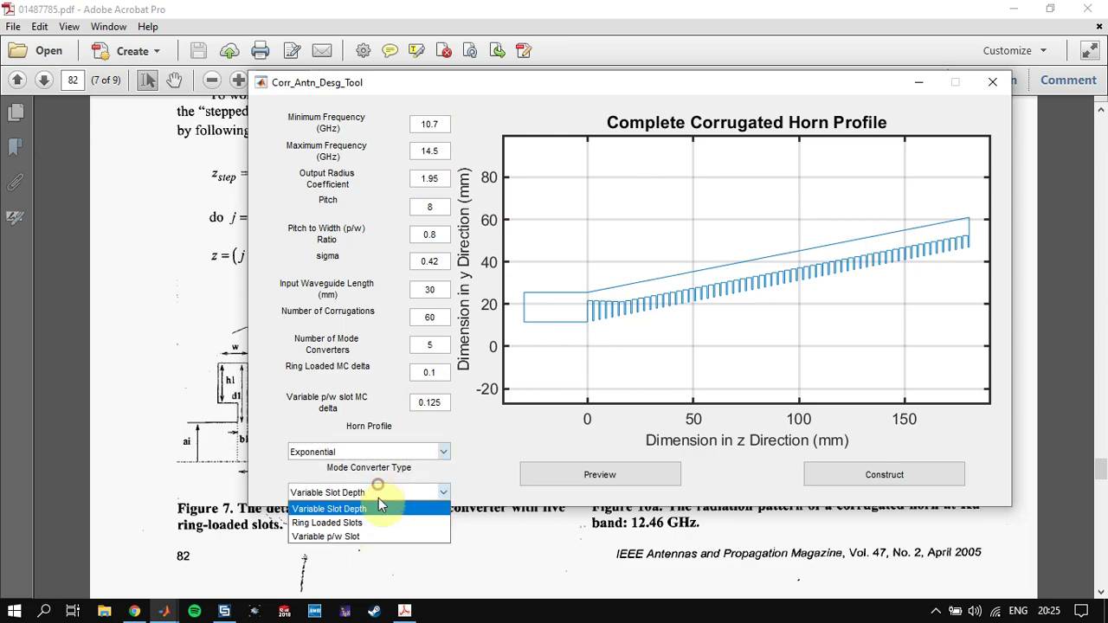
click(379, 519)
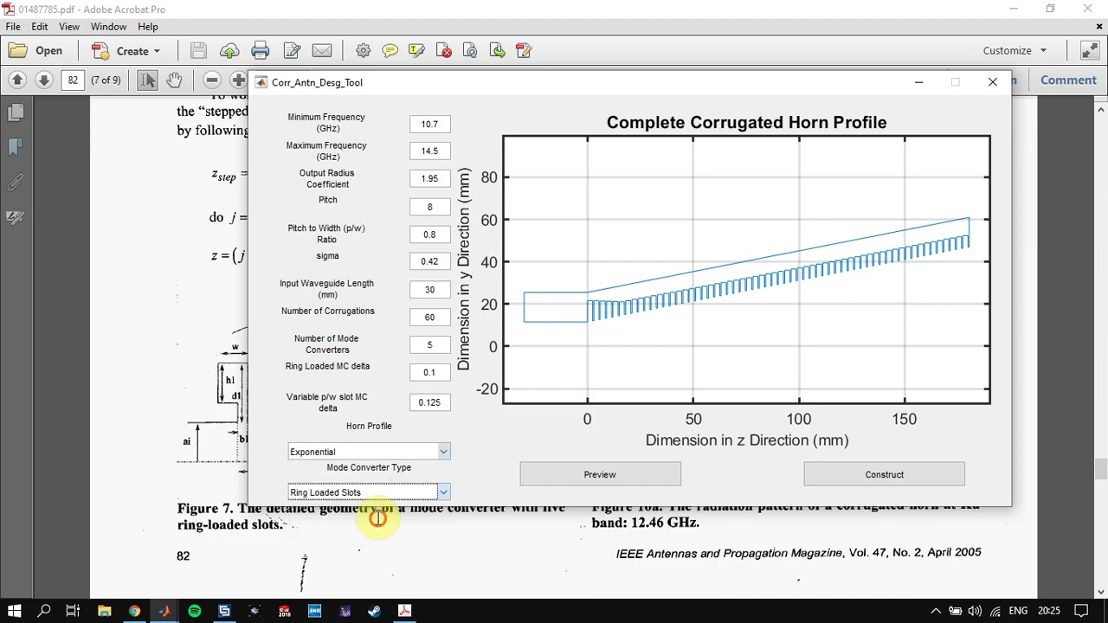
click(625, 478)
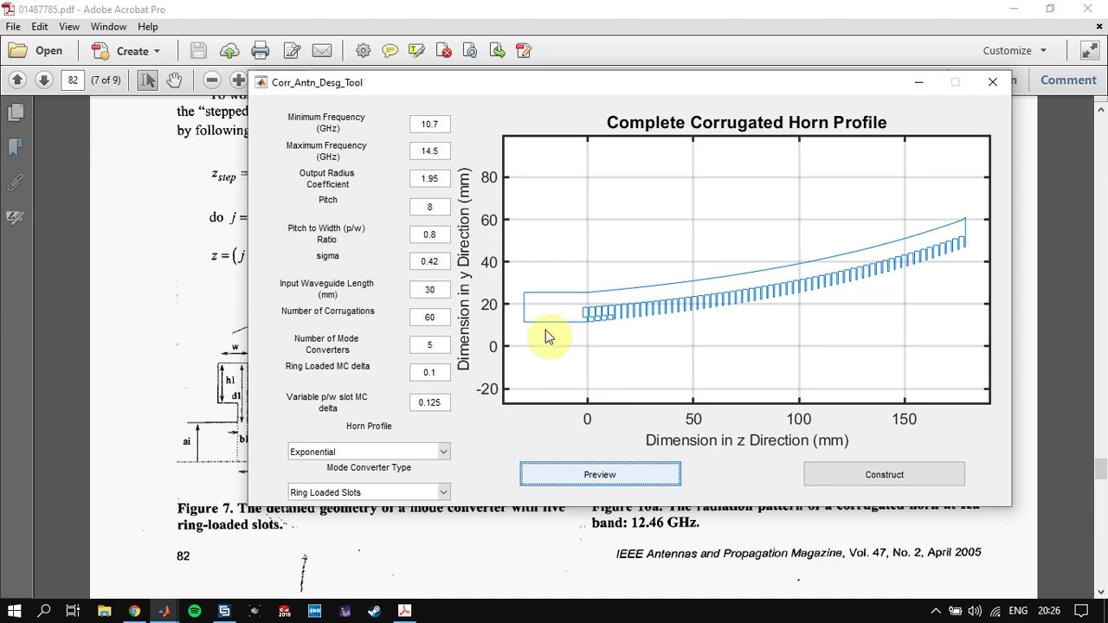
click(599, 320)
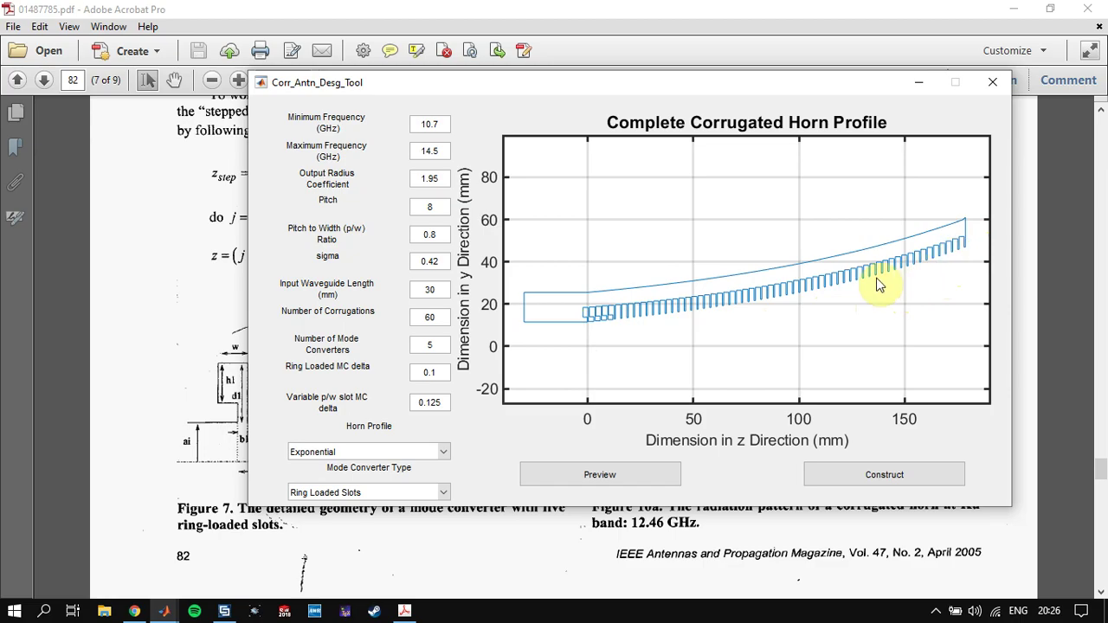
- Set the number of corrugations to 40 and preview the horn profile
click(435, 314)
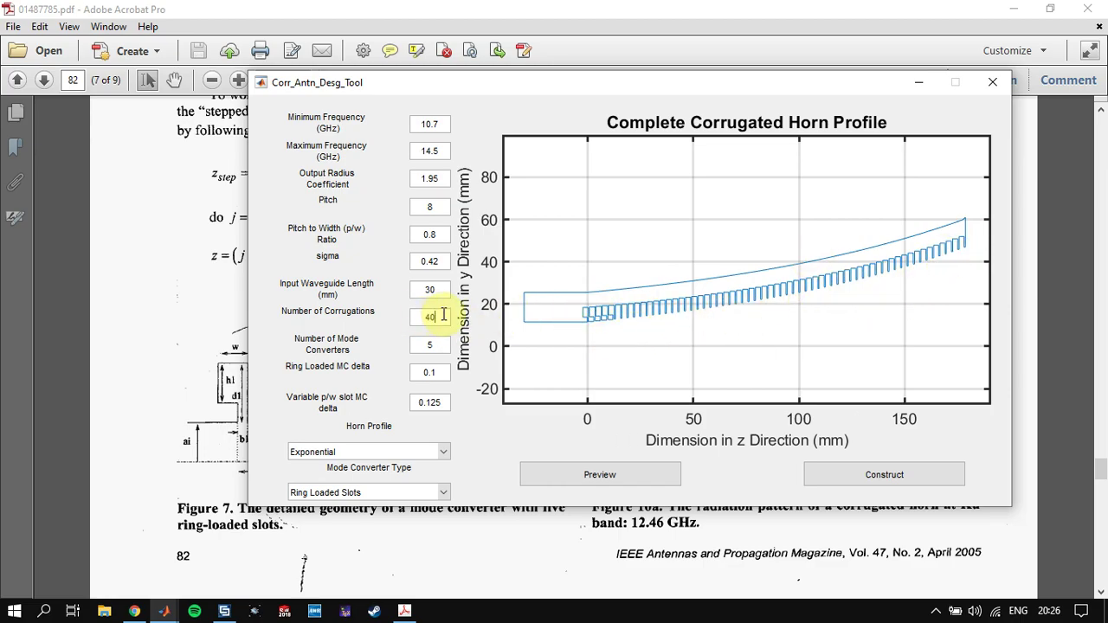
click(610, 472)
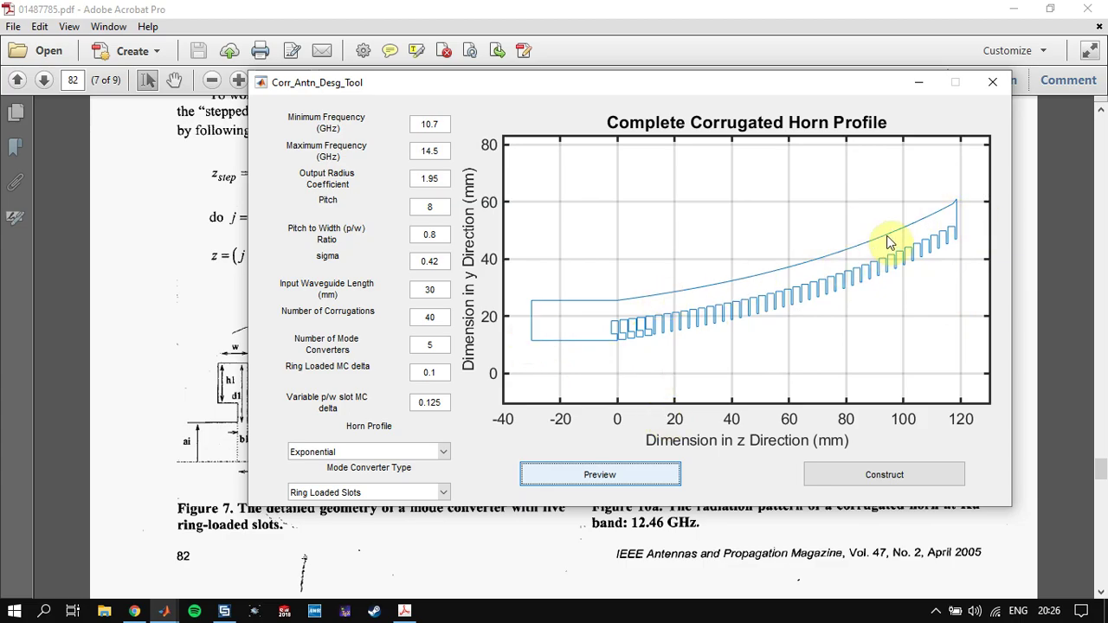
- Choose the Hyperbolic horn profile with the Variable p/w Slot mode converter and preview the horn
click(342, 447)
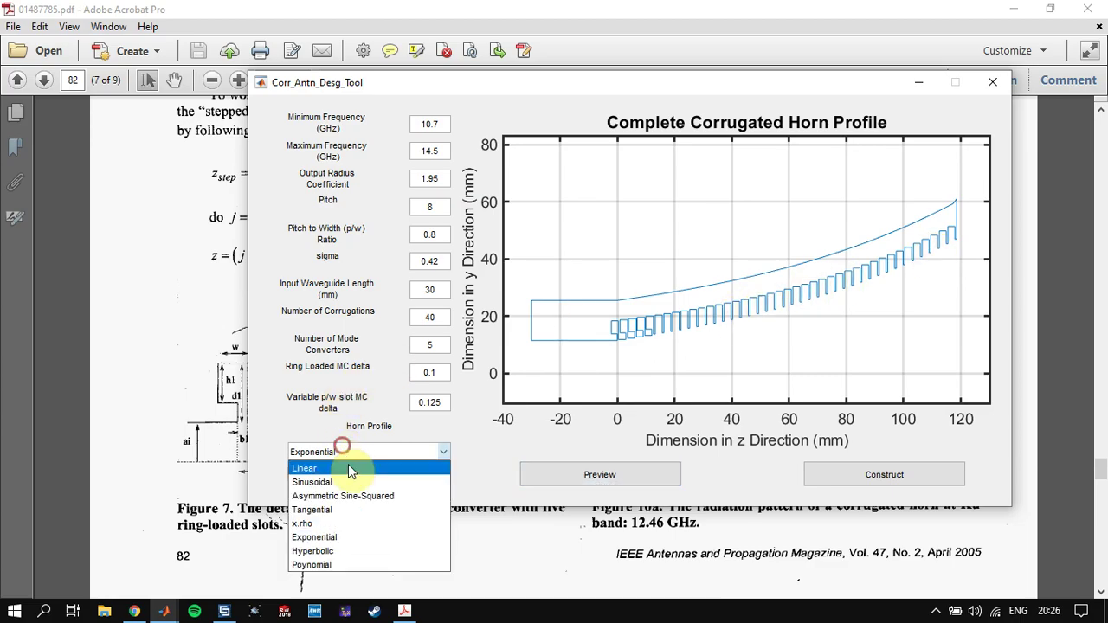
click(348, 555)
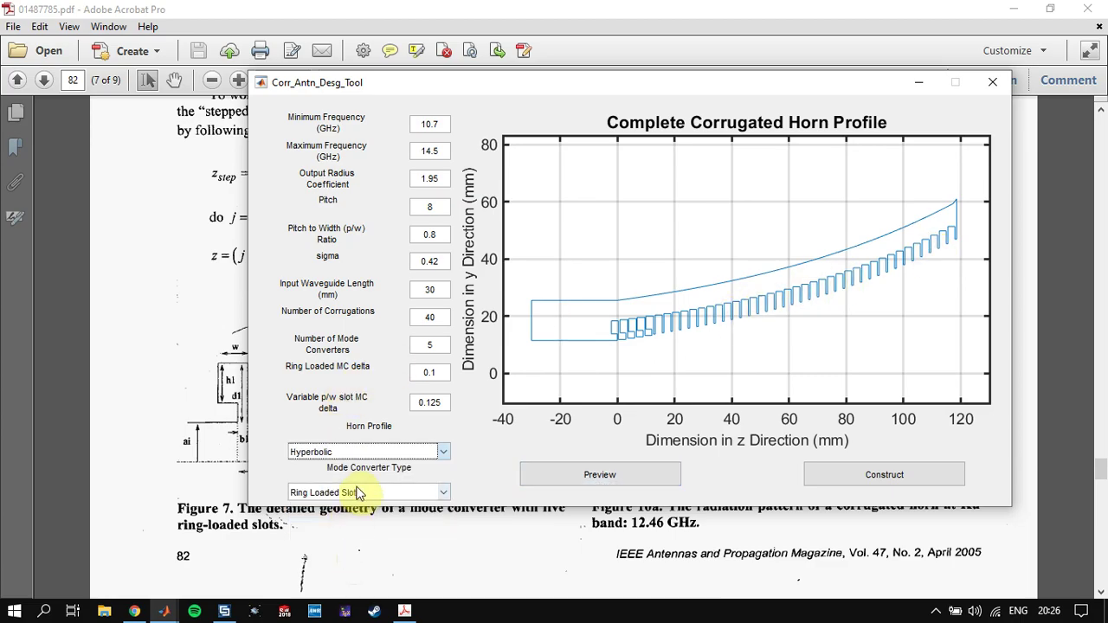
click(359, 490)
click(367, 538)
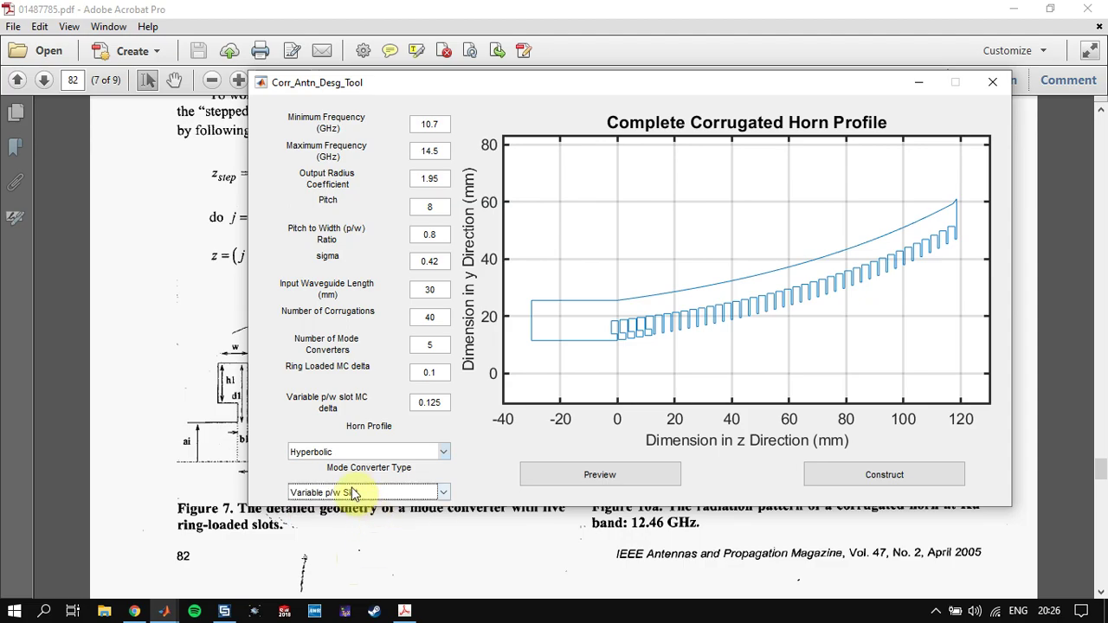
click(574, 476)
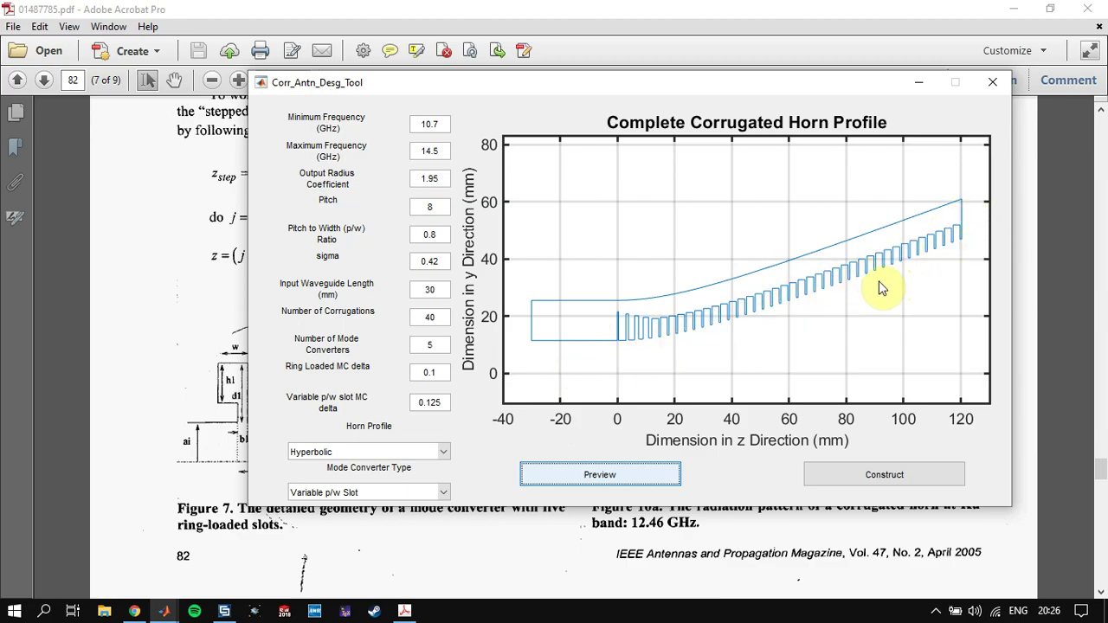
- Construct the previewed horn and switch to CST STUDIO SUITE to inspect the generated 3D model from the side
click(871, 481)
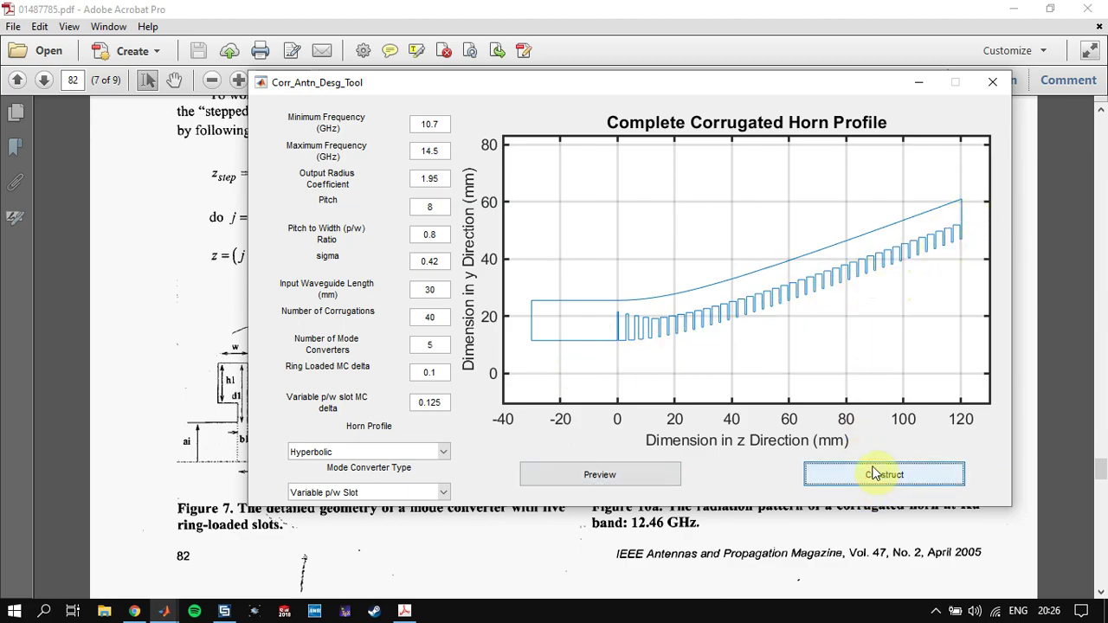
click(227, 613)
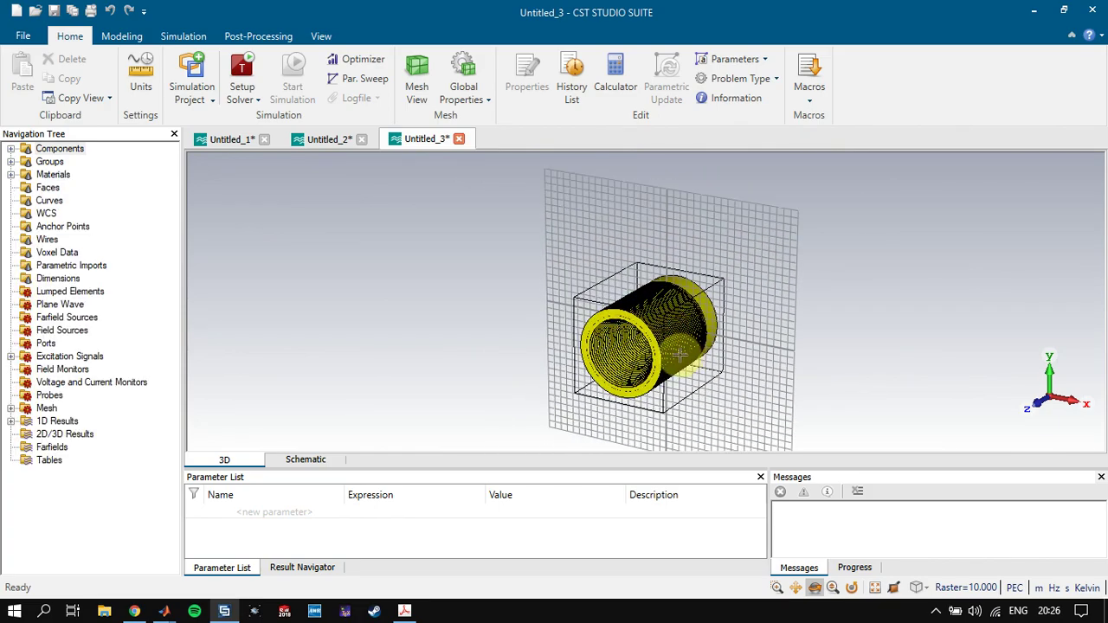
drag(681, 355, 440, 274)
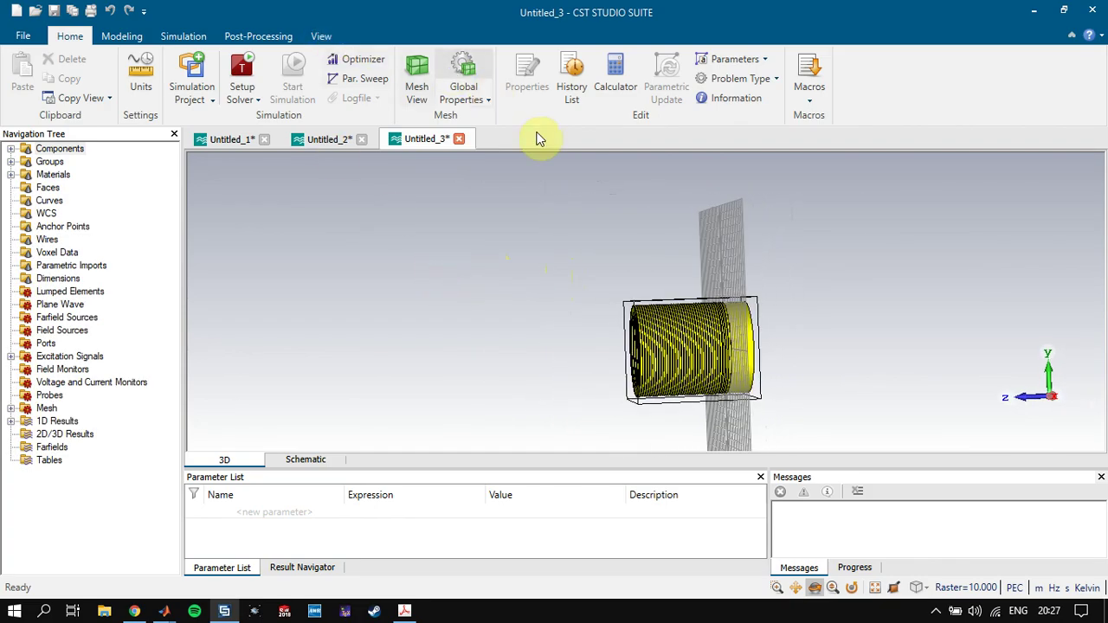
drag(762, 371, 727, 364)
scroll(725, 373, up, 3)
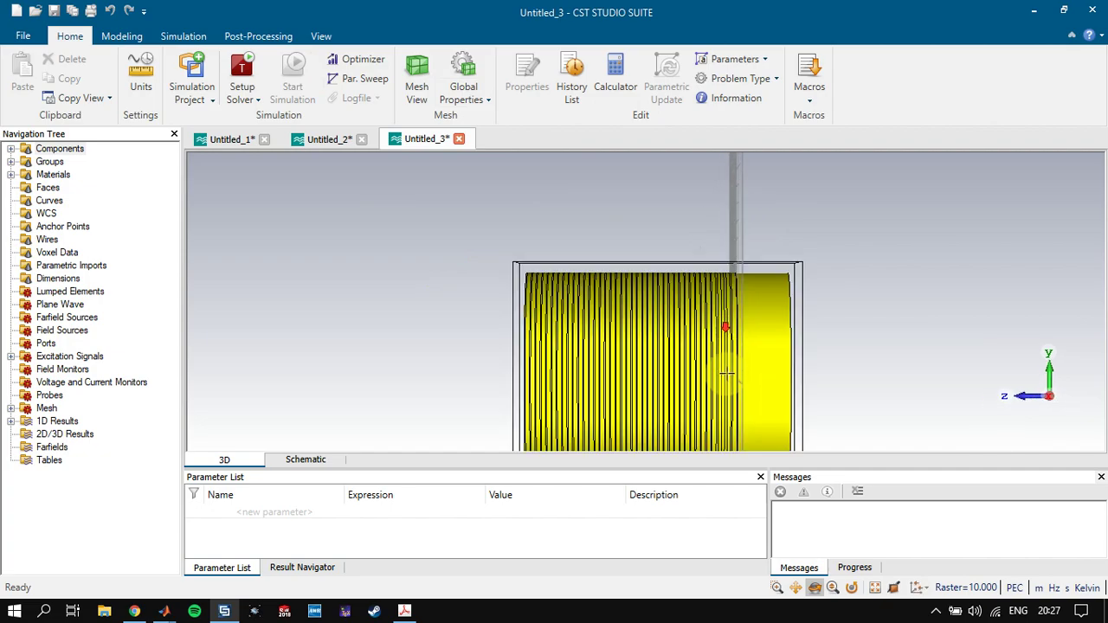
scroll(726, 372, up, 2)
scroll(722, 361, down, 4)
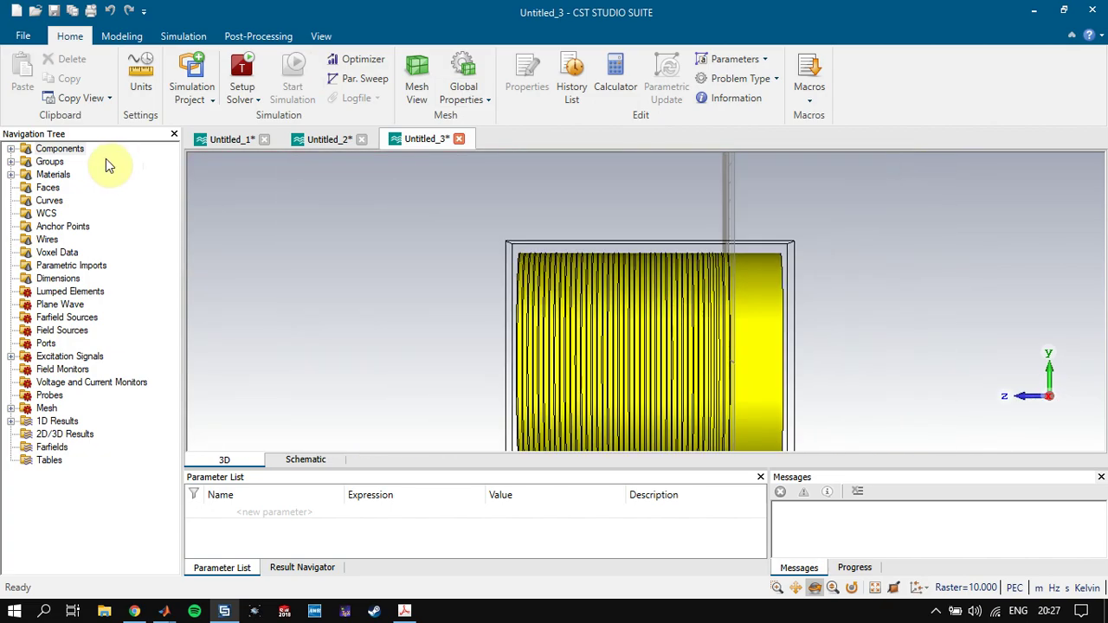
- Select the Coor10a solid in component1 and section it with an X-normal cutting plane to expose its inner corrugations
click(12, 151)
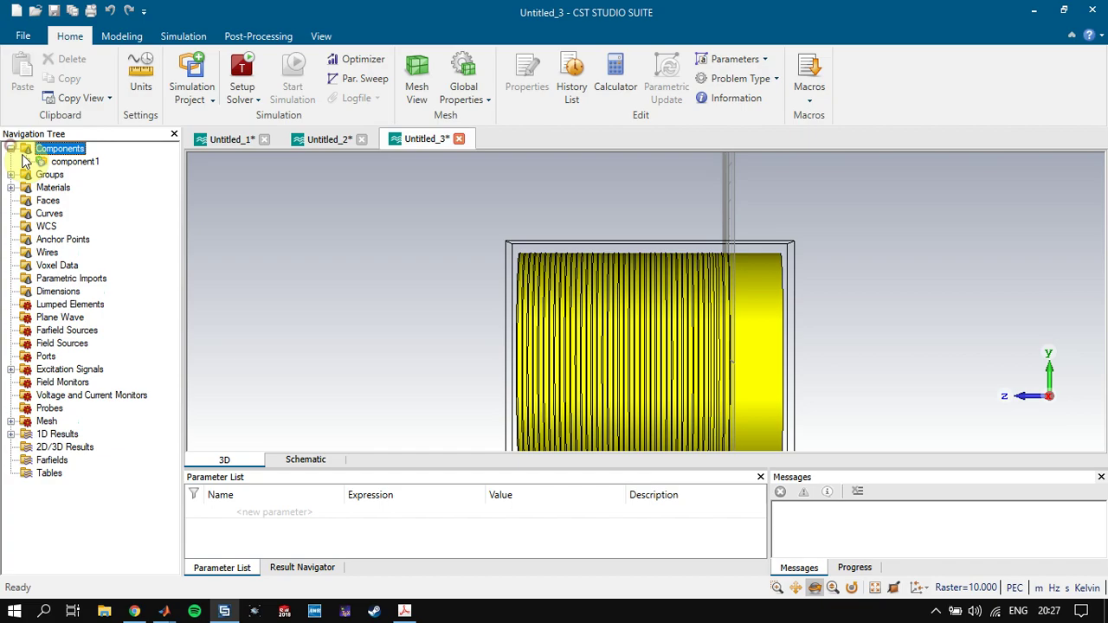
click(73, 165)
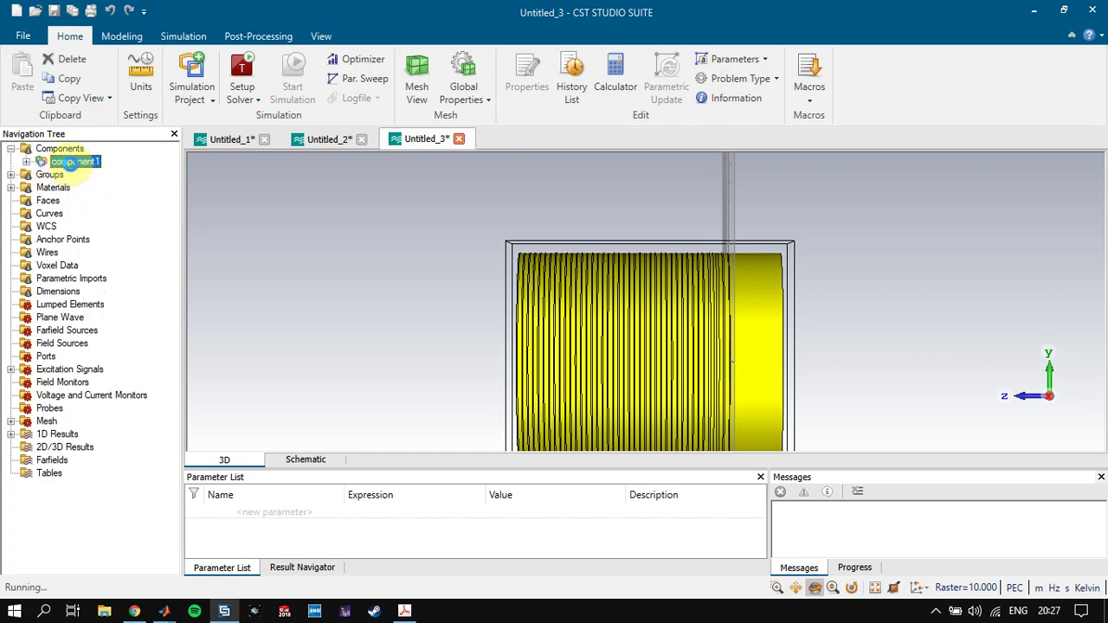
double_click(74, 164)
click(86, 174)
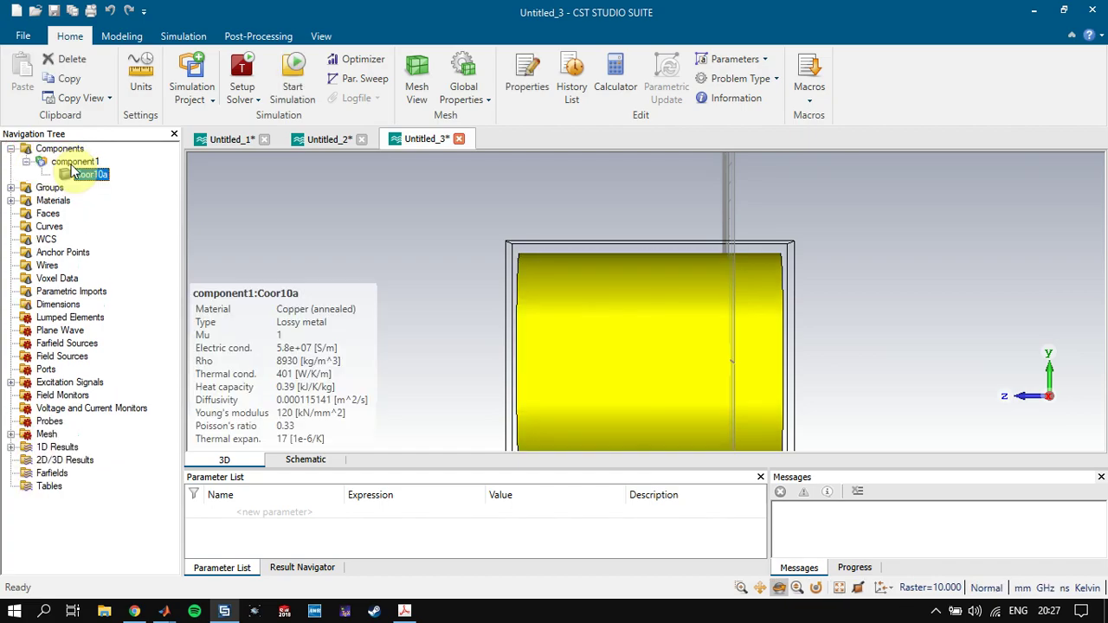
click(321, 36)
click(840, 69)
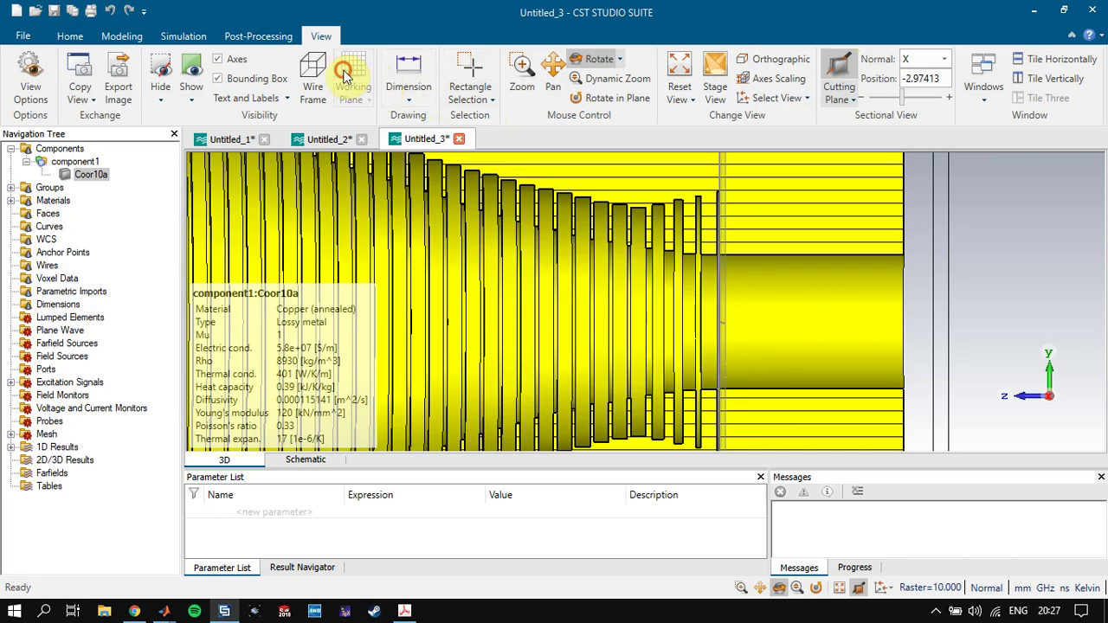
scroll(571, 267, down, 2)
mouse_move(536, 284)
mouse_down()
mouse_move(623, 288)
mouse_move(848, 359)
mouse_move(1101, 288)
mouse_move(488, 294)
mouse_move(514, 302)
mouse_up()
scroll(586, 305, down, 3)
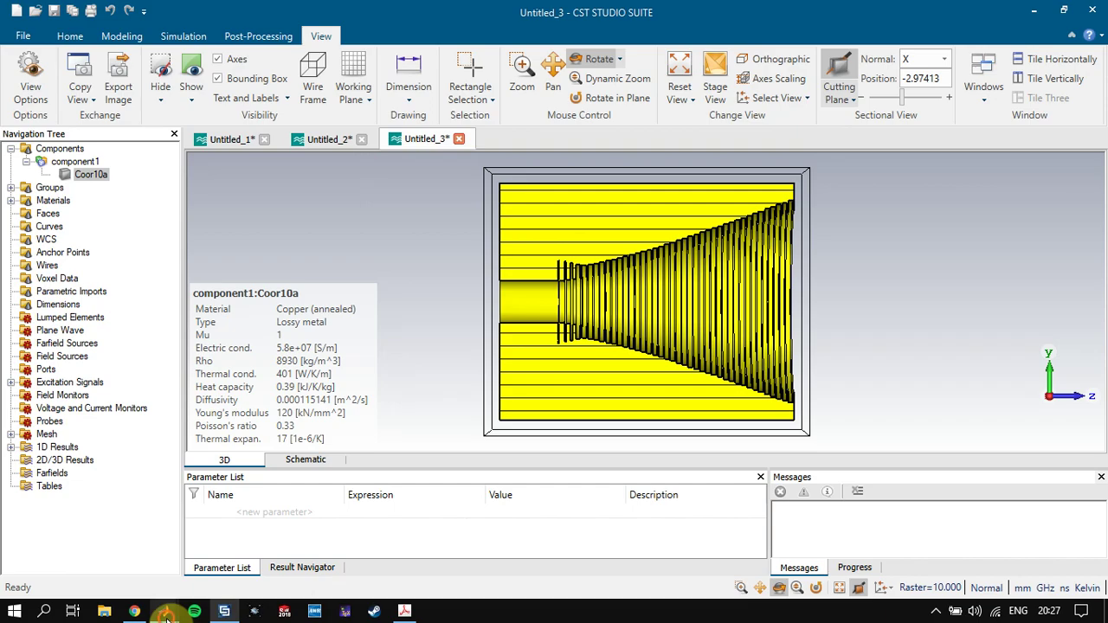
- Bring up the Corr_Antn_Desg_Tool window beside the sectioned model, compare both profiles, and minimize the tool
mouse_move(164, 612)
click(344, 541)
drag(711, 93, 180, 97)
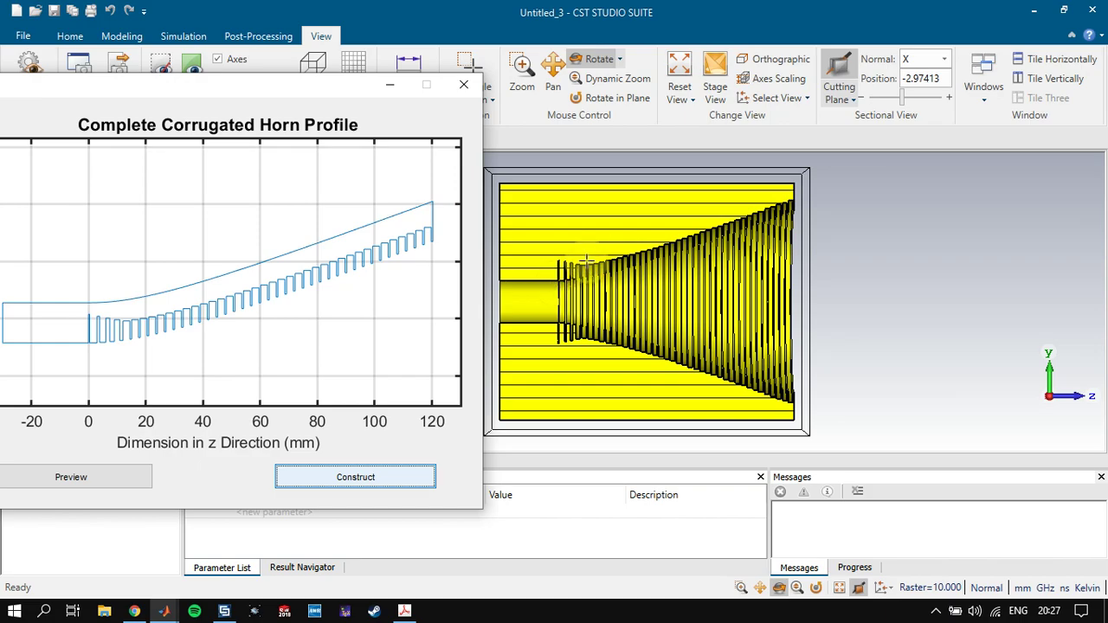
drag(280, 101, 614, 92)
click(725, 80)
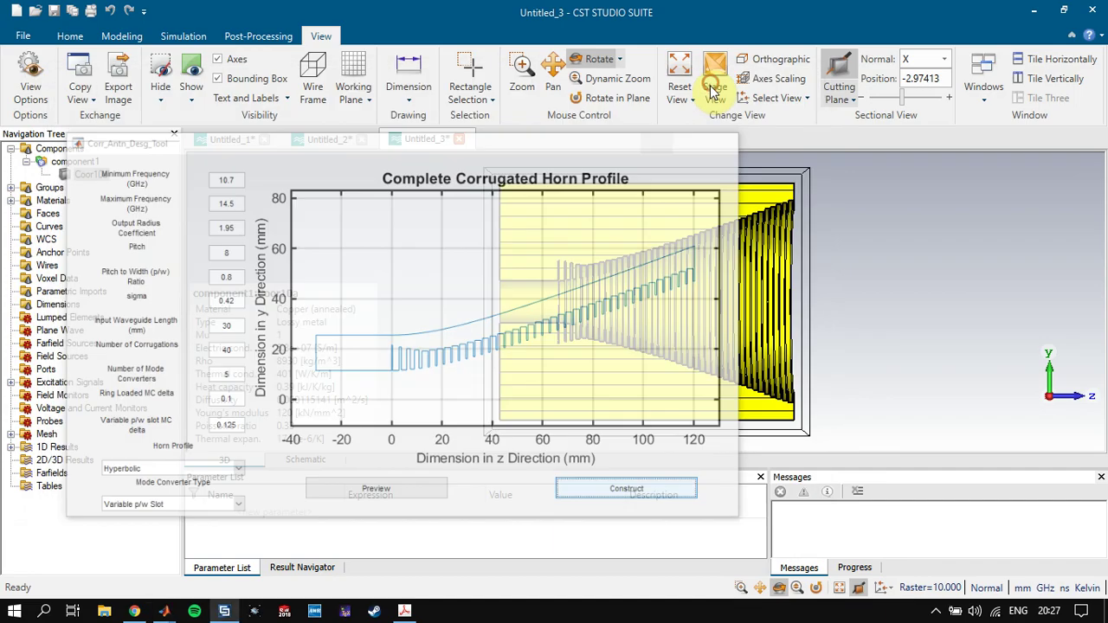
- Pick the circular edge of the horn's input waveguide and define a waveguide port there with positive orientation and one mode
drag(643, 300, 692, 339)
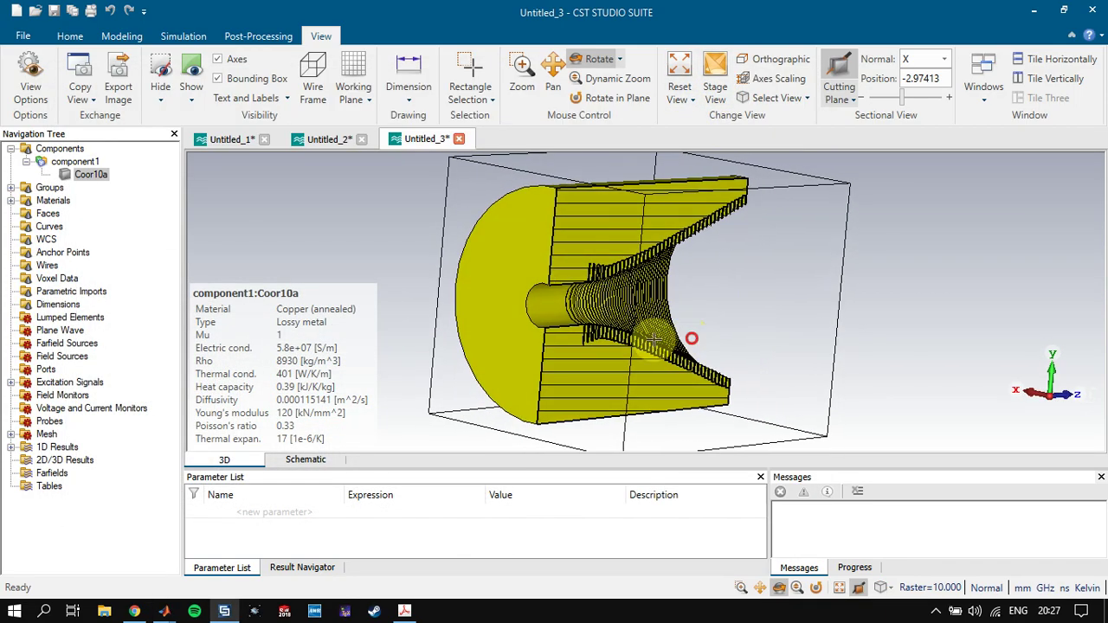
key(e)
click(536, 305)
click(119, 36)
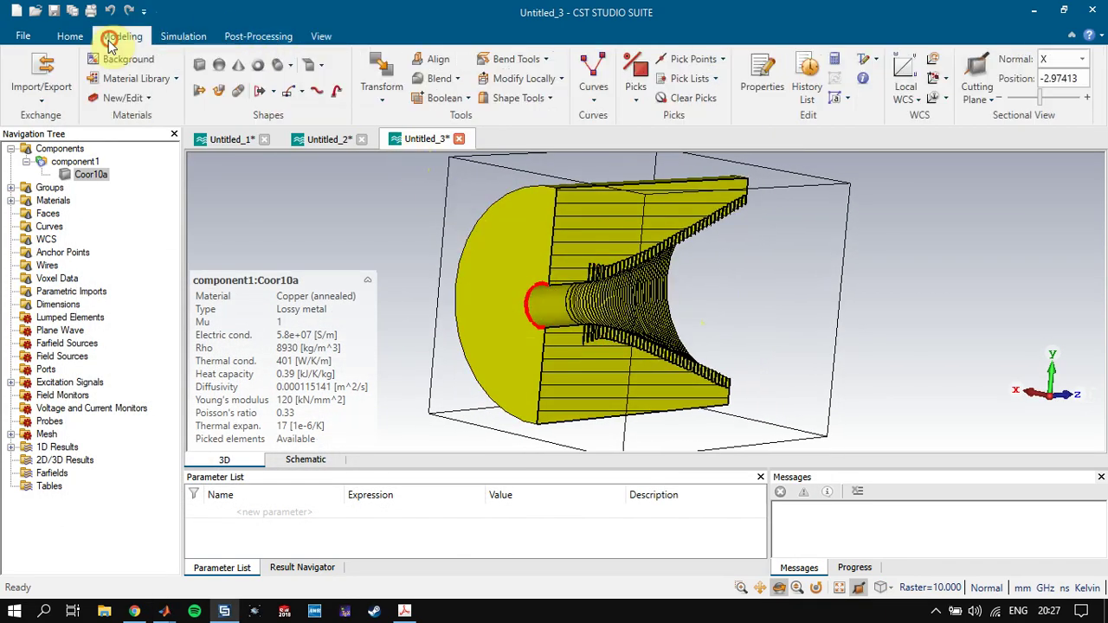
click(195, 37)
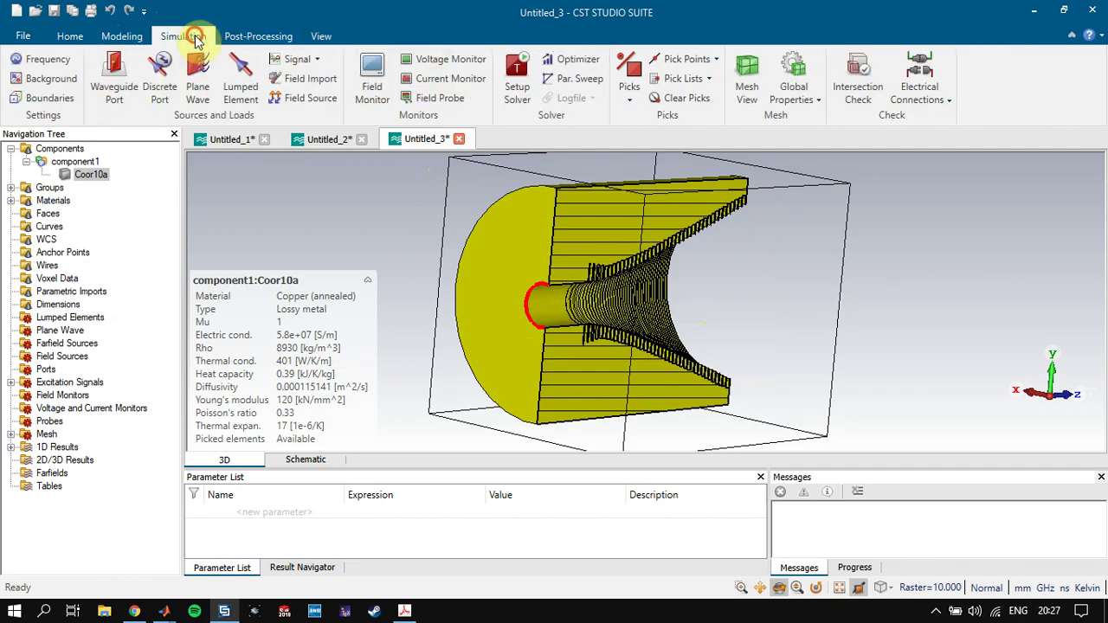
click(114, 78)
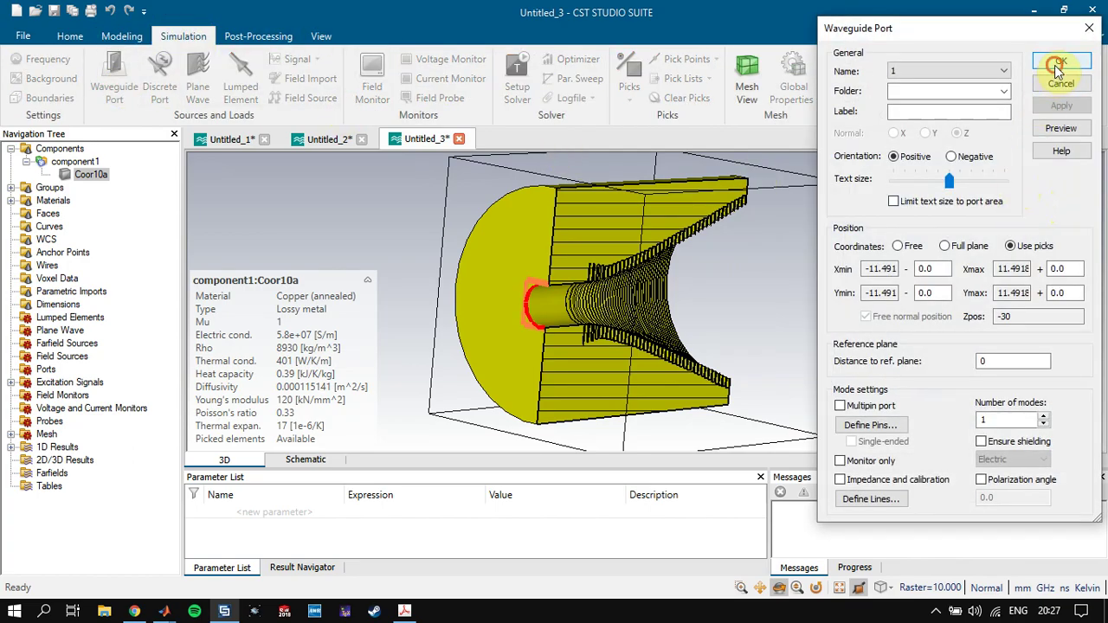
click(1058, 64)
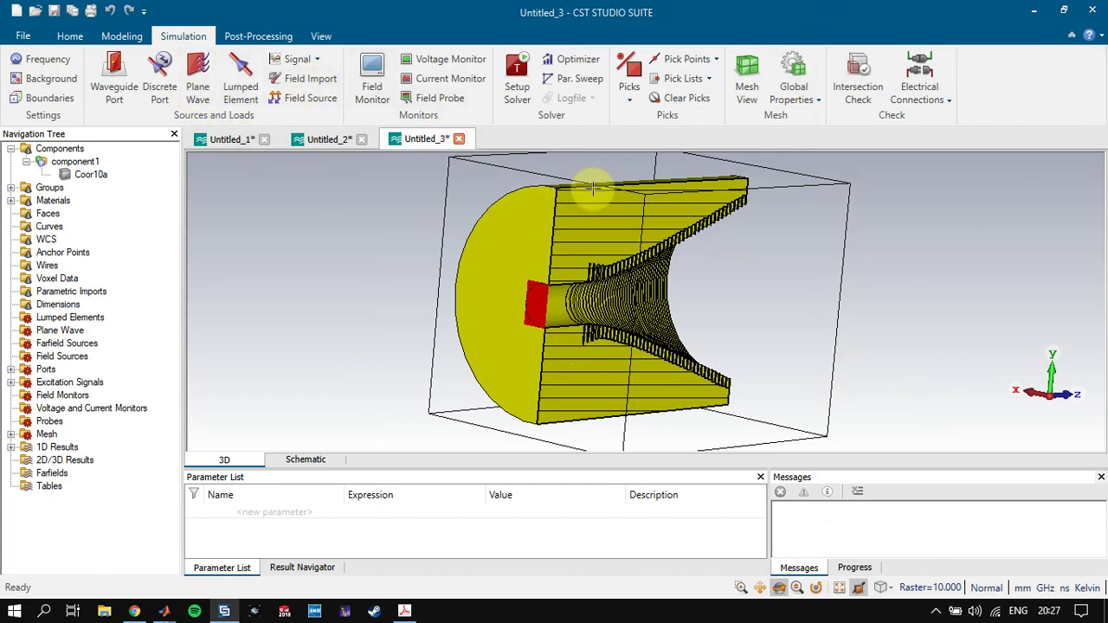
- Check the frequency range settings, then start the simulation with the Frequency Domain Solver
click(43, 59)
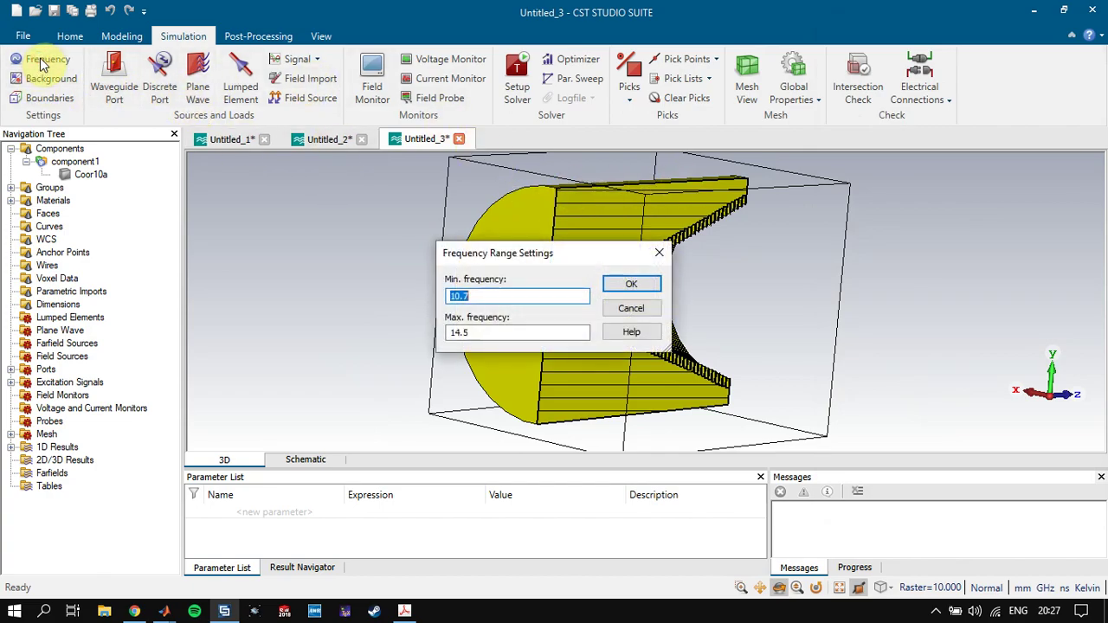
key(Return)
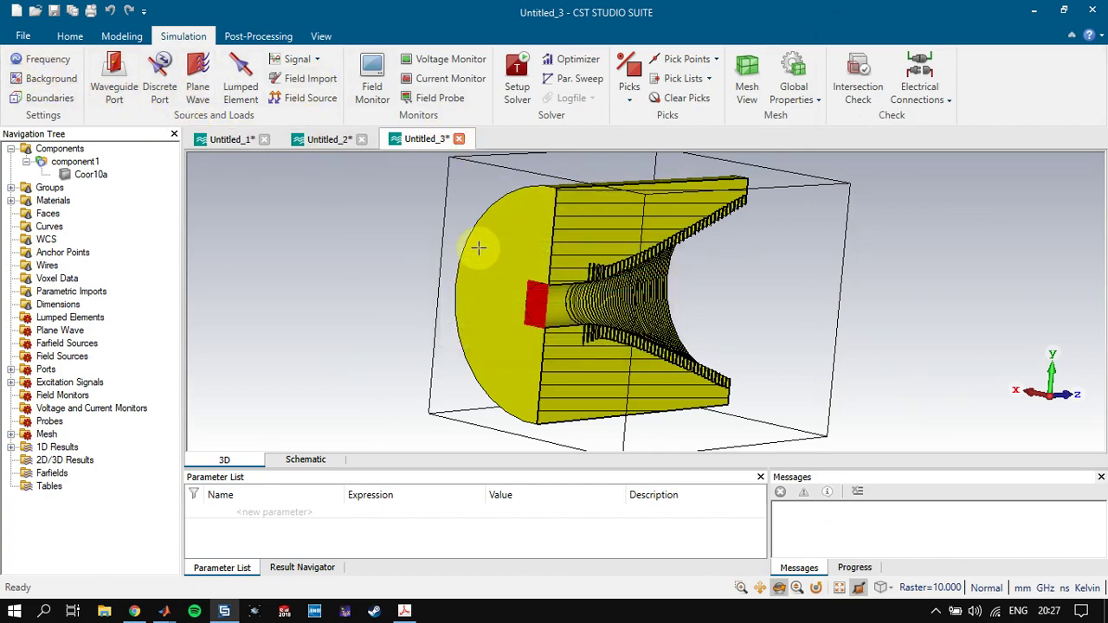
click(73, 40)
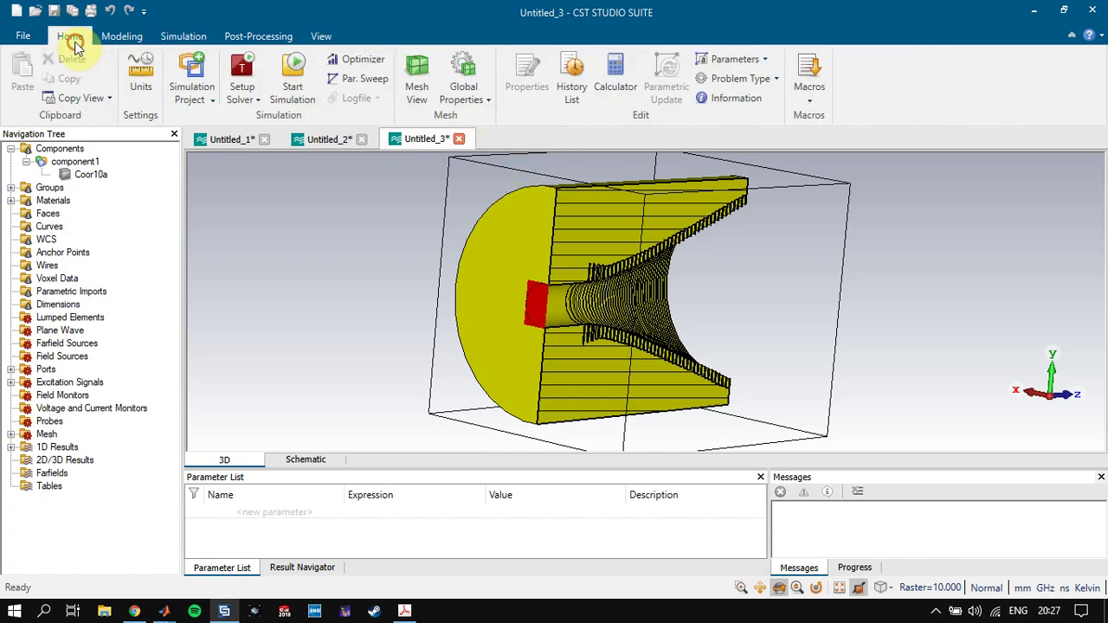
click(240, 95)
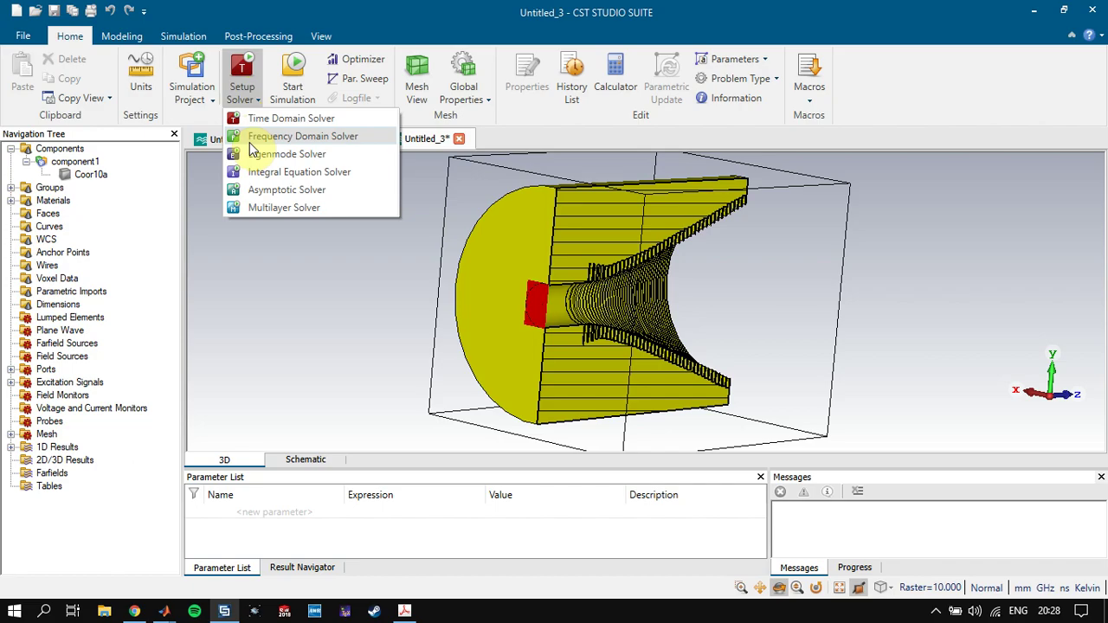
click(253, 139)
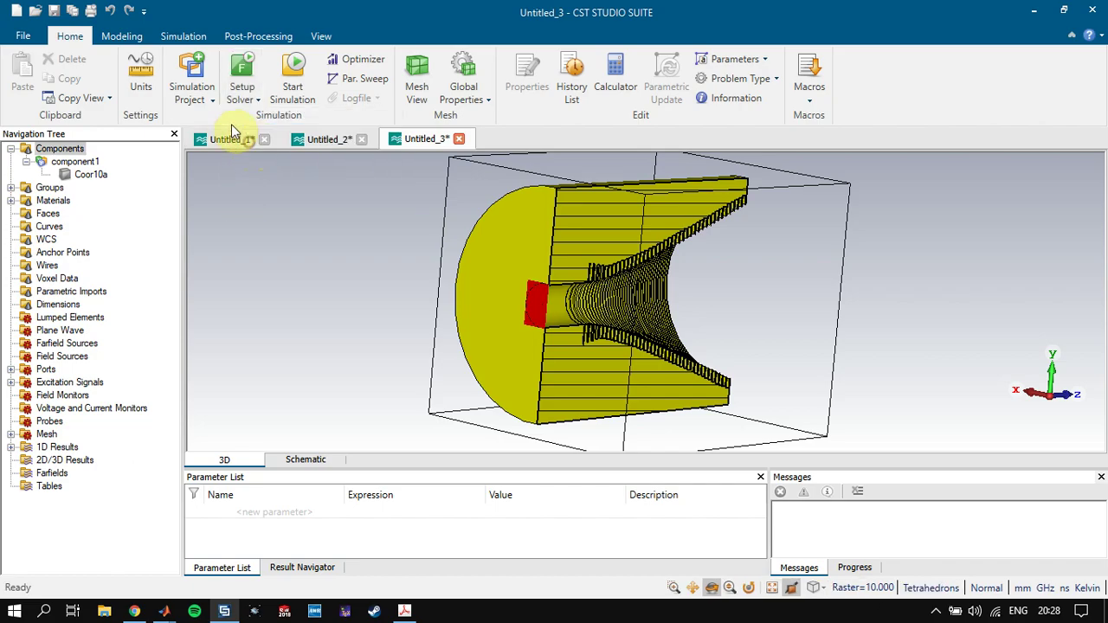
click(295, 73)
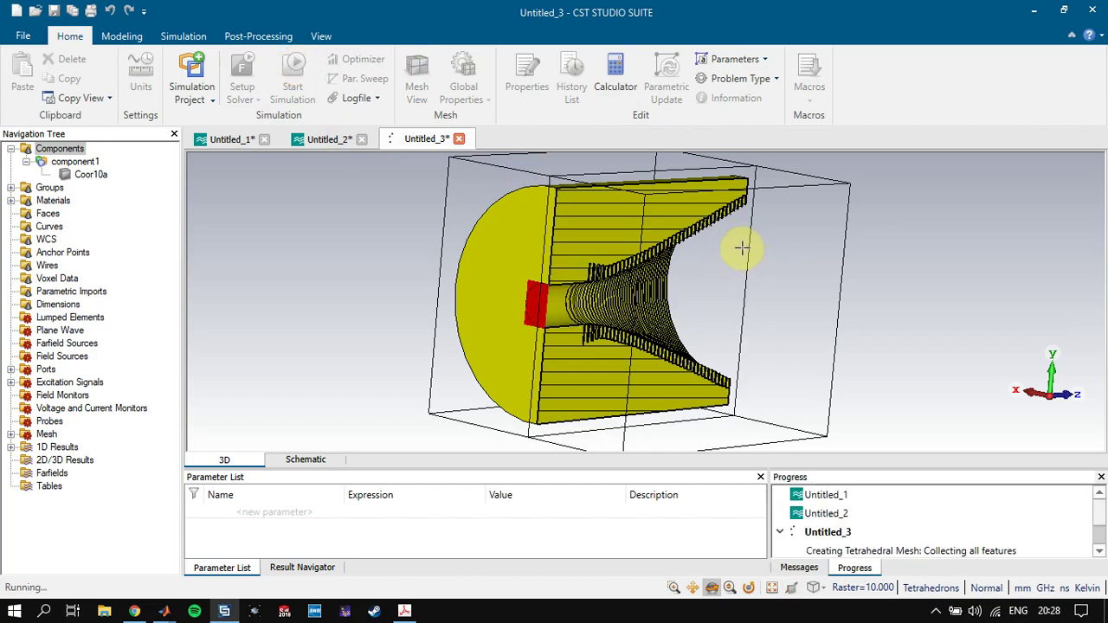
- Check the solver messages and meshing progress, then abort the running simulation
drag(734, 250, 897, 258)
middle_drag(897, 258, 784, 267)
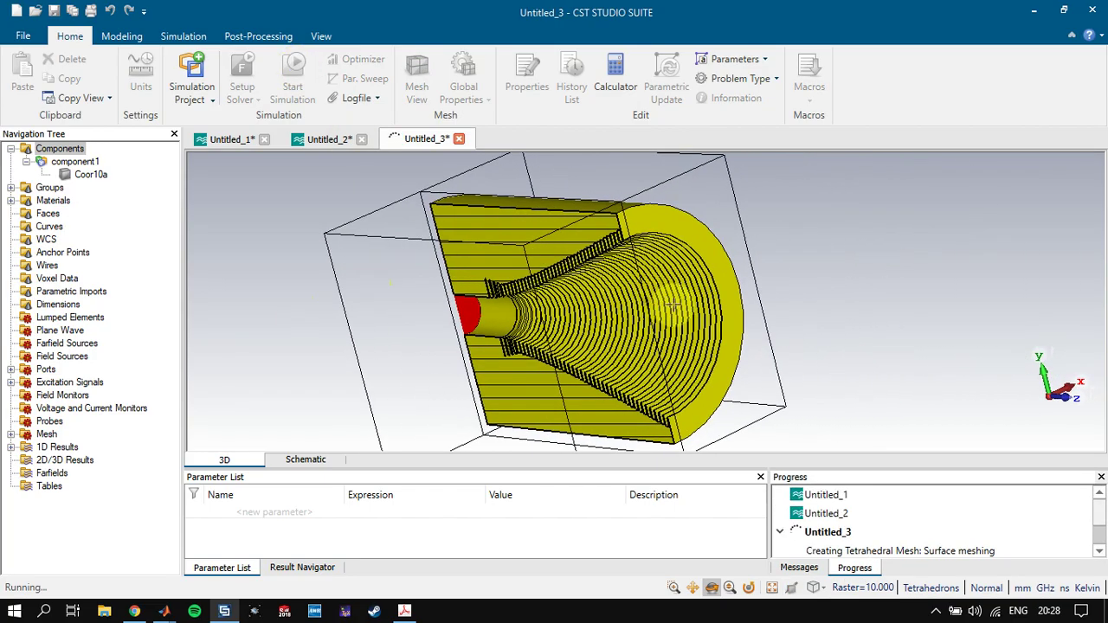
click(797, 567)
click(854, 567)
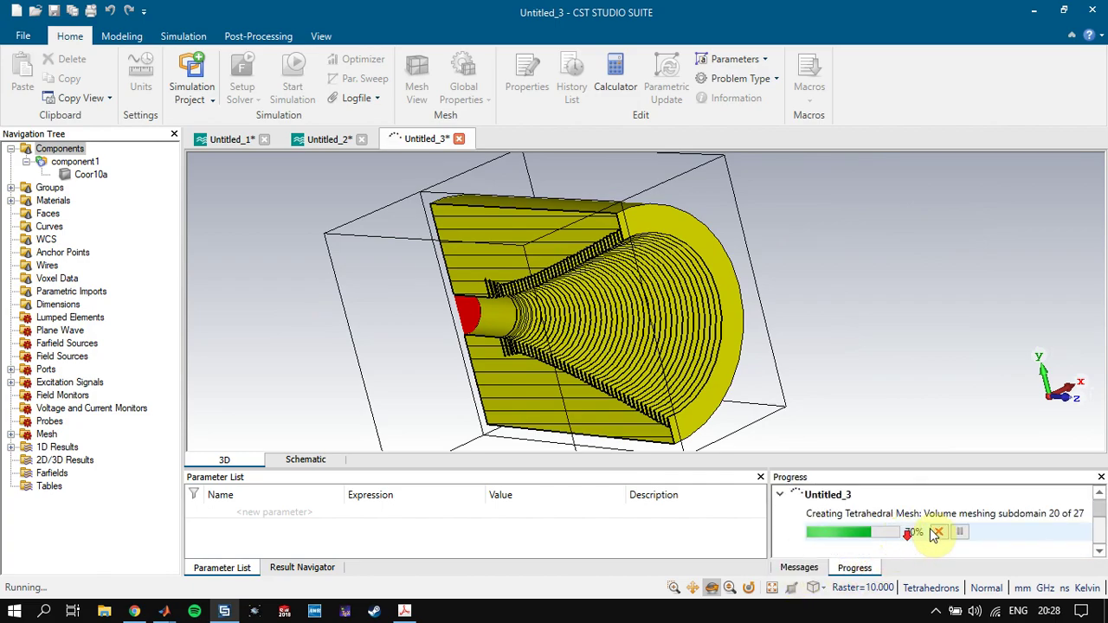
click(938, 532)
- Examine the sectioned horn's corrugations, mode converter slots, waveguide port and aperture from several angles
click(512, 342)
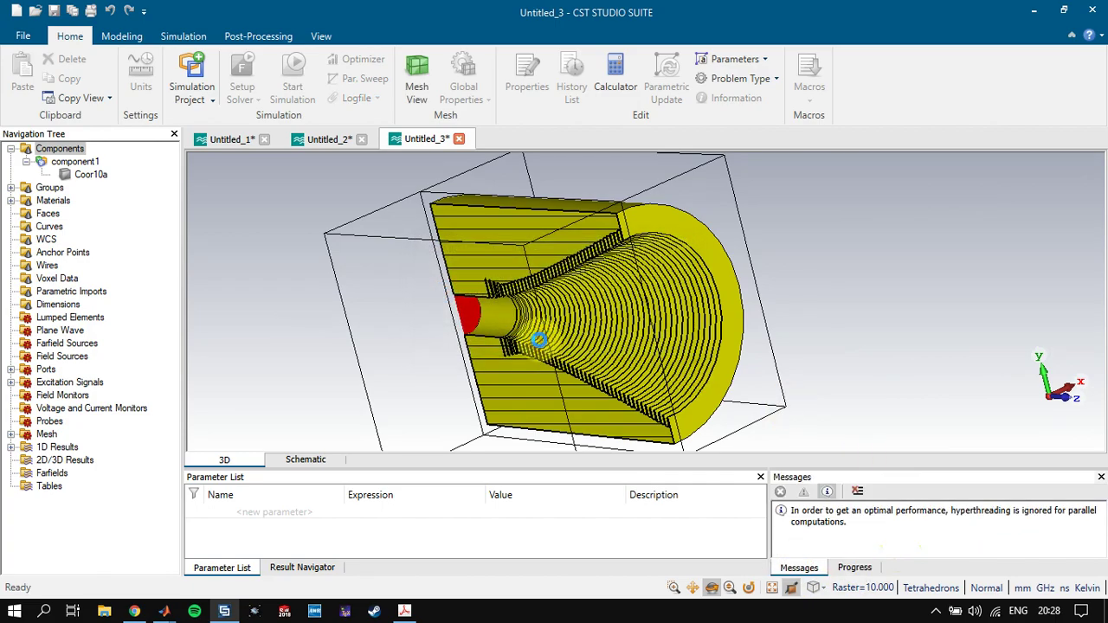
drag(592, 349, 706, 307)
scroll(598, 314, down, 3)
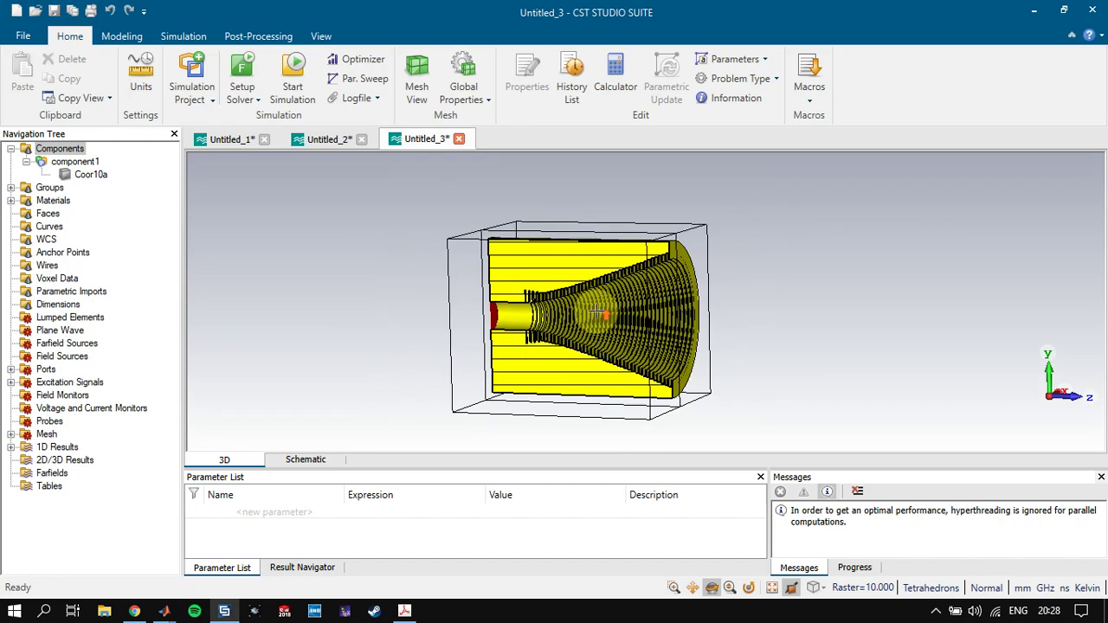
scroll(606, 313, up, 2)
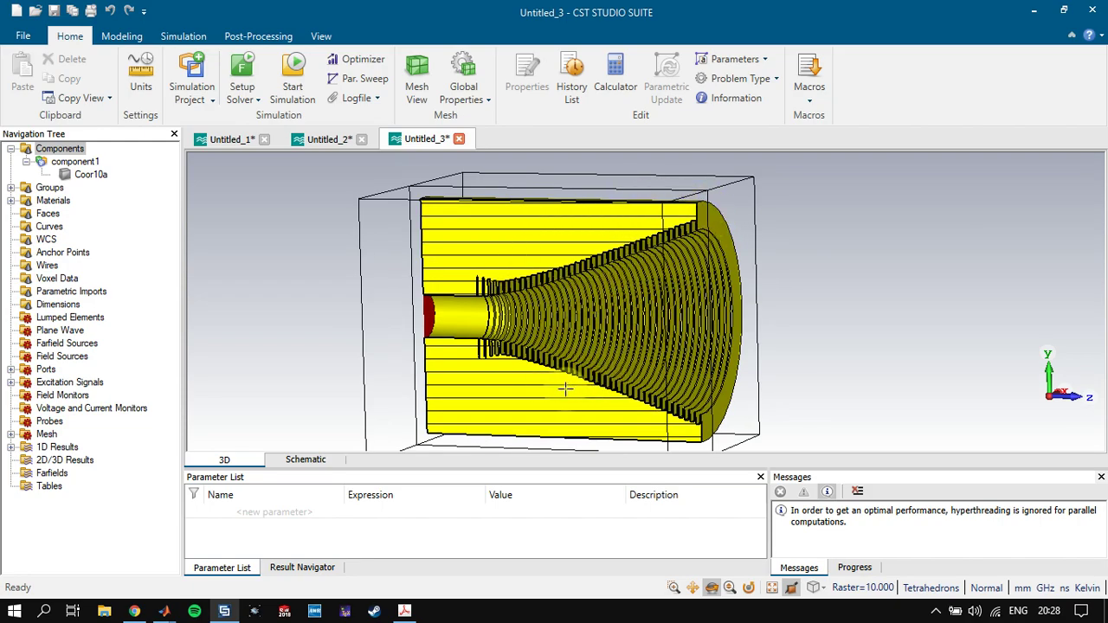
click(537, 357)
drag(537, 357, 630, 346)
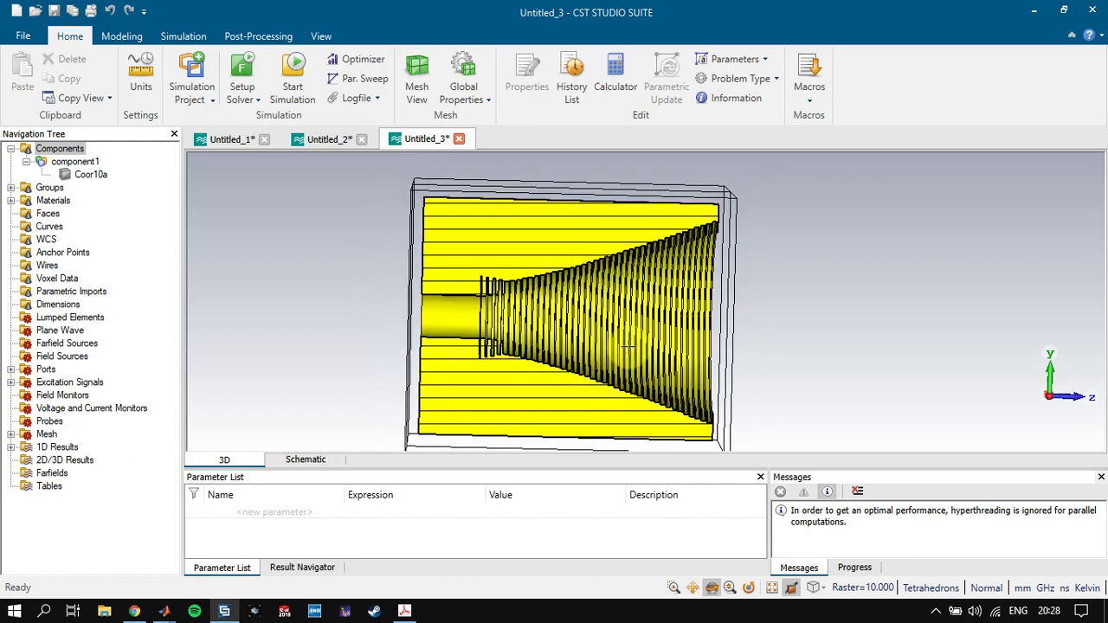
key(space)
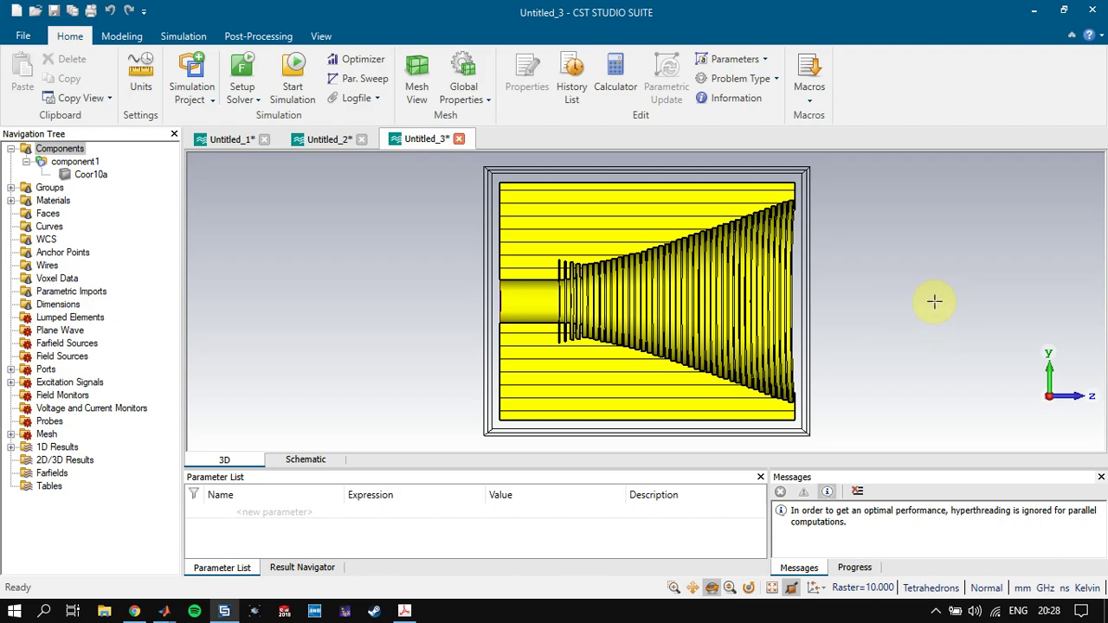
drag(933, 301, 485, 324)
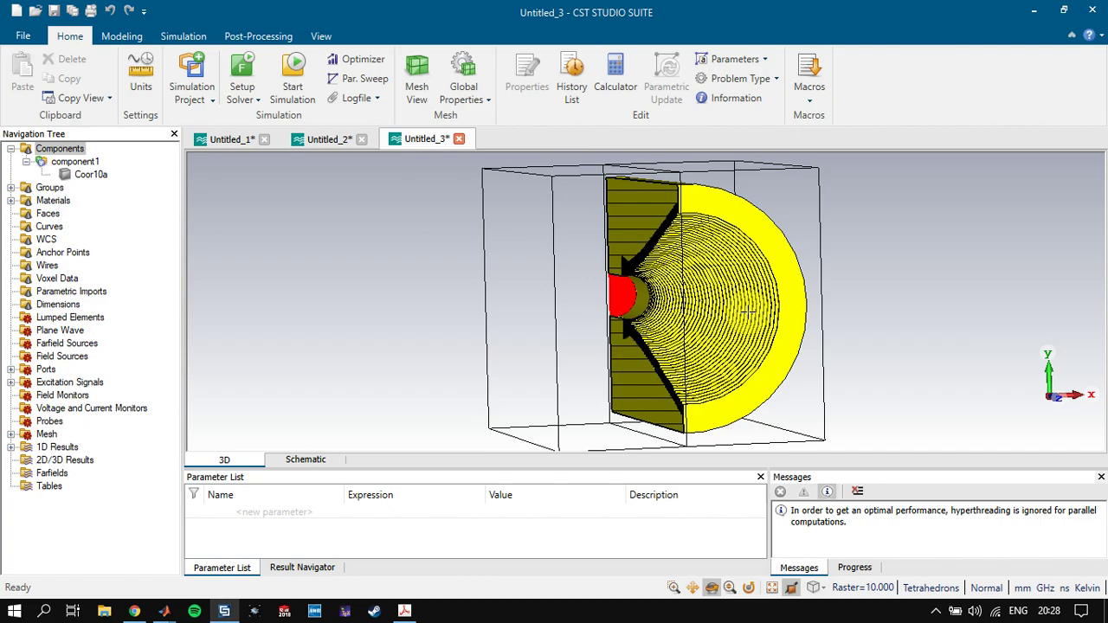
drag(746, 311, 857, 294)
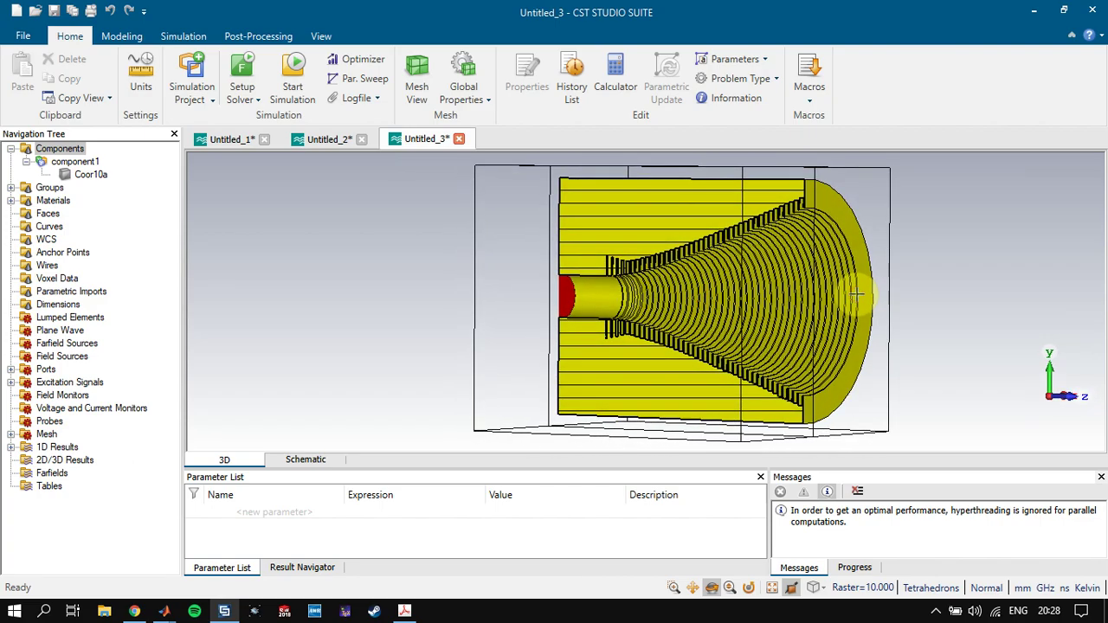